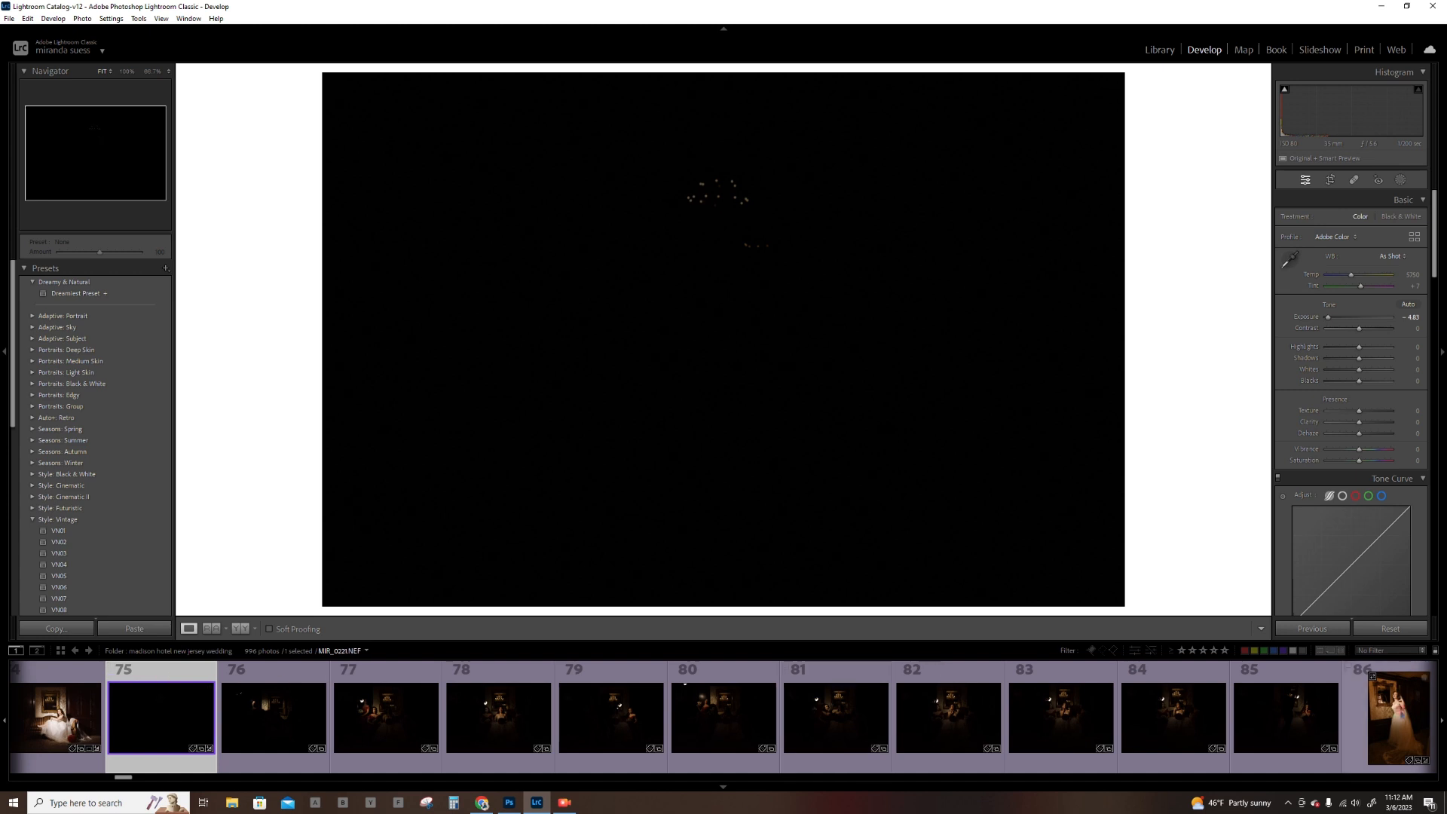
Select the dark wedding frames 75 through 85 and open all 11 images in Adobe Photoshop 2023
{"action": "left_click", "coordinate": [1311, 705], "text": "shift"}
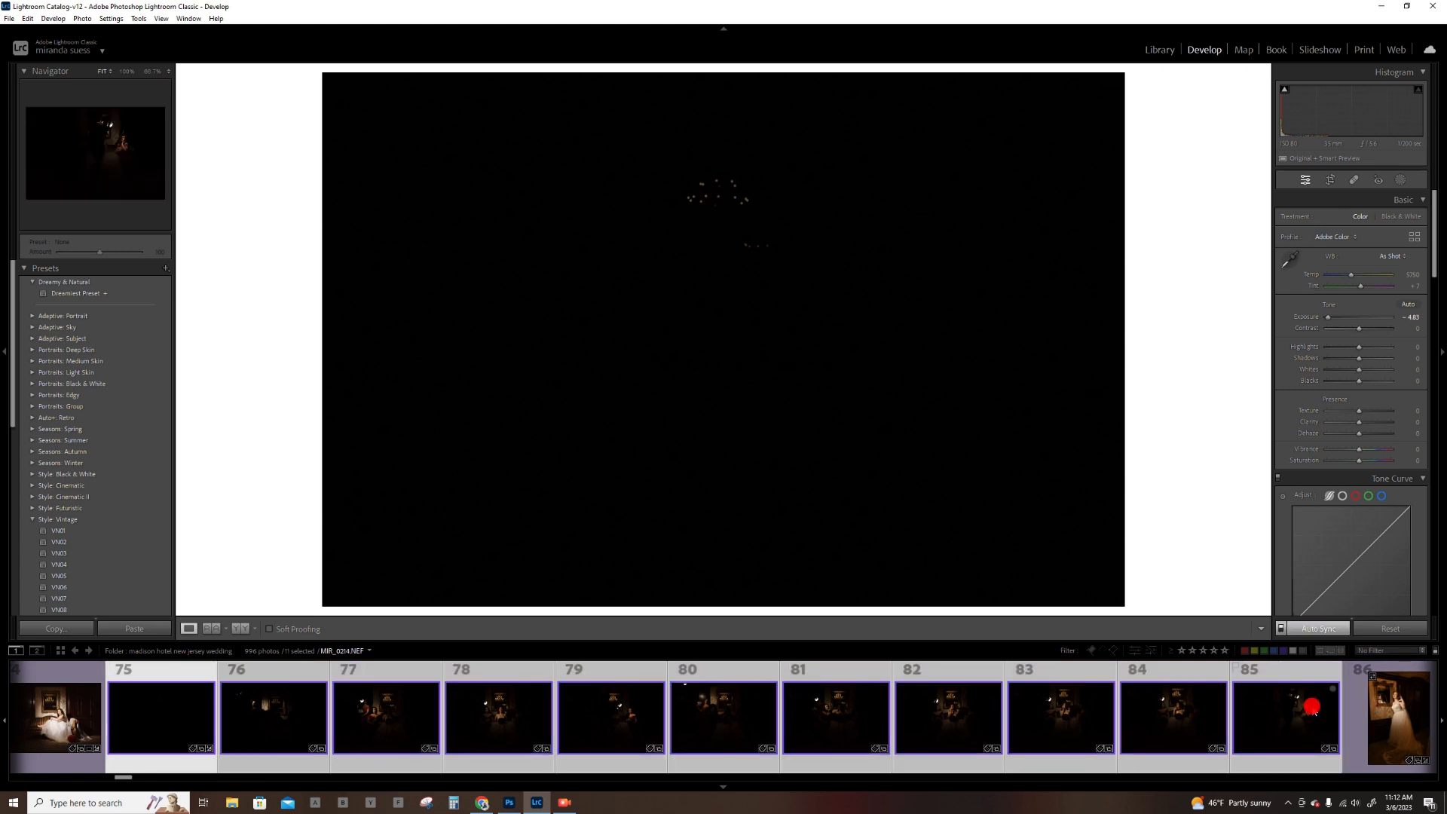
{"action": "right_click", "coordinate": [1263, 673]}
{"action": "mouse_move", "coordinate": [1297, 403]}
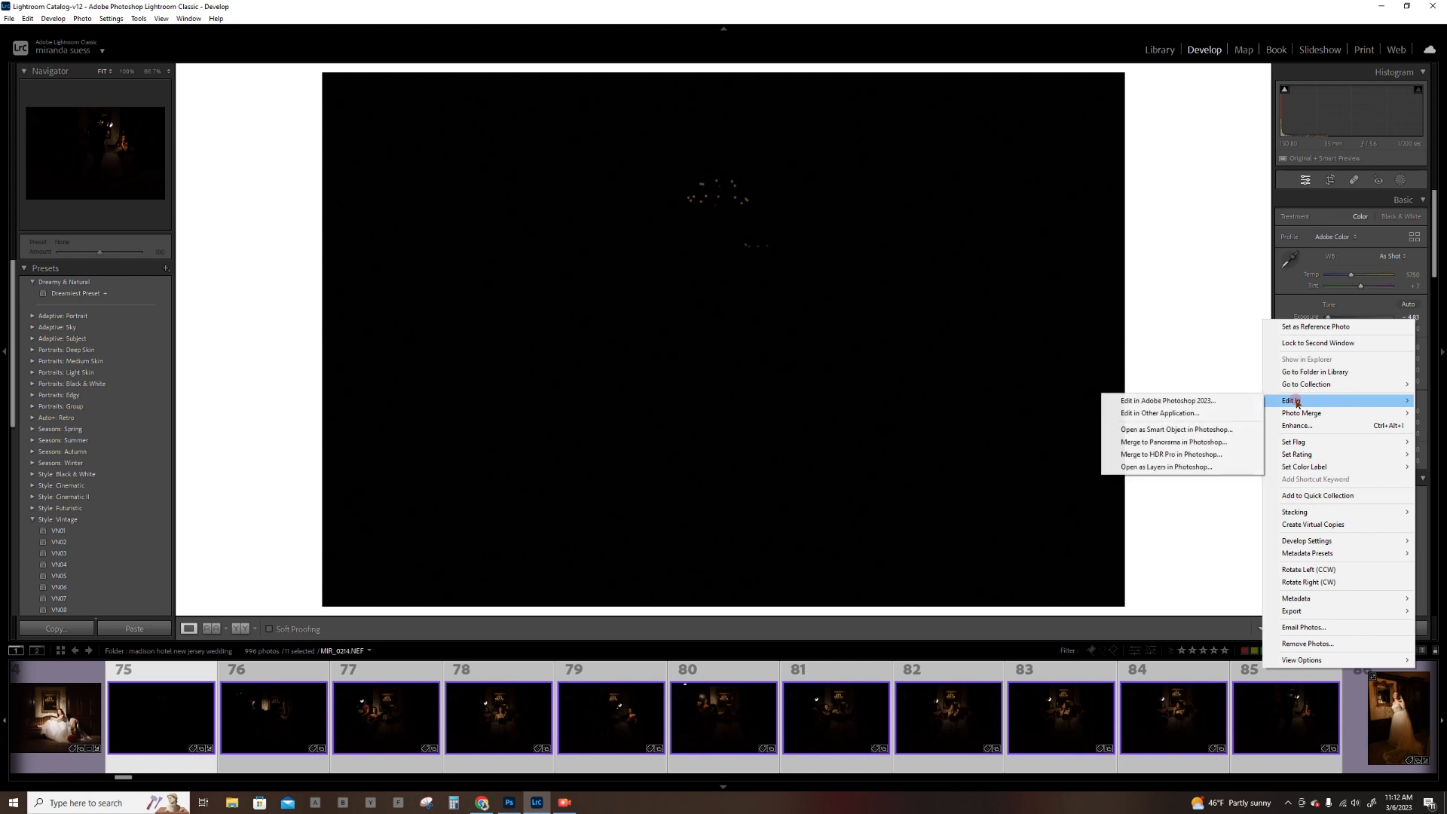
{"action": "left_click", "coordinate": [1229, 401]}
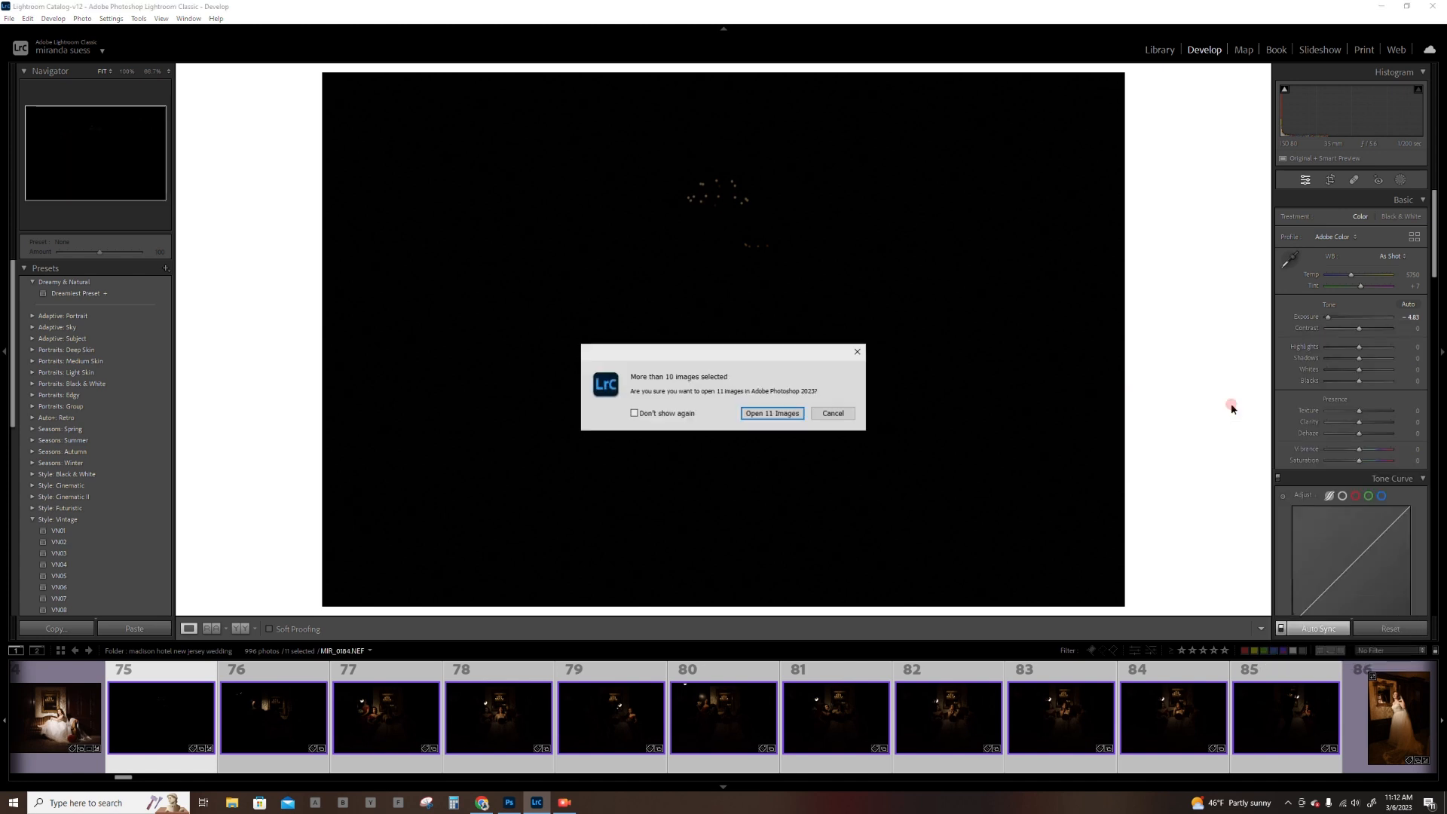
{"action": "left_click", "coordinate": [772, 414]}
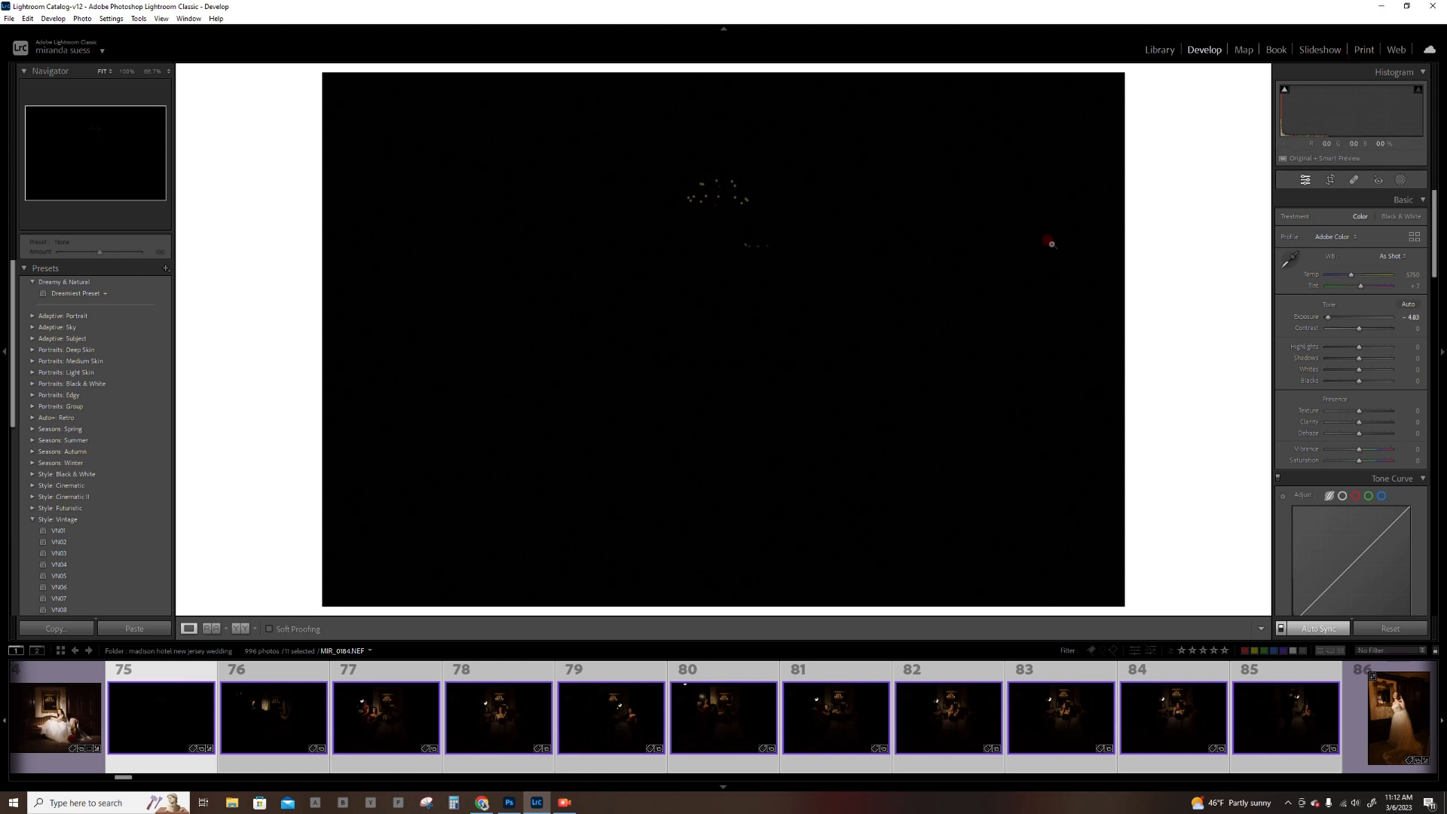
{"action": "left_click", "coordinate": [1386, 8]}
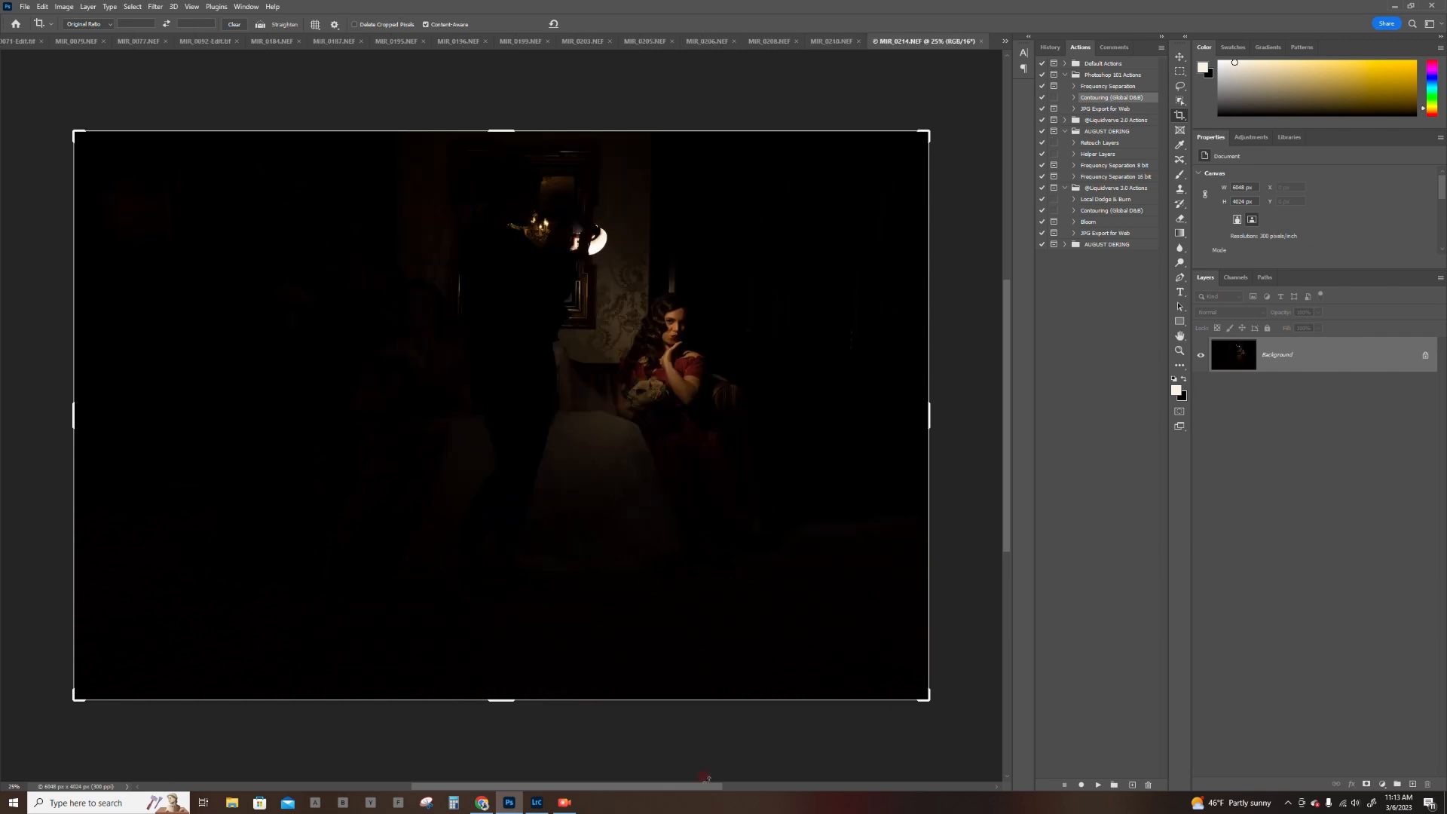
Look through the opened frames from MIR_0214.NEF back to MIR_0187.NEF, comparing how each one lights the bride and bridesmaids
{"action": "left_click", "coordinate": [1004, 41]}
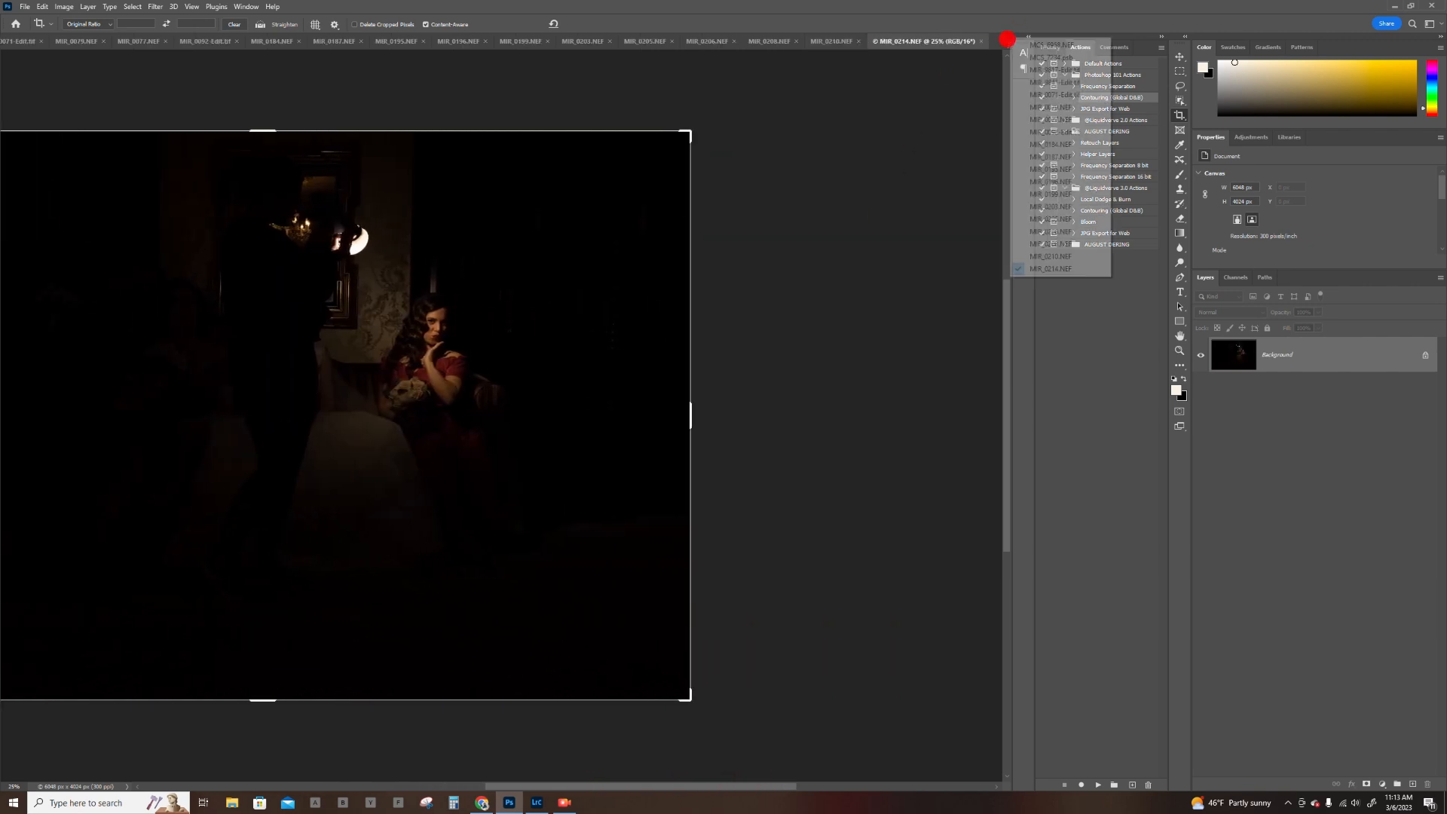
{"action": "left_click", "coordinate": [835, 41]}
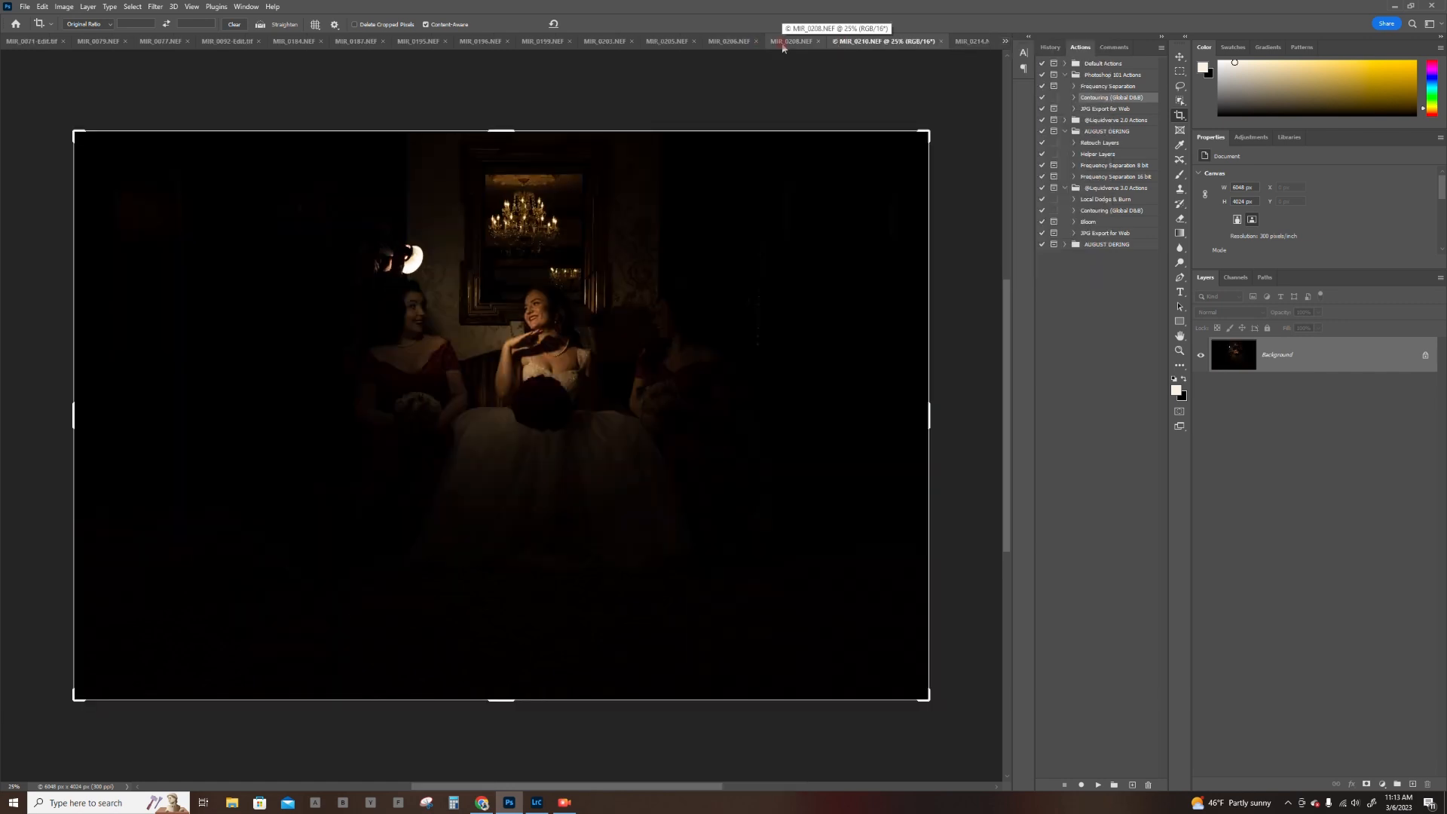
{"action": "left_click", "coordinate": [965, 41]}
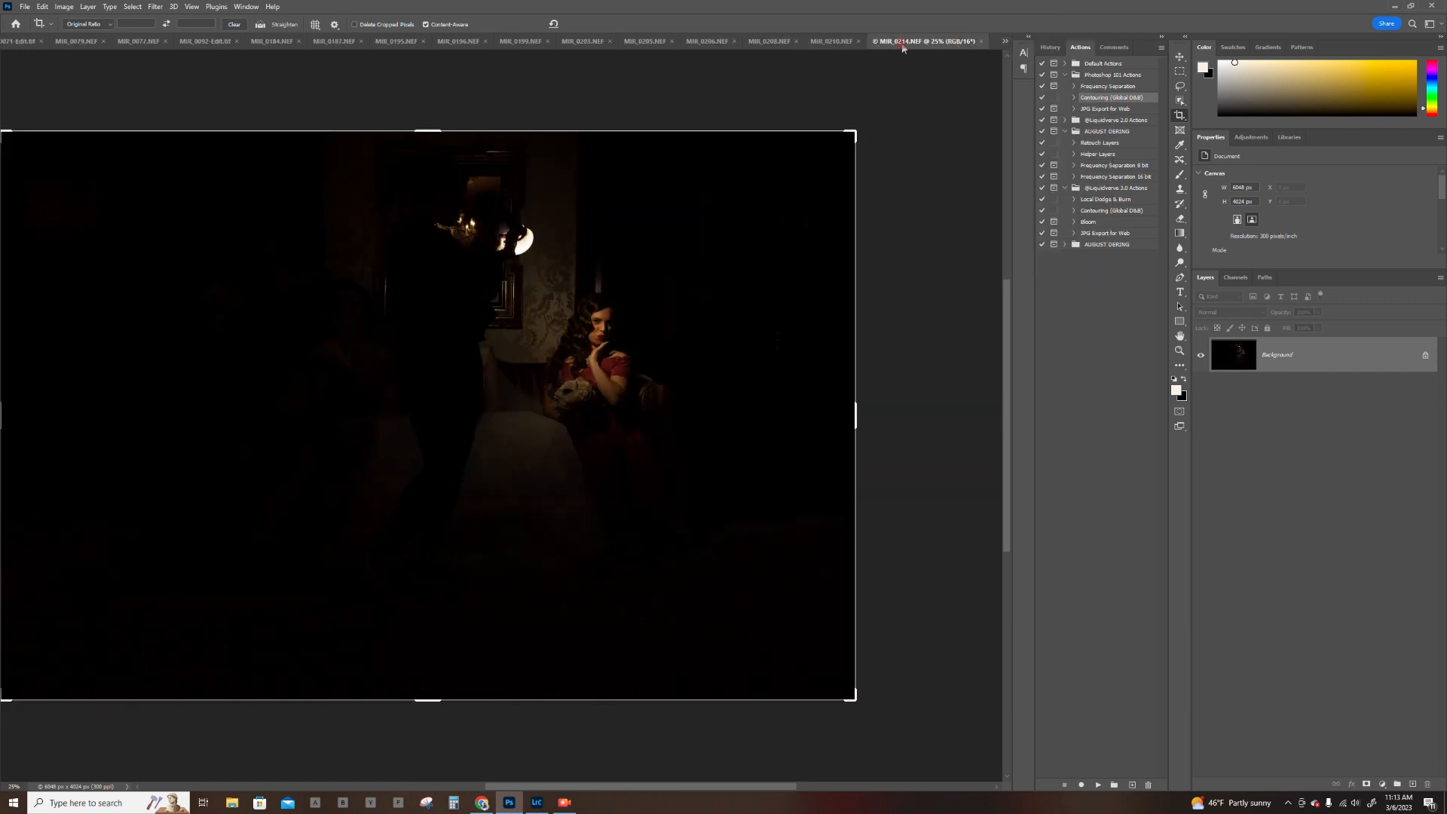
{"action": "left_click", "coordinate": [828, 40]}
{"action": "left_click", "coordinate": [794, 40]}
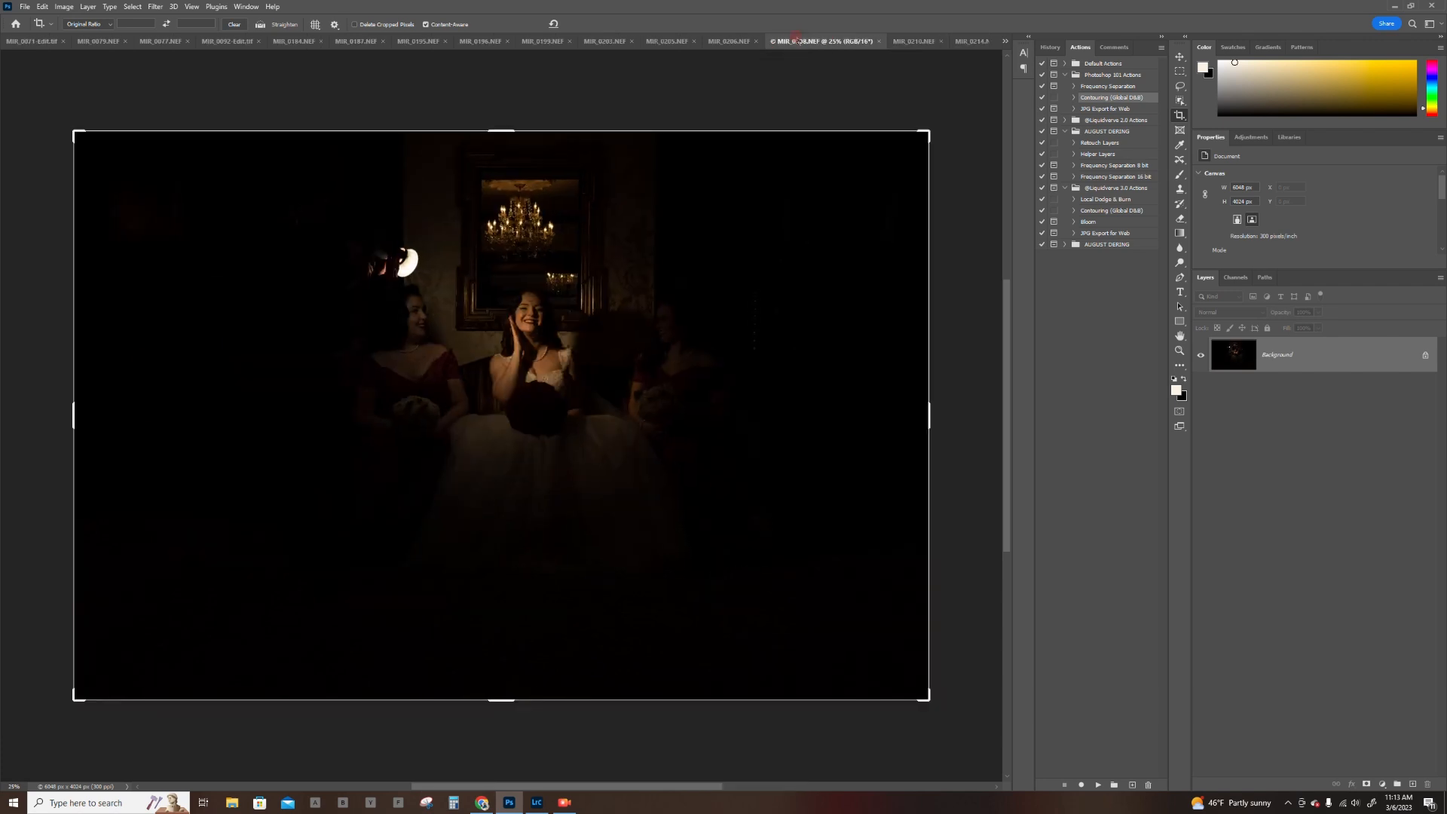
{"action": "left_click", "coordinate": [717, 41]}
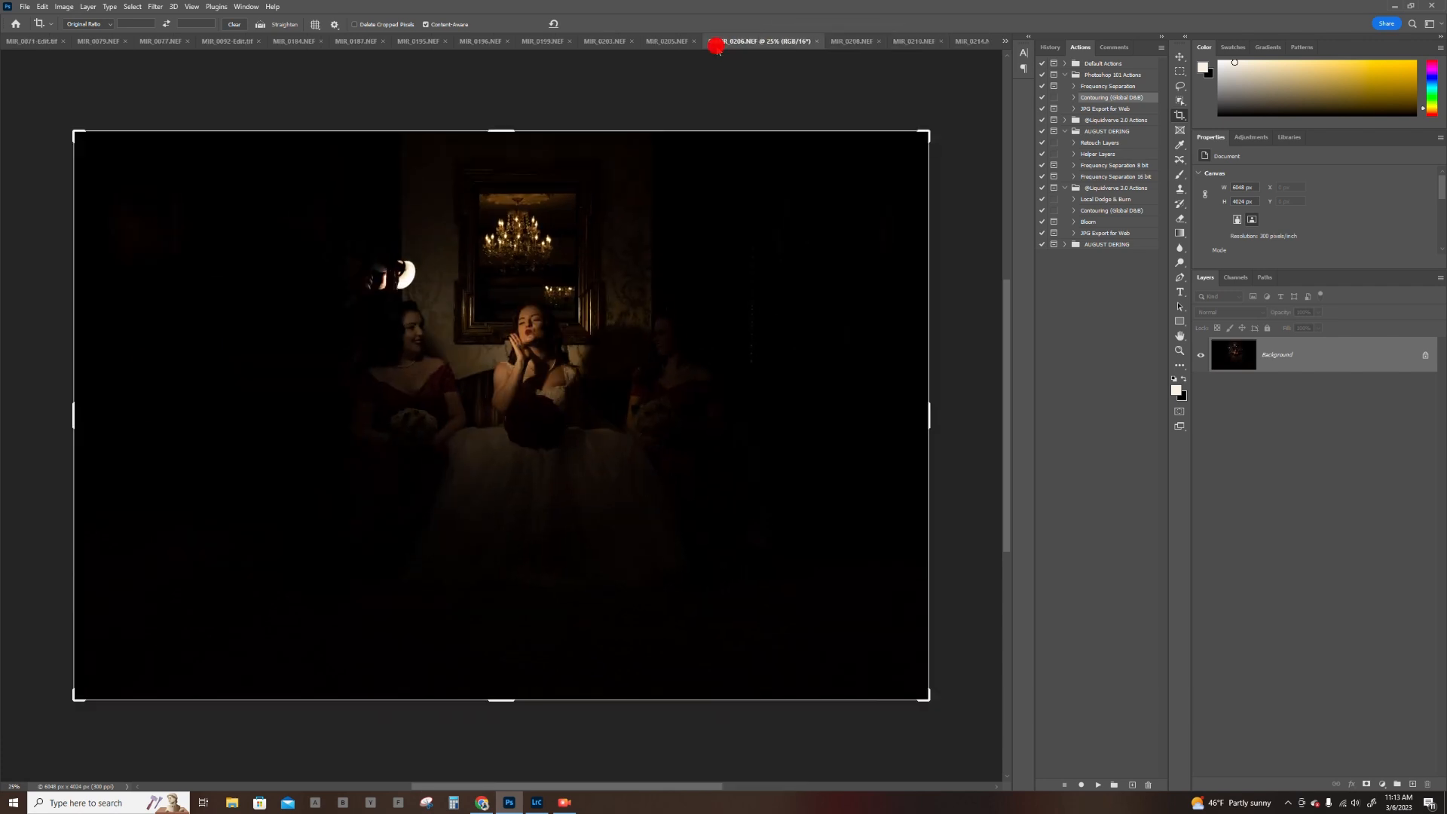
{"action": "left_click", "coordinate": [665, 41]}
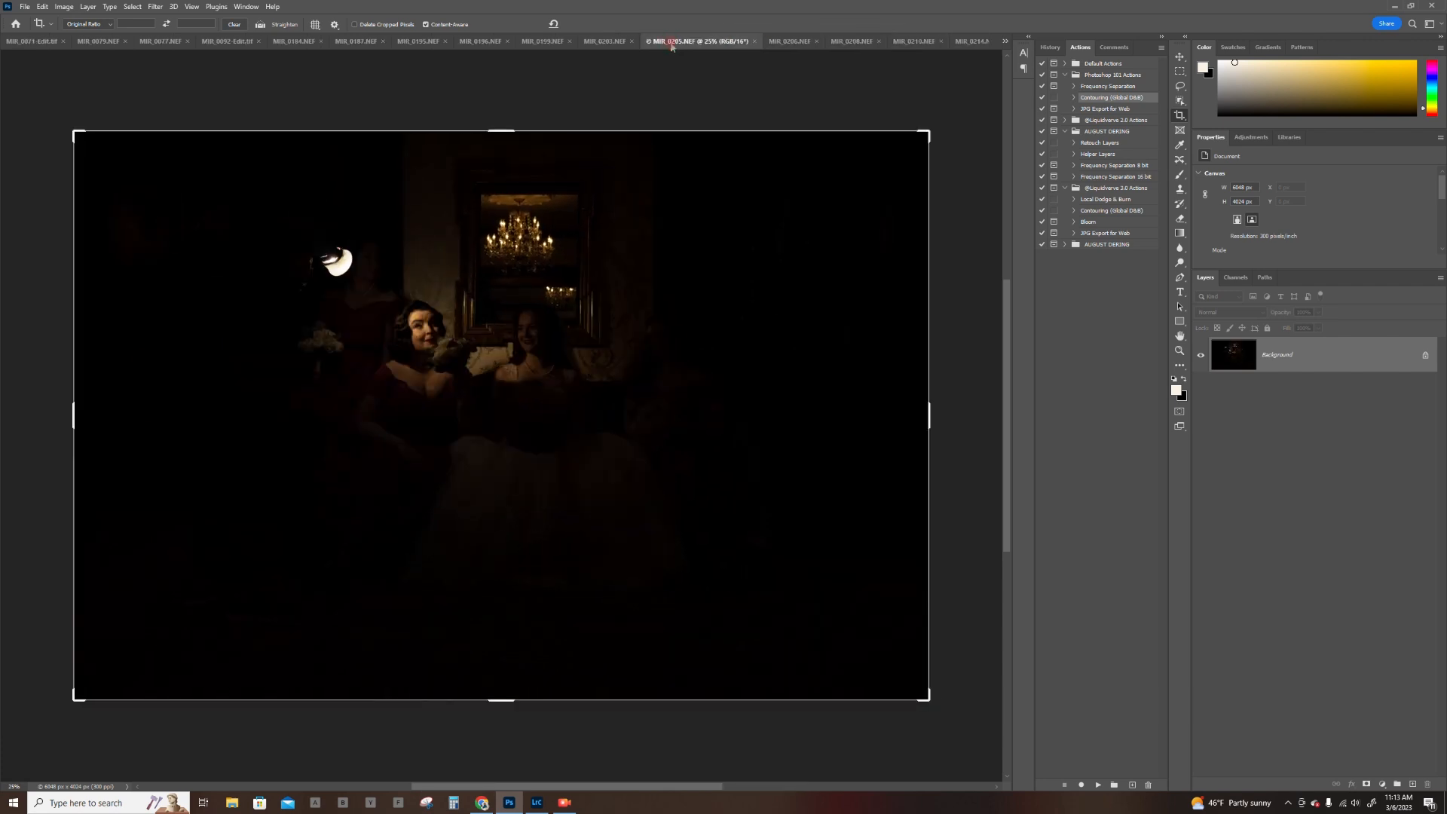
{"action": "left_click", "coordinate": [584, 40]}
{"action": "left_click", "coordinate": [545, 41]}
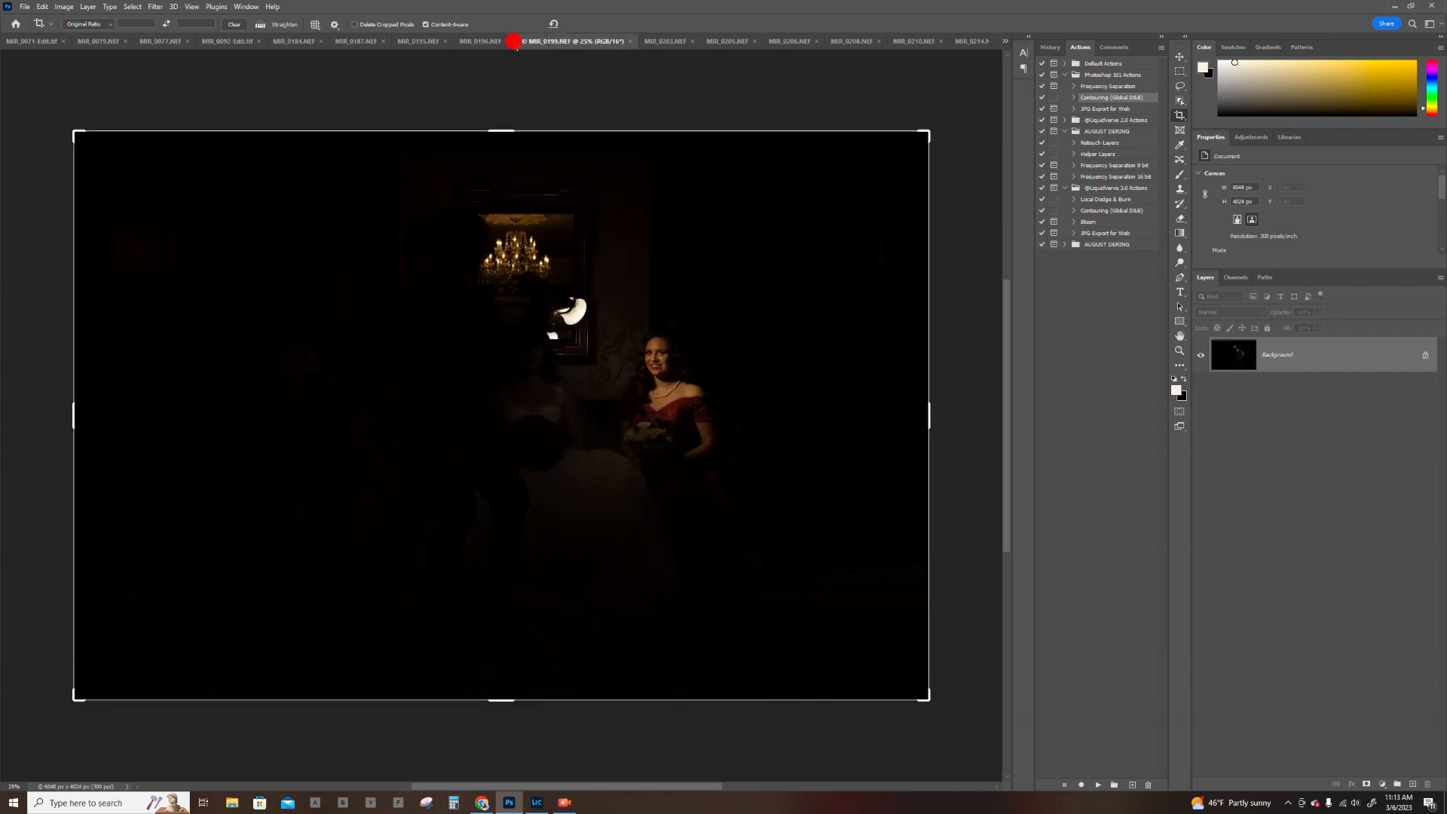
{"action": "left_click", "coordinate": [483, 44]}
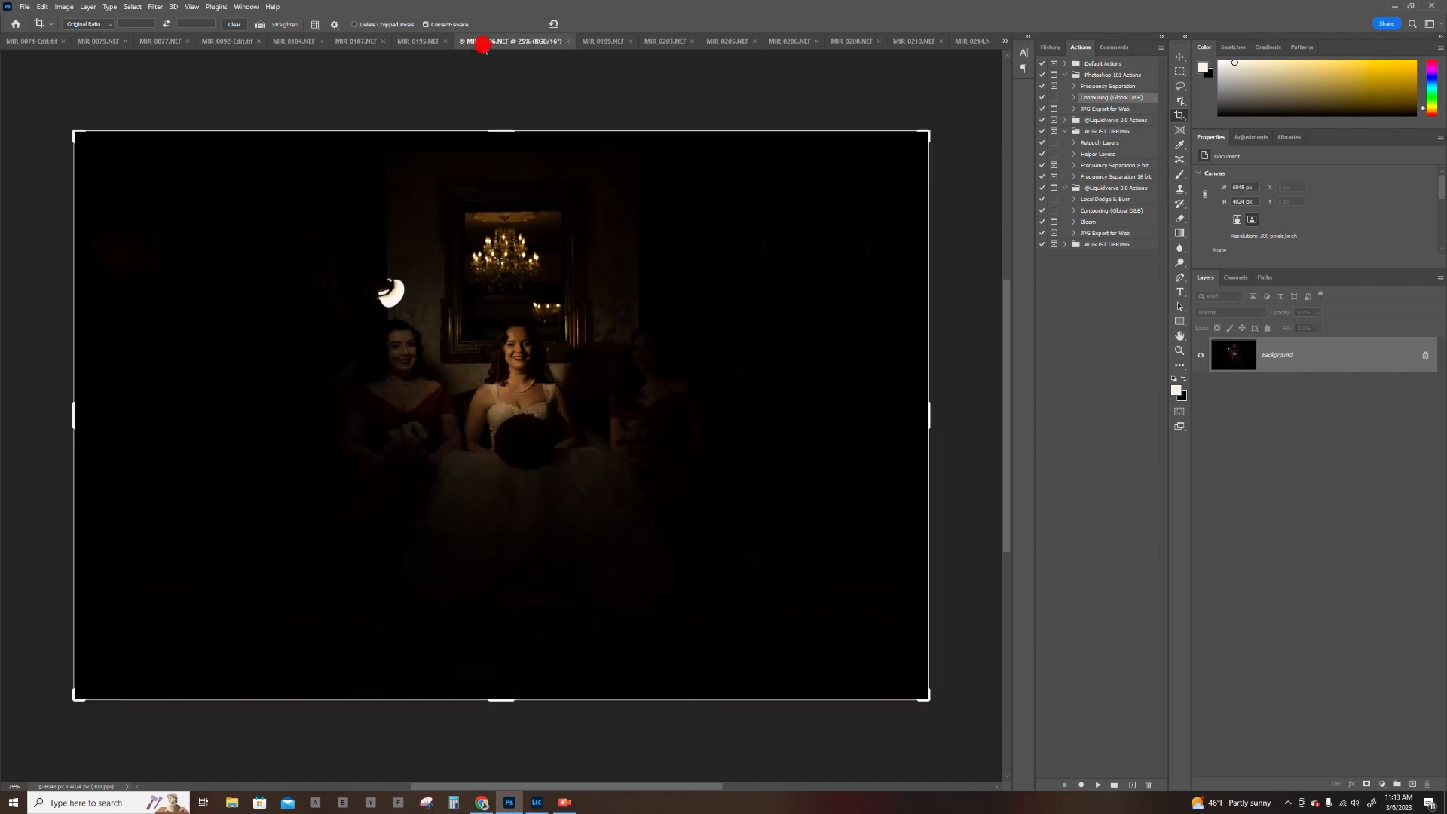
{"action": "left_click", "coordinate": [426, 41]}
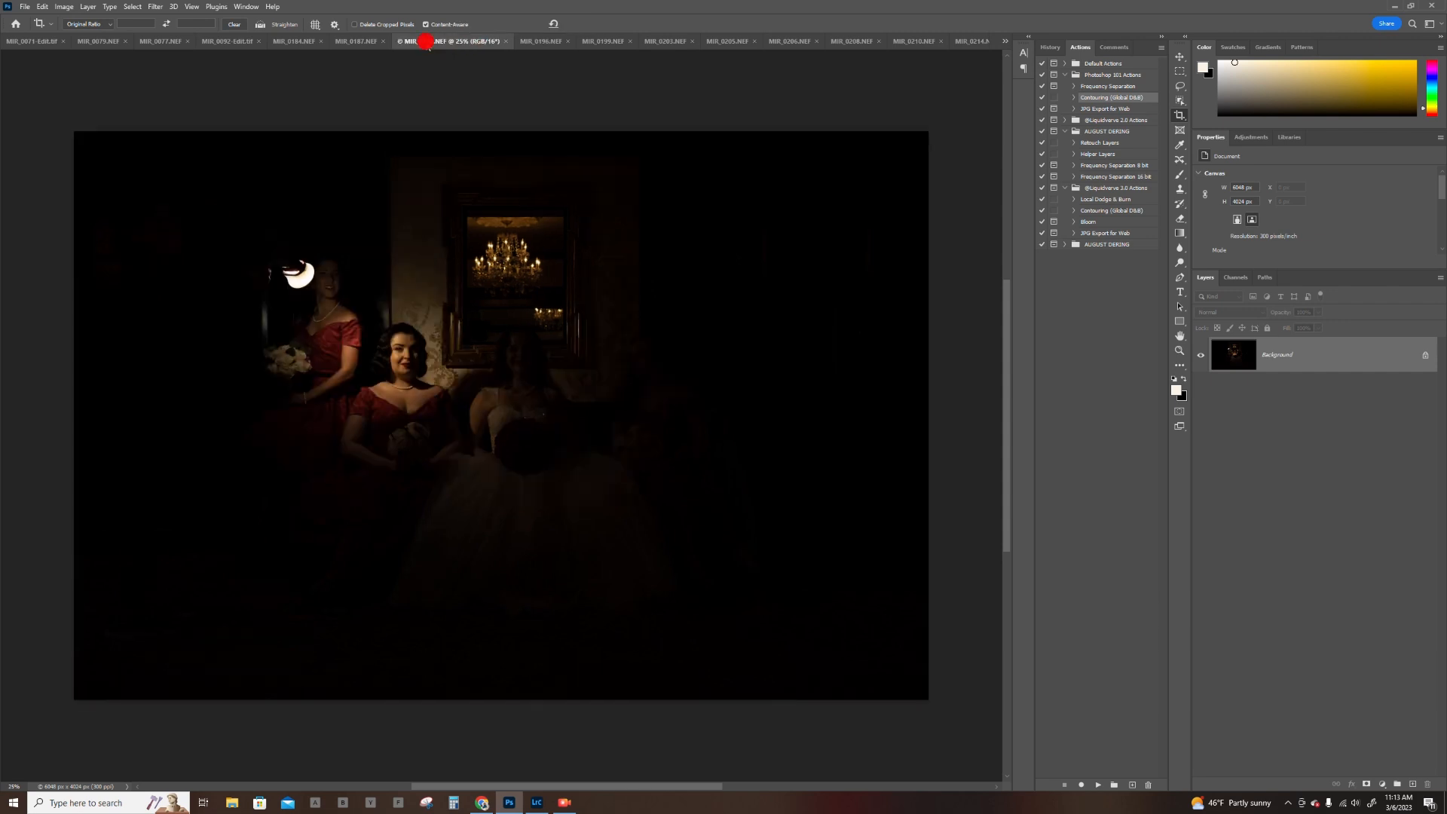
{"action": "left_click", "coordinate": [368, 38]}
{"action": "left_click", "coordinate": [291, 40]}
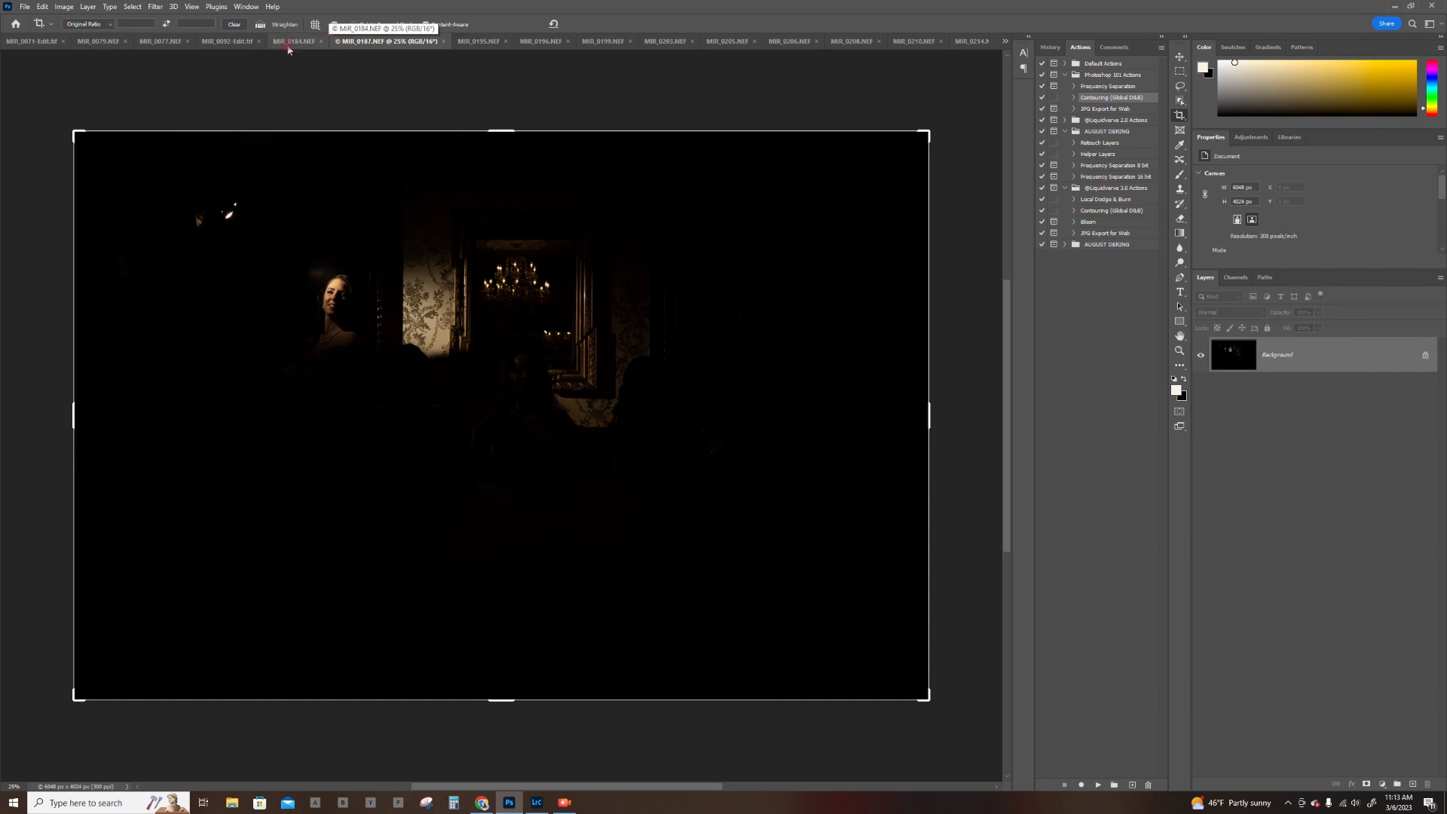
Close the unneeded frames, discarding changes to MIR_0214.NEF, and keep MIR_0195, MIR_0199, MIR_0203 and MIR_0206 open
{"action": "left_click", "coordinate": [411, 42]}
{"action": "left_click", "coordinate": [860, 41]}
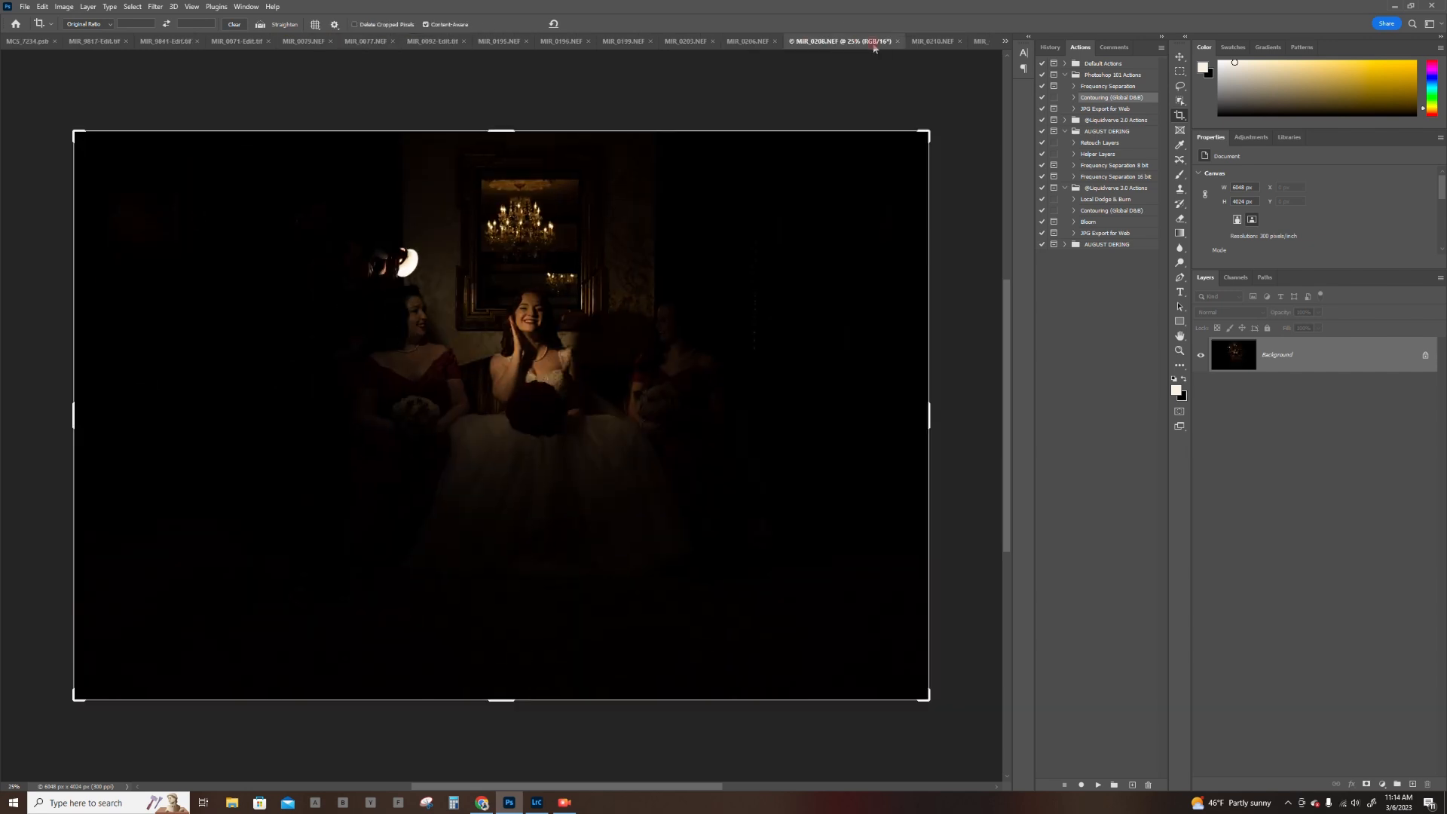
{"action": "left_click", "coordinate": [688, 40]}
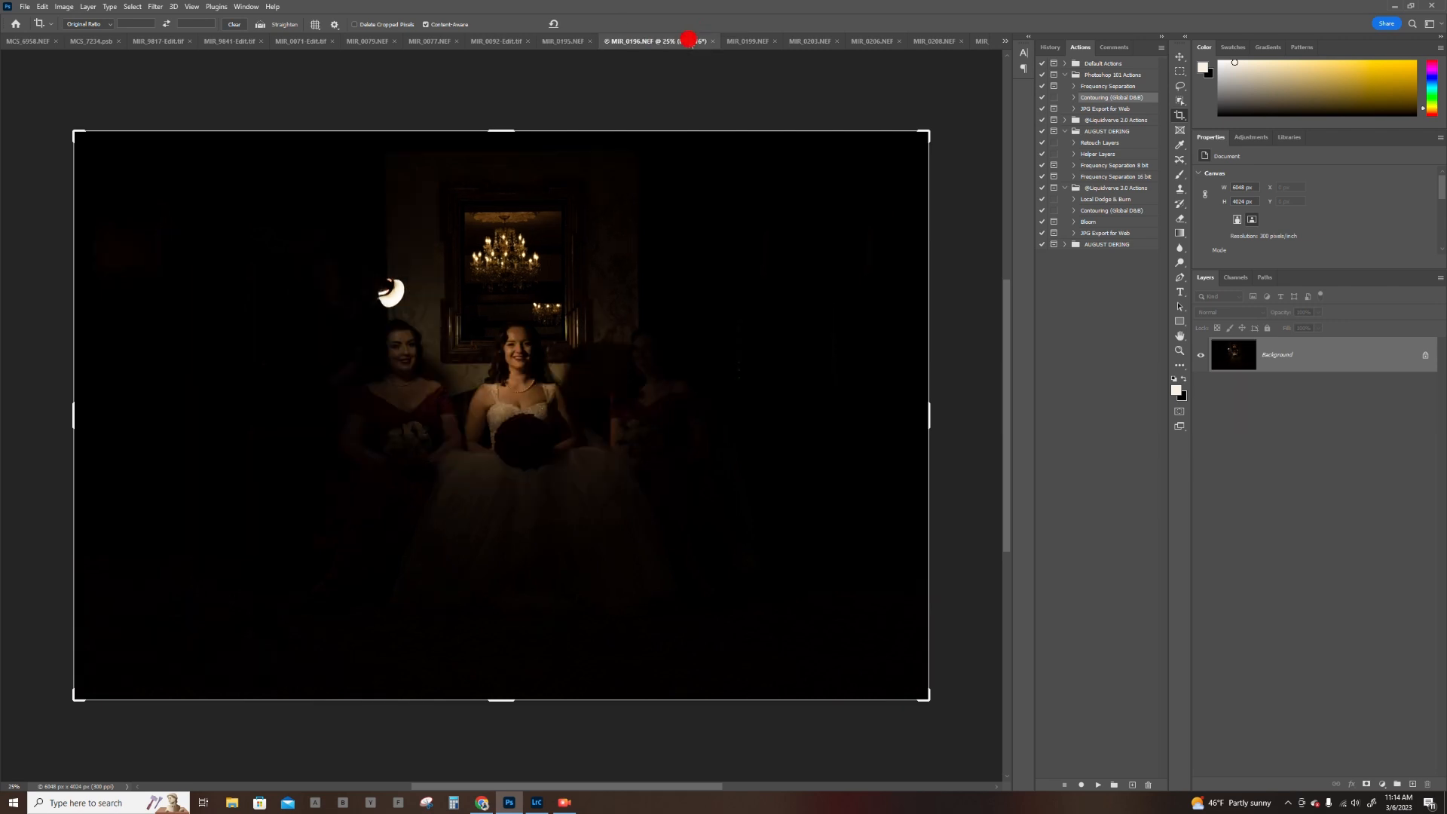
{"action": "left_click", "coordinate": [845, 40]}
{"action": "left_click", "coordinate": [842, 40]}
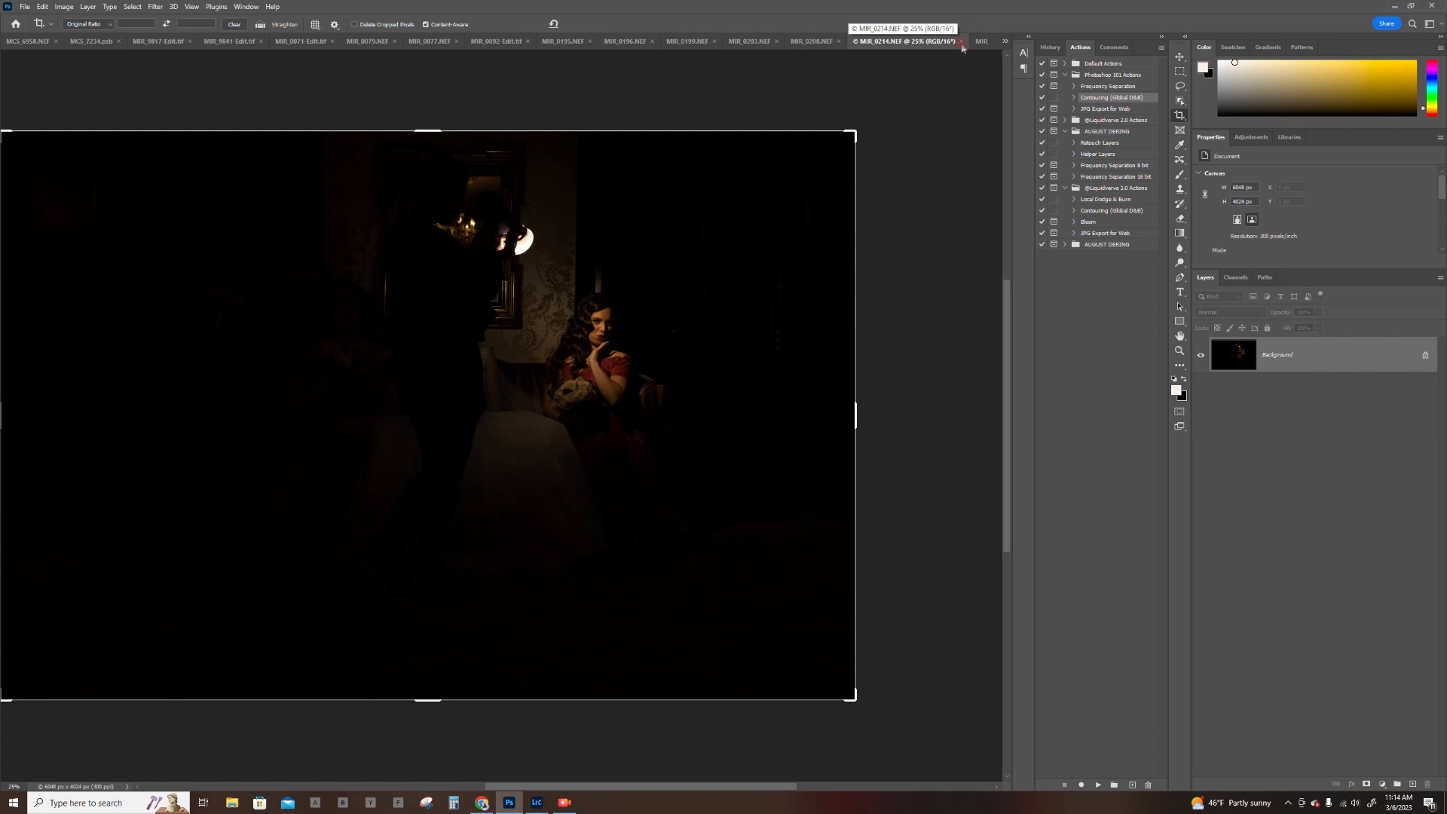
{"action": "left_click", "coordinate": [962, 43]}
{"action": "left_click", "coordinate": [709, 288]}
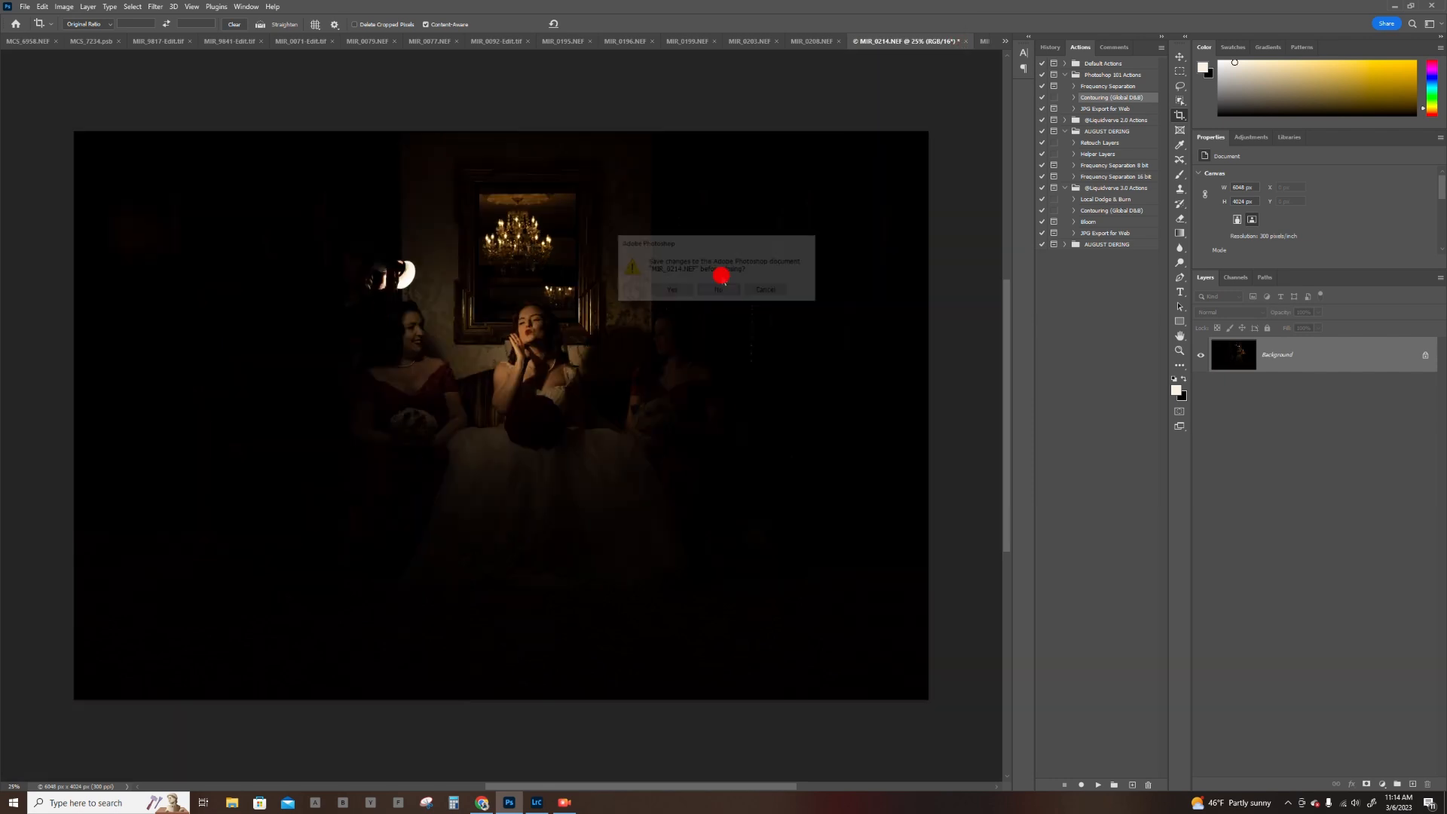
{"action": "left_click", "coordinate": [832, 40]}
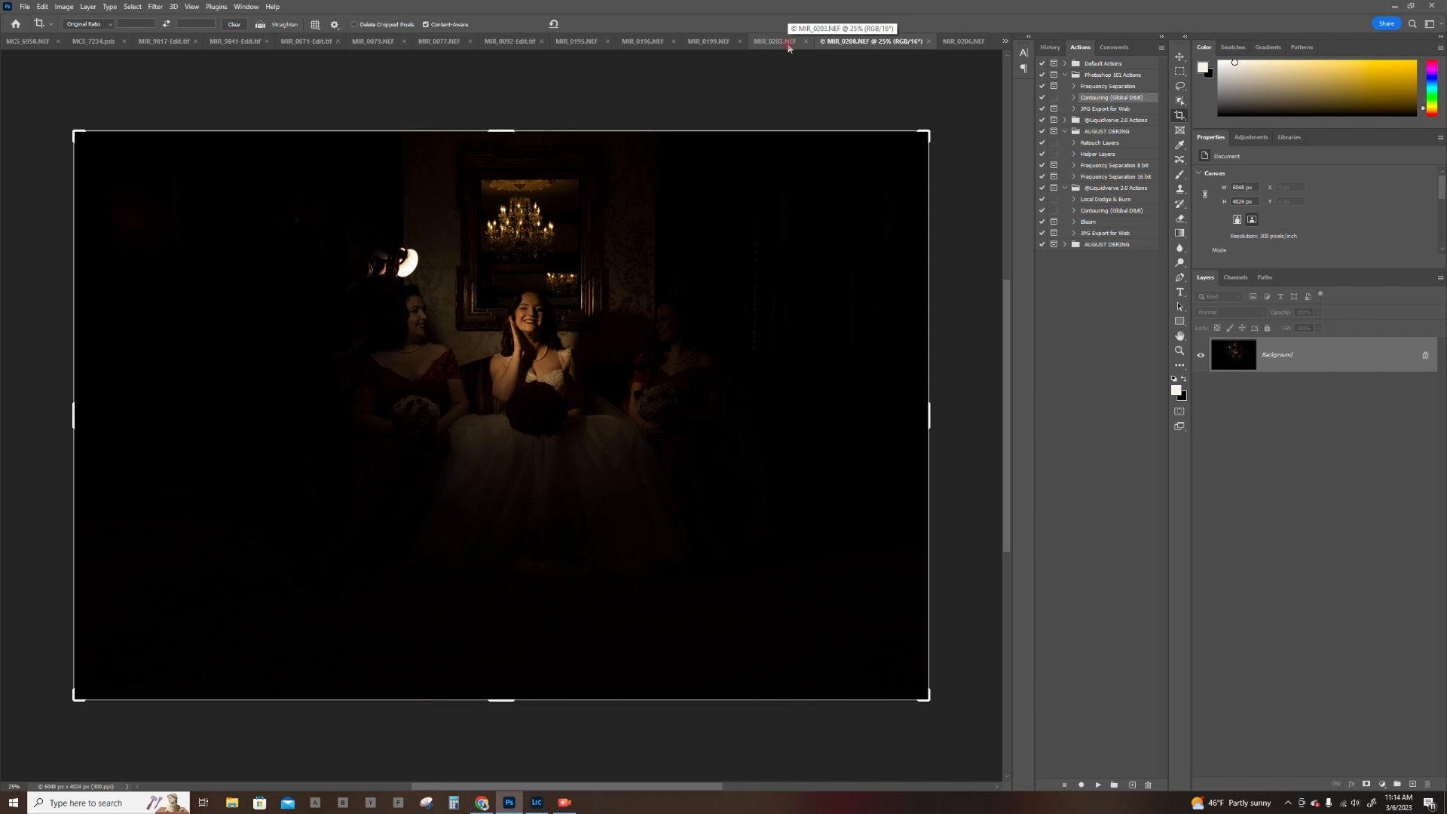
{"action": "left_click", "coordinate": [951, 42]}
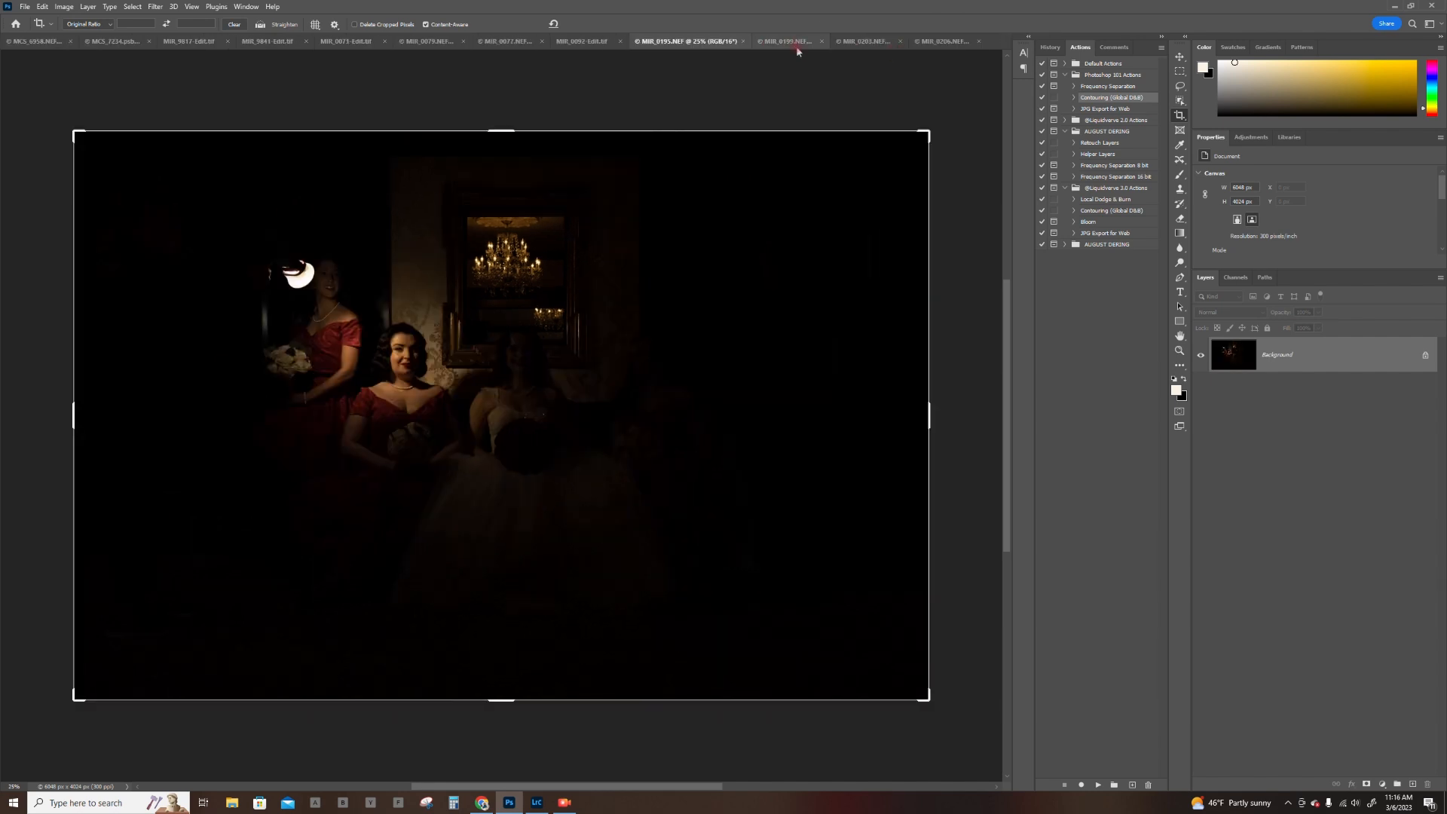
Unlock the background layer of MIR_0203.NEF and copy it into MIR_0206.NEF as a new layer
{"action": "left_click", "coordinate": [798, 42]}
{"action": "left_click", "coordinate": [861, 42]}
{"action": "left_click", "coordinate": [934, 42]}
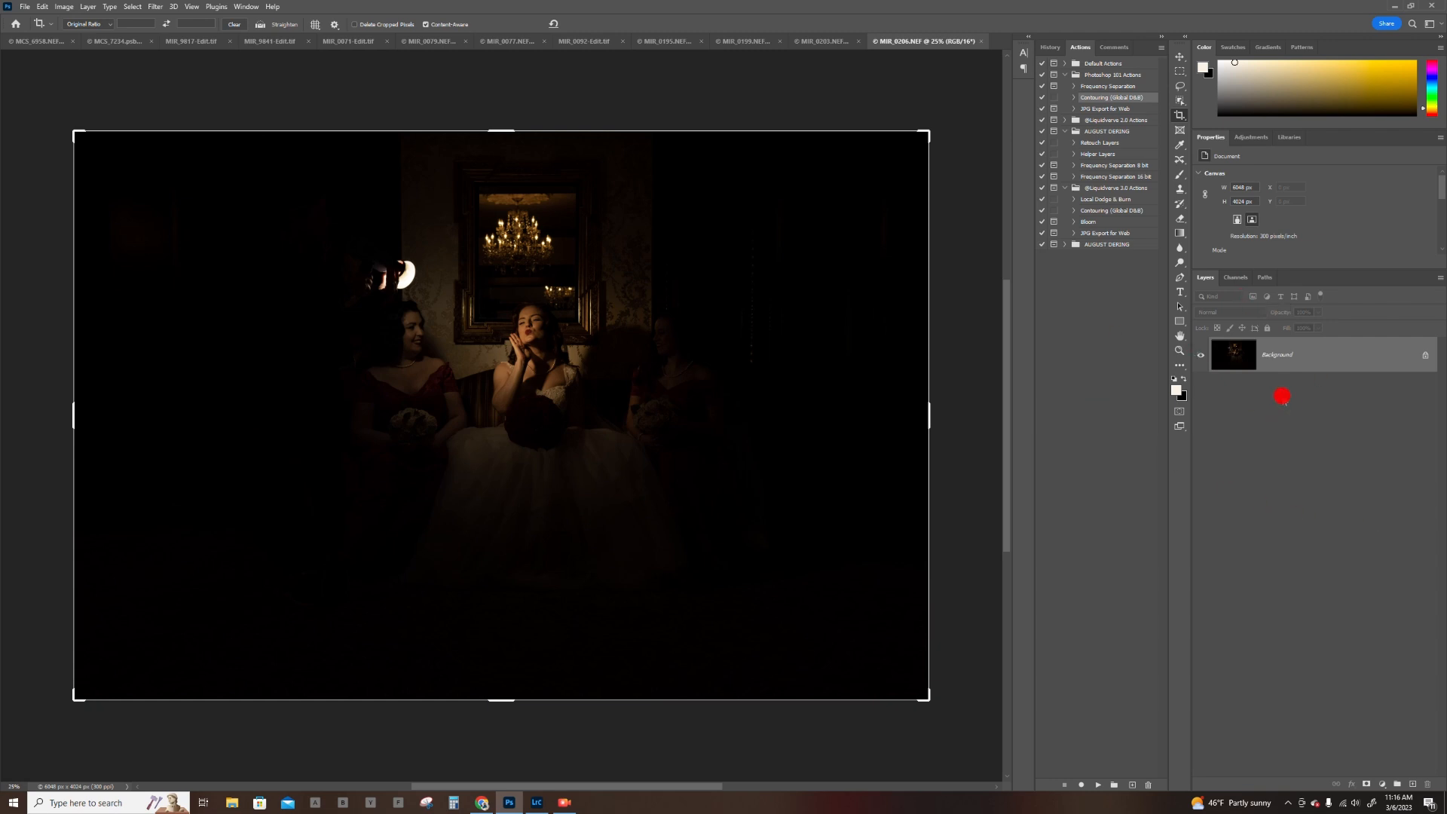
{"action": "left_click", "coordinate": [827, 42]}
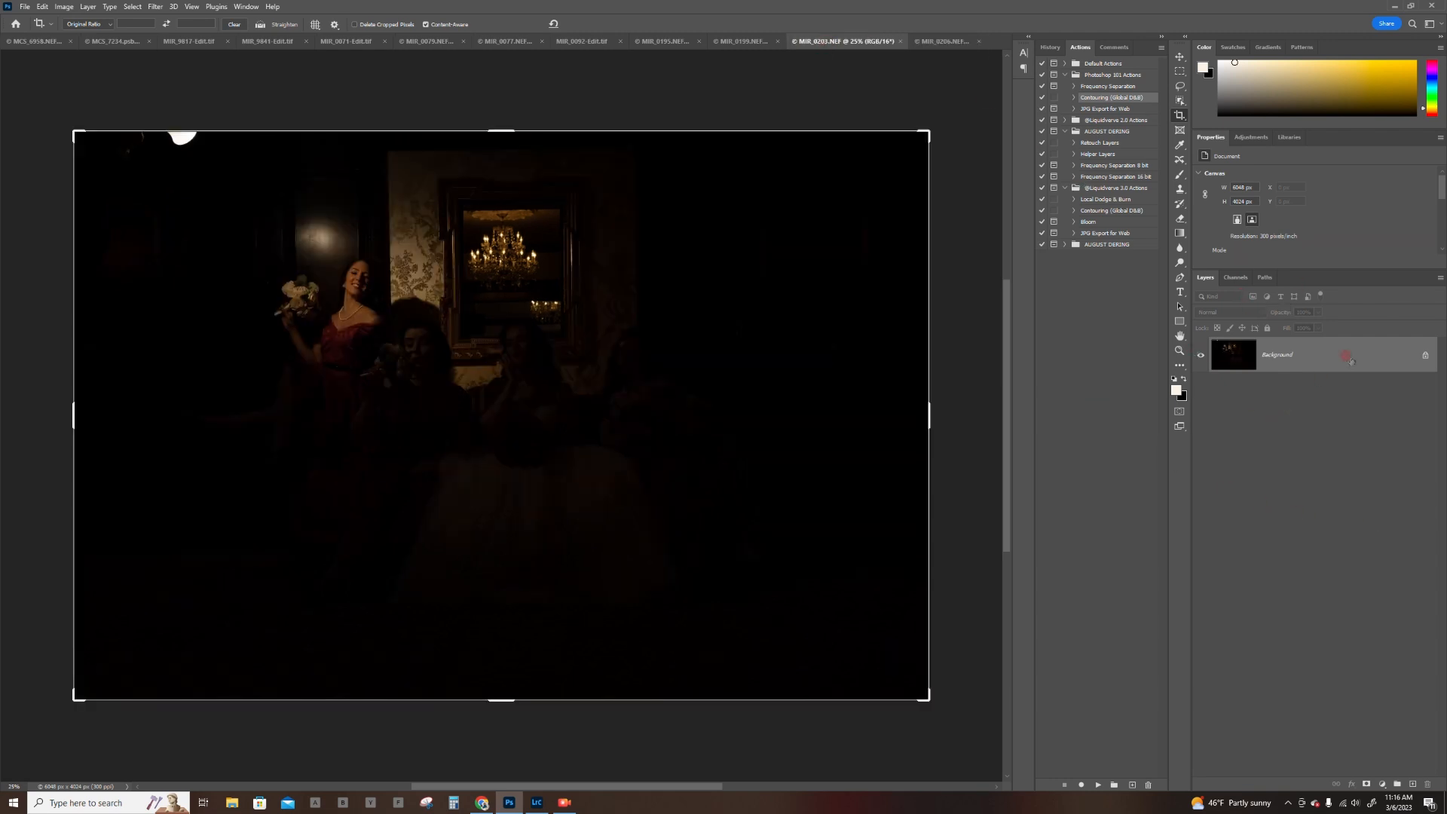
{"action": "left_click", "coordinate": [1425, 355]}
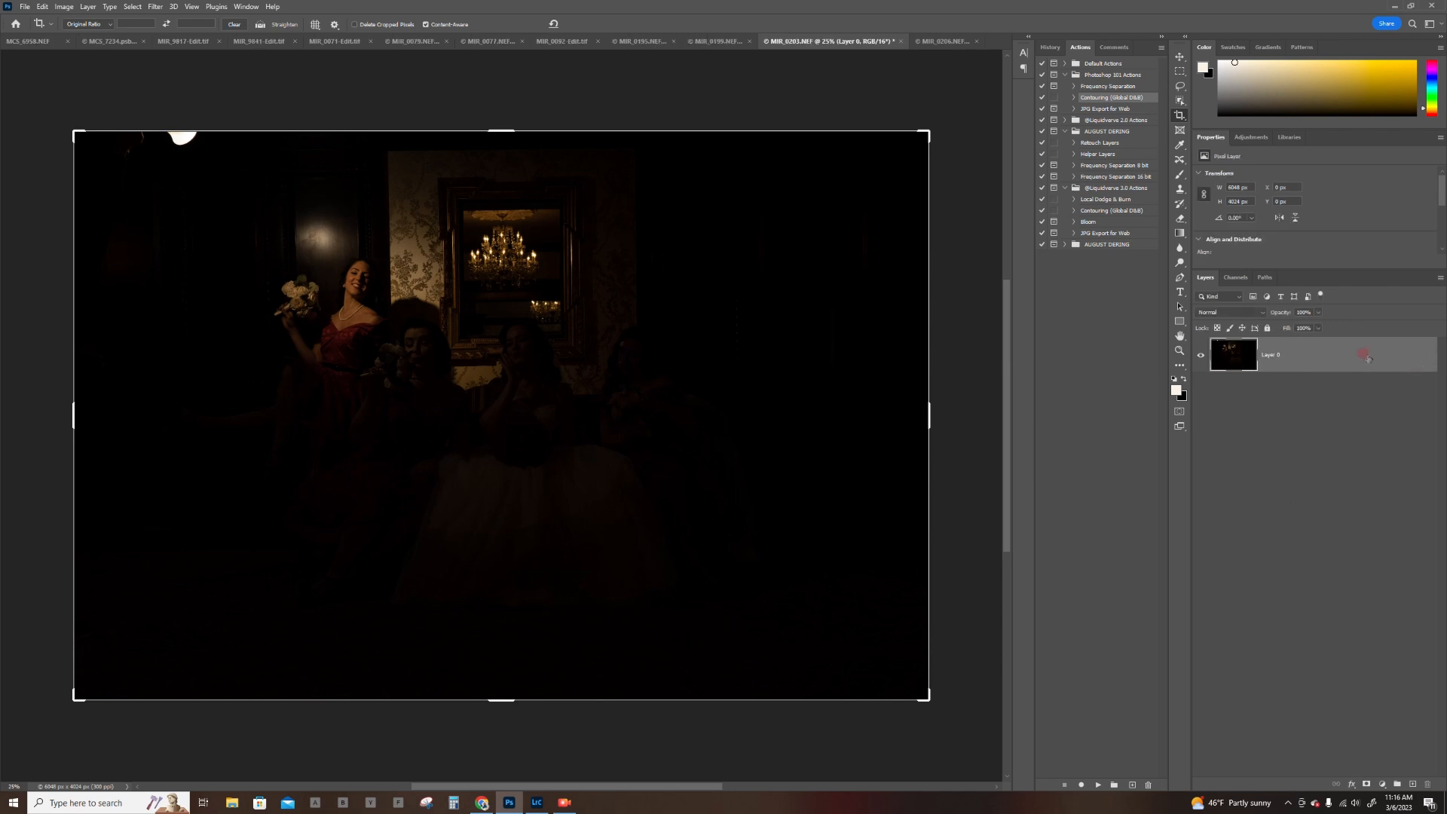
{"action": "left_click_drag", "start_coordinate": [1337, 361], "coordinate": [914, 264]}
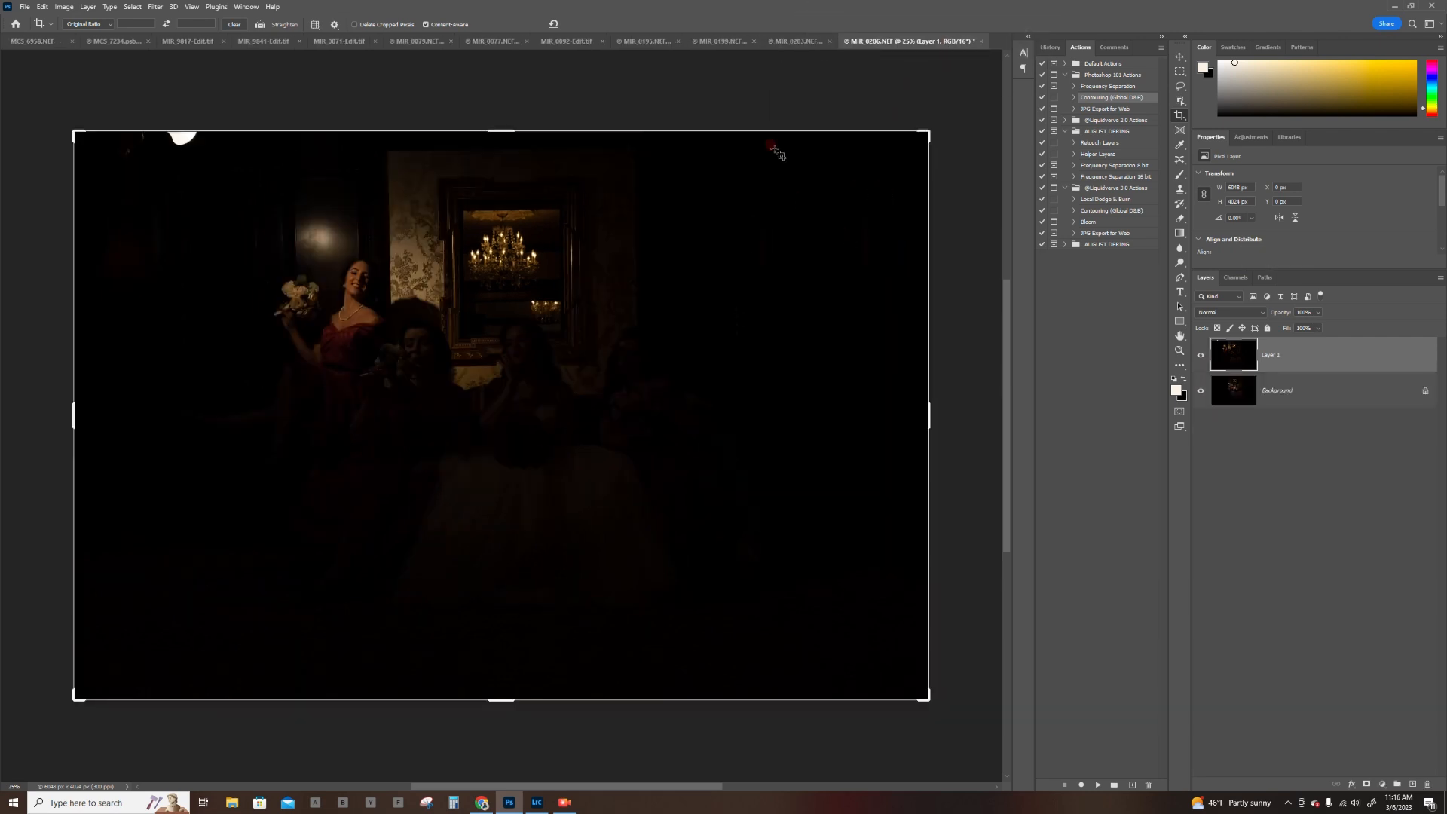
Unlock the background layer of MIR_0199.NEF and copy it into MIR_0206.NEF above the existing layers
{"action": "left_click", "coordinate": [785, 40]}
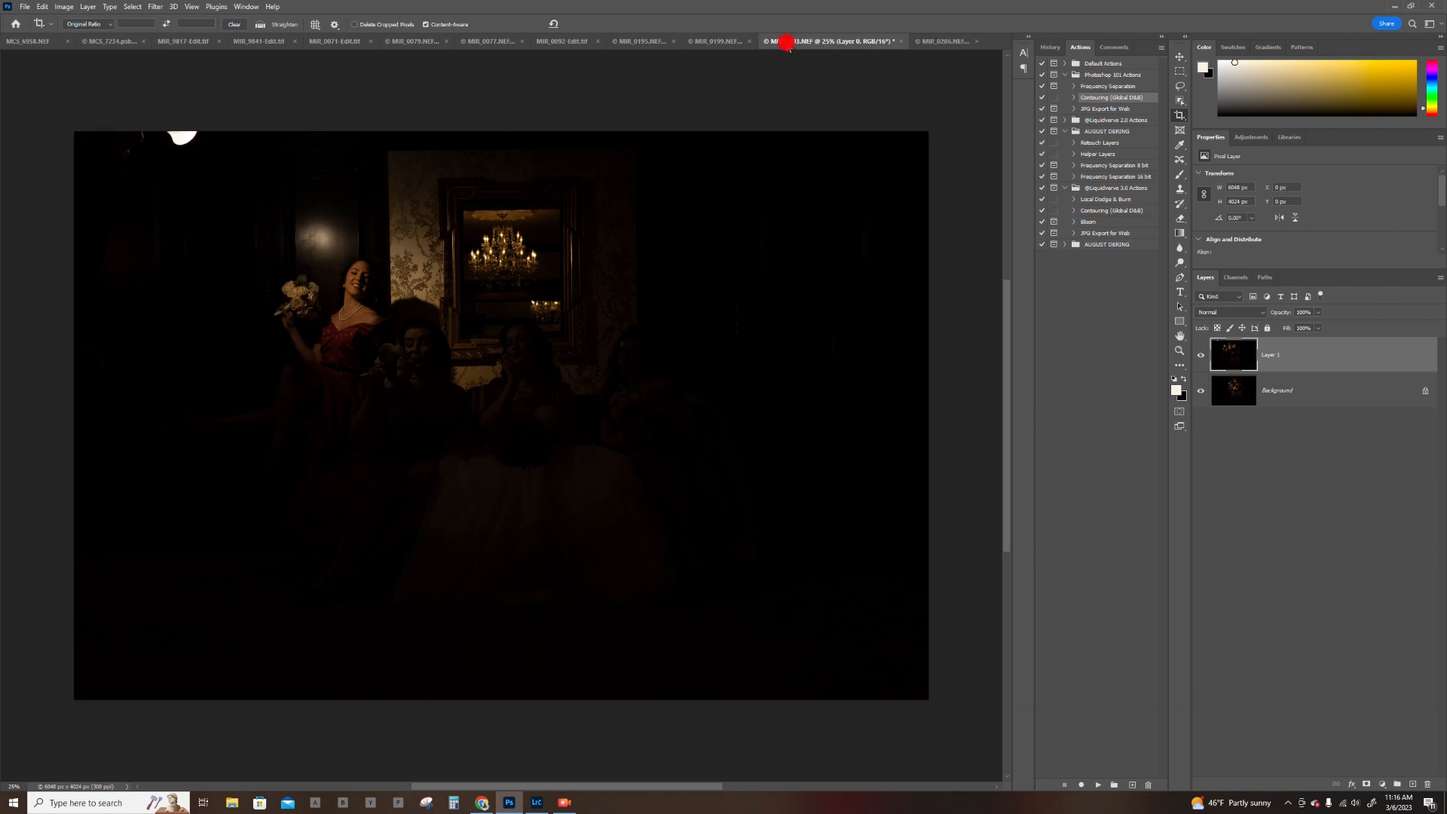
{"action": "left_click", "coordinate": [728, 43]}
{"action": "left_click", "coordinate": [1424, 354]}
{"action": "left_click_drag", "start_coordinate": [1406, 358], "coordinate": [943, 113]}
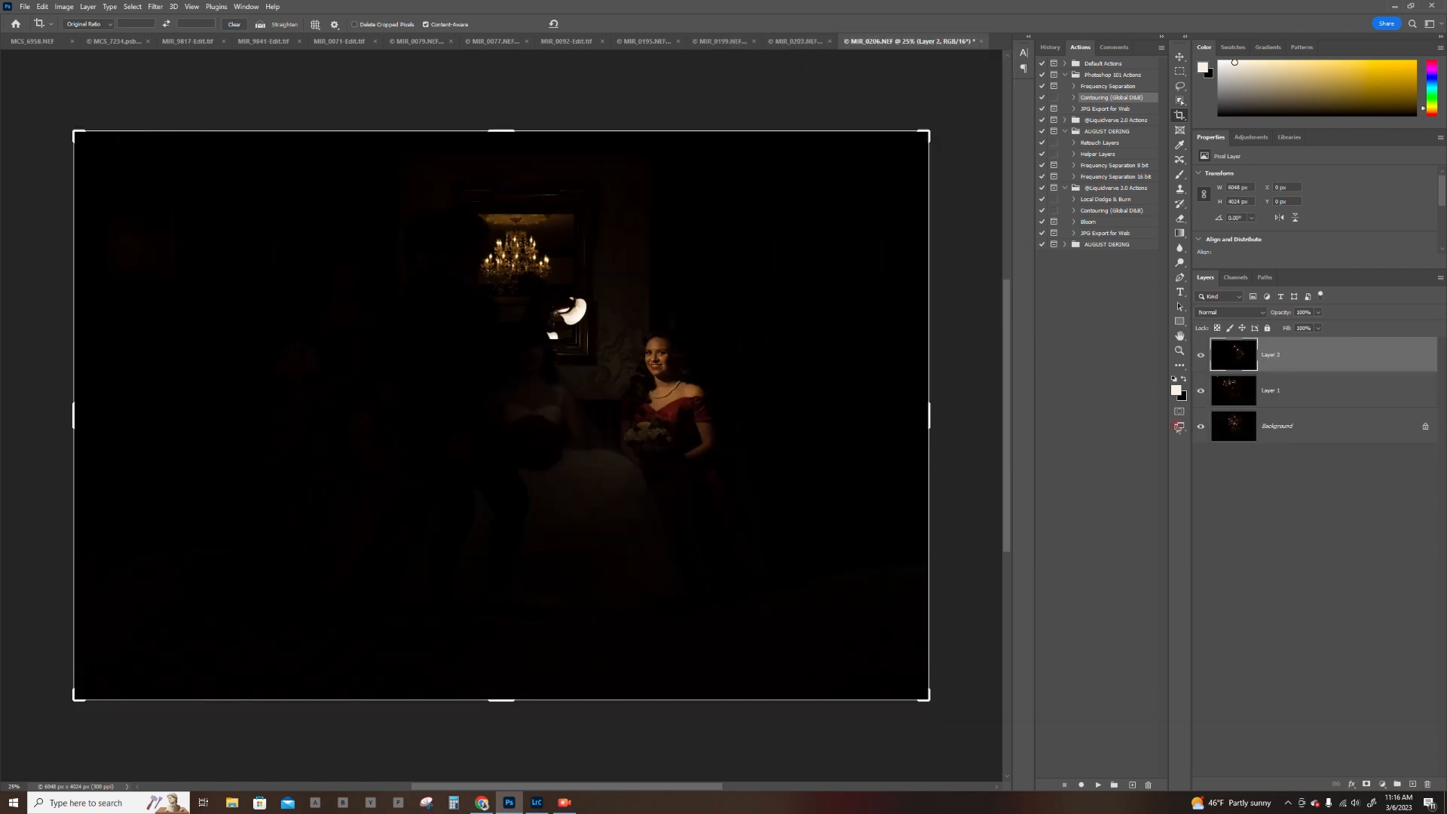
Unlock the background layer of MIR_0195.NEF and copy it into MIR_0206.NEF as the topmost layer
{"action": "left_click", "coordinate": [638, 43]}
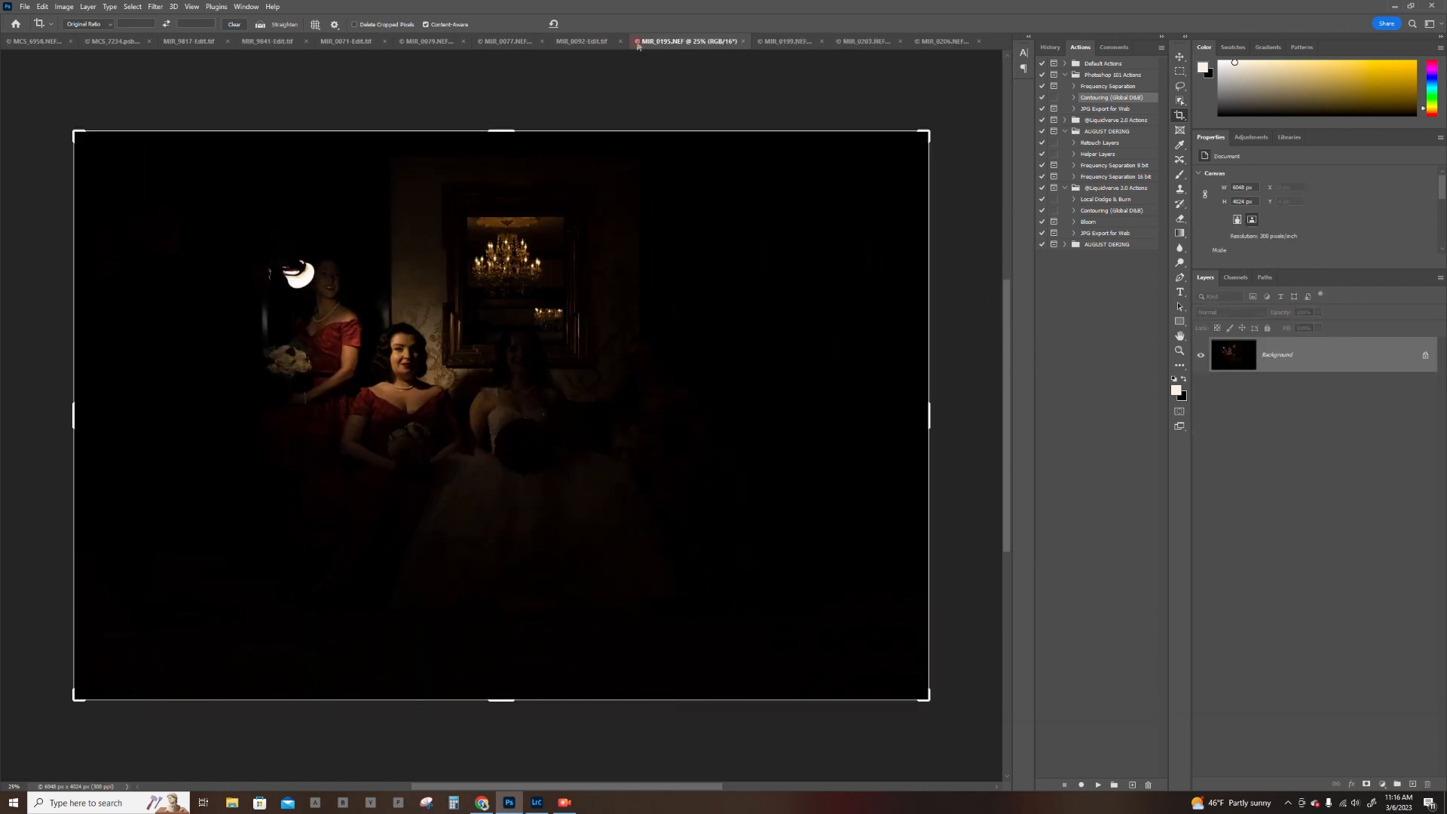
{"action": "left_click", "coordinate": [1424, 355]}
{"action": "left_click", "coordinate": [1369, 356]}
{"action": "left_click_drag", "start_coordinate": [1369, 356], "coordinate": [947, 107]}
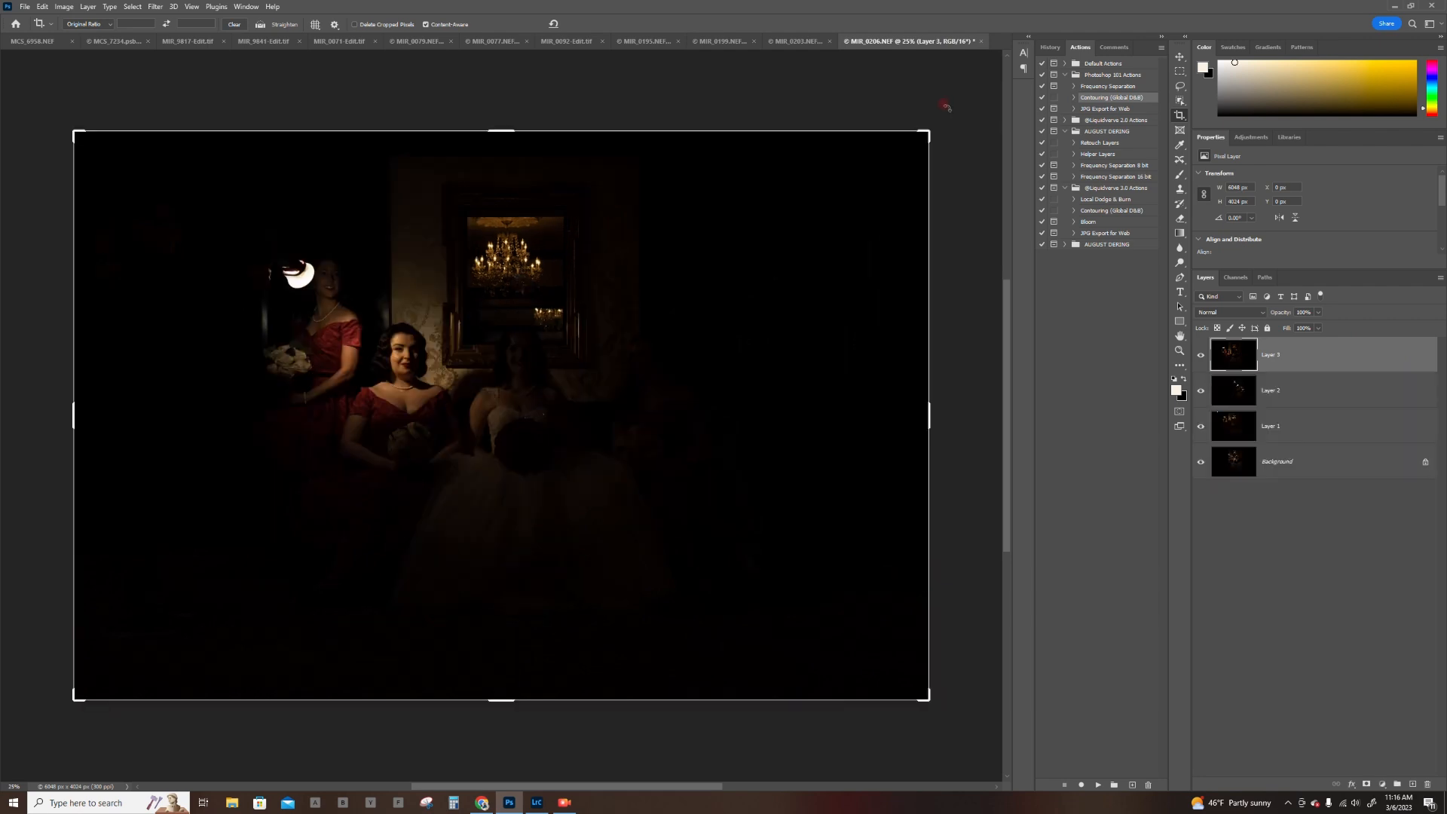
Unlock the Background layer of MIR_0206.NEF and duplicate all four layers
{"action": "left_click", "coordinate": [1424, 462]}
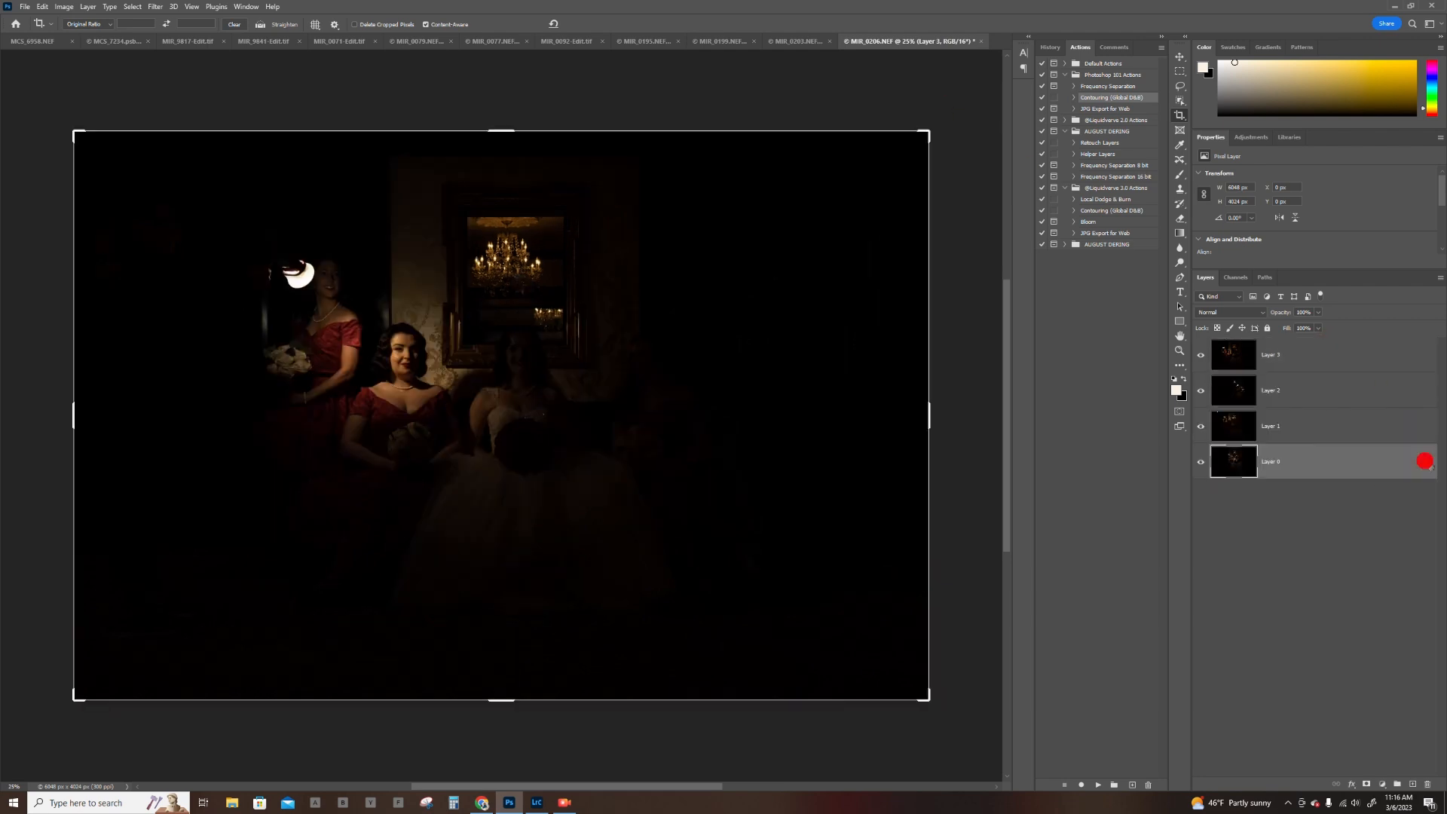
{"action": "left_click", "coordinate": [1352, 349], "text": "shift"}
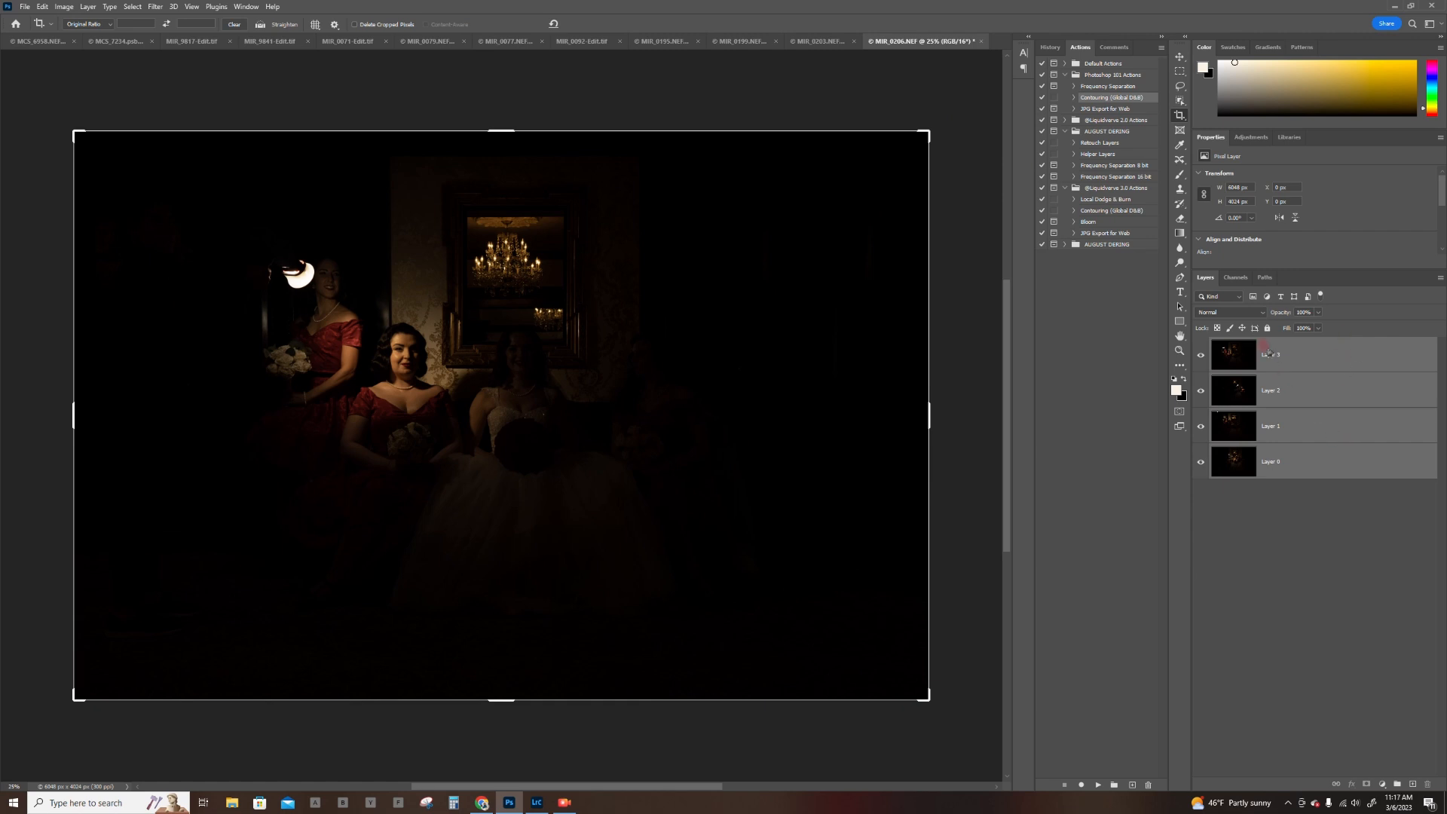
{"action": "key", "text": "ctrl+j"}
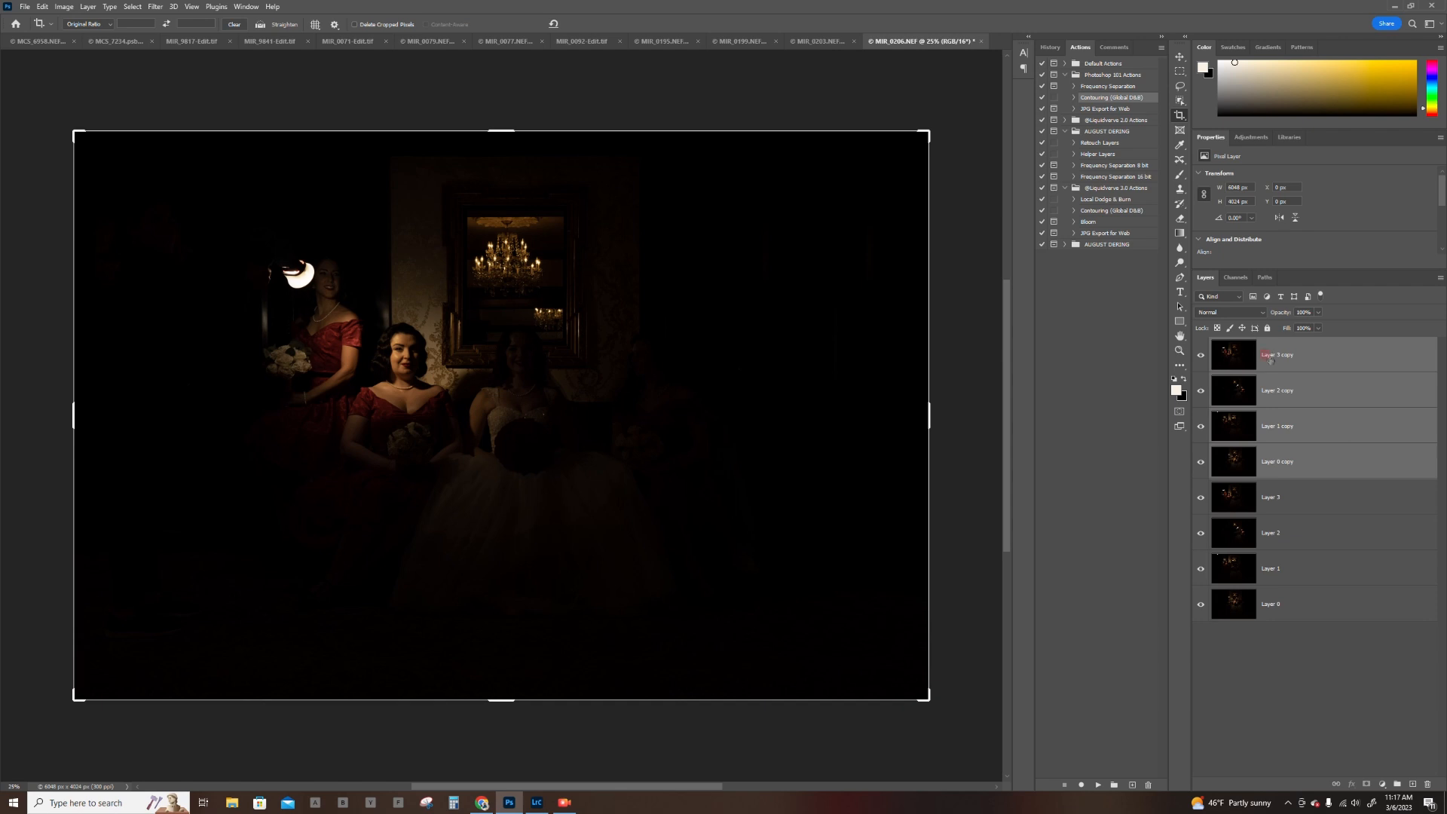
Hide the four original layers, Layer 3 down to Layer 0, beneath the copies
{"action": "left_click", "coordinate": [1335, 501]}
{"action": "left_click_drag", "start_coordinate": [1199, 500], "coordinate": [1201, 607]}
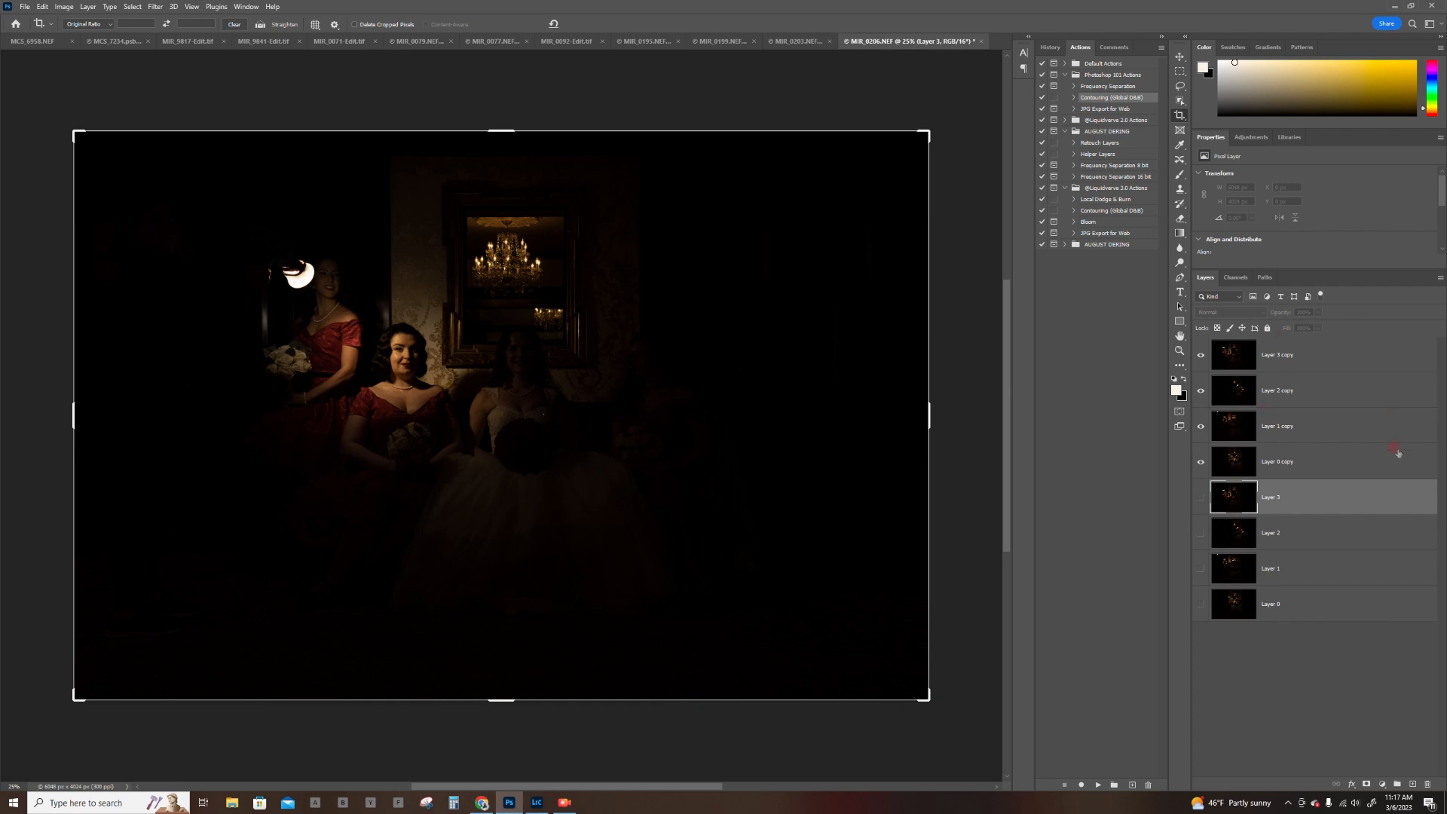
Group the four hidden original layers, name the group originals, and hide it
{"action": "left_click", "coordinate": [1321, 608], "text": "shift"}
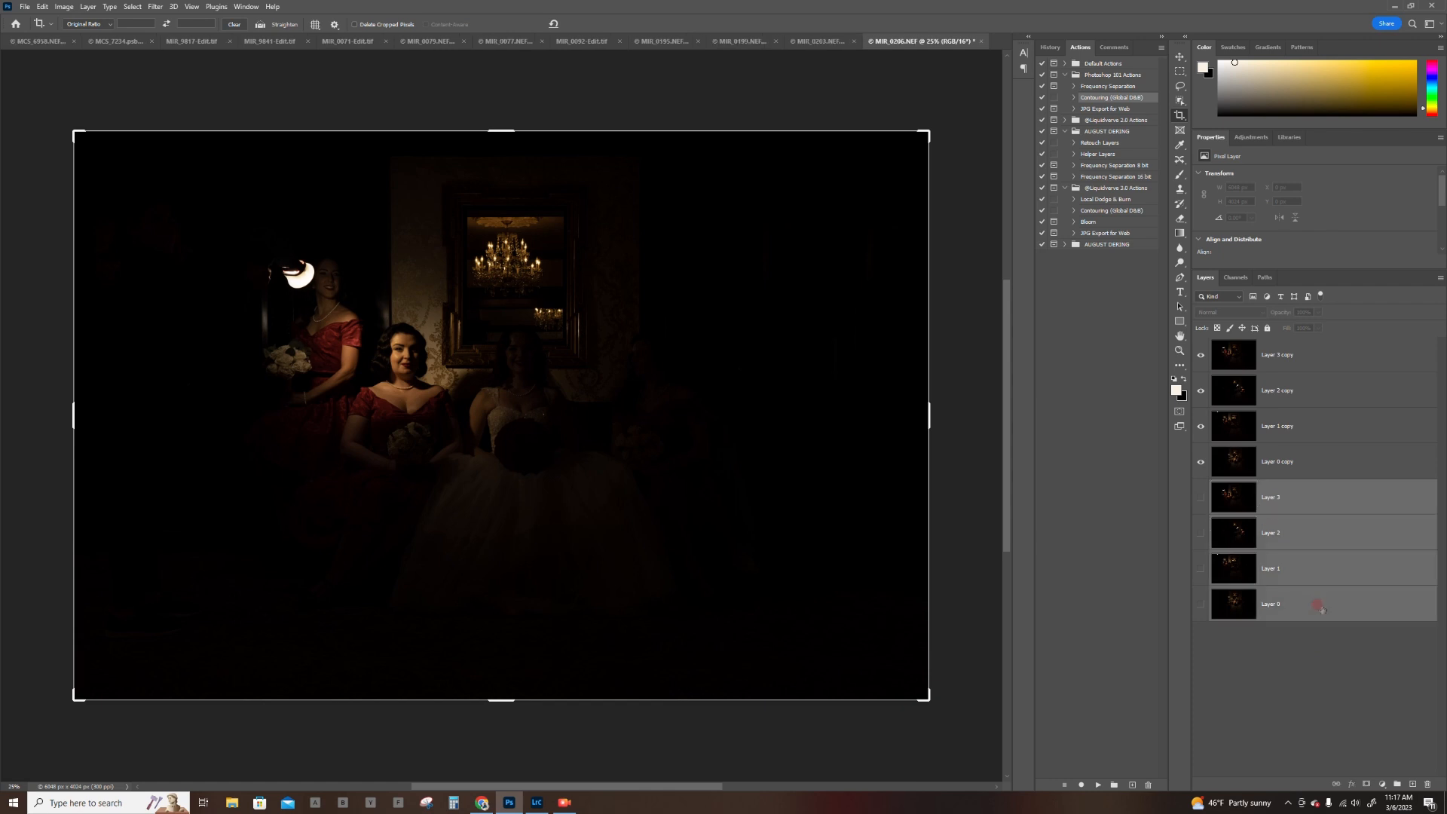
{"action": "key", "text": "ctrl+g"}
{"action": "double_click", "coordinate": [1241, 486]}
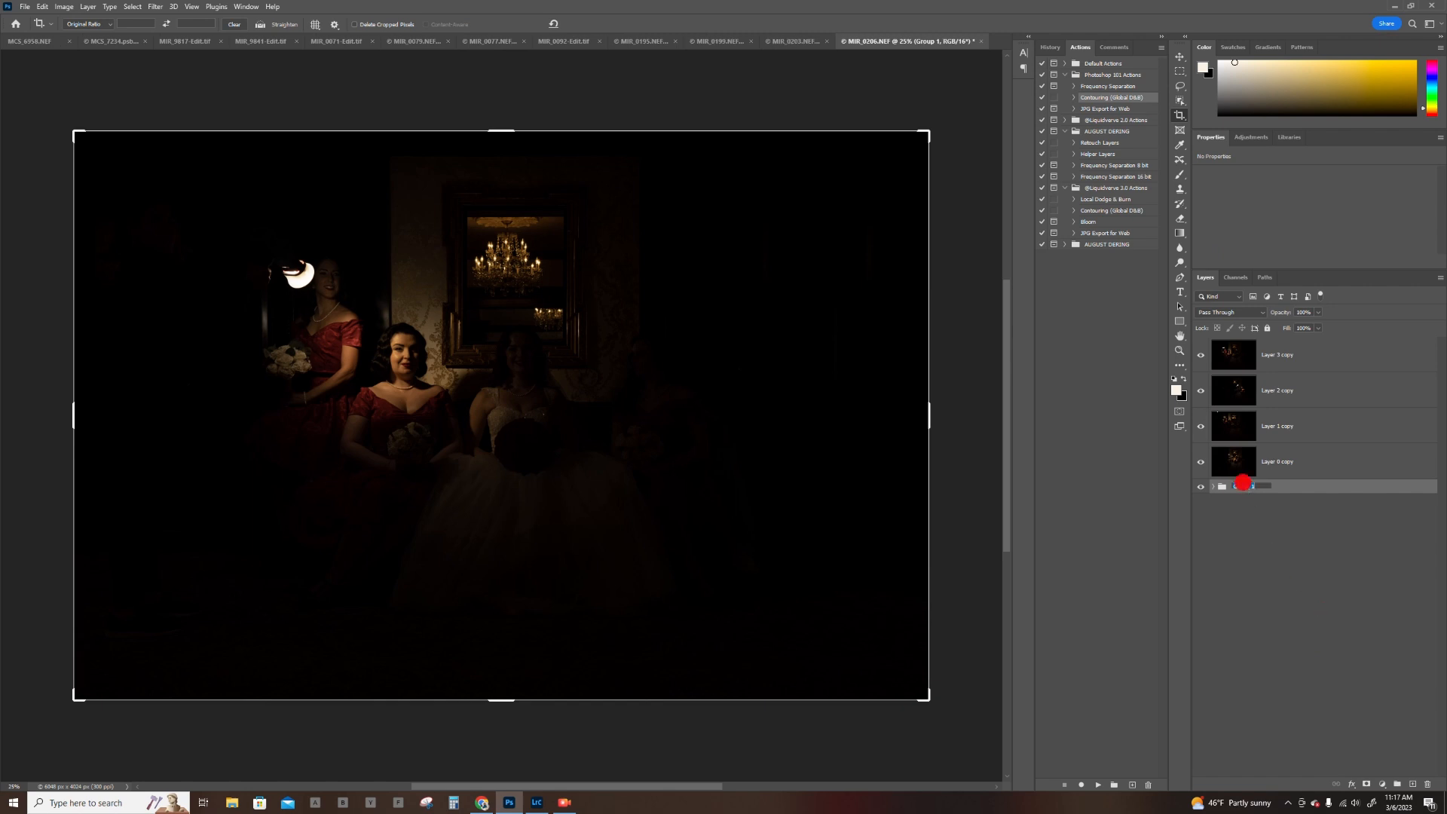
{"action": "type", "text": "originals"}
{"action": "key", "text": "Return"}
{"action": "left_click", "coordinate": [1201, 486]}
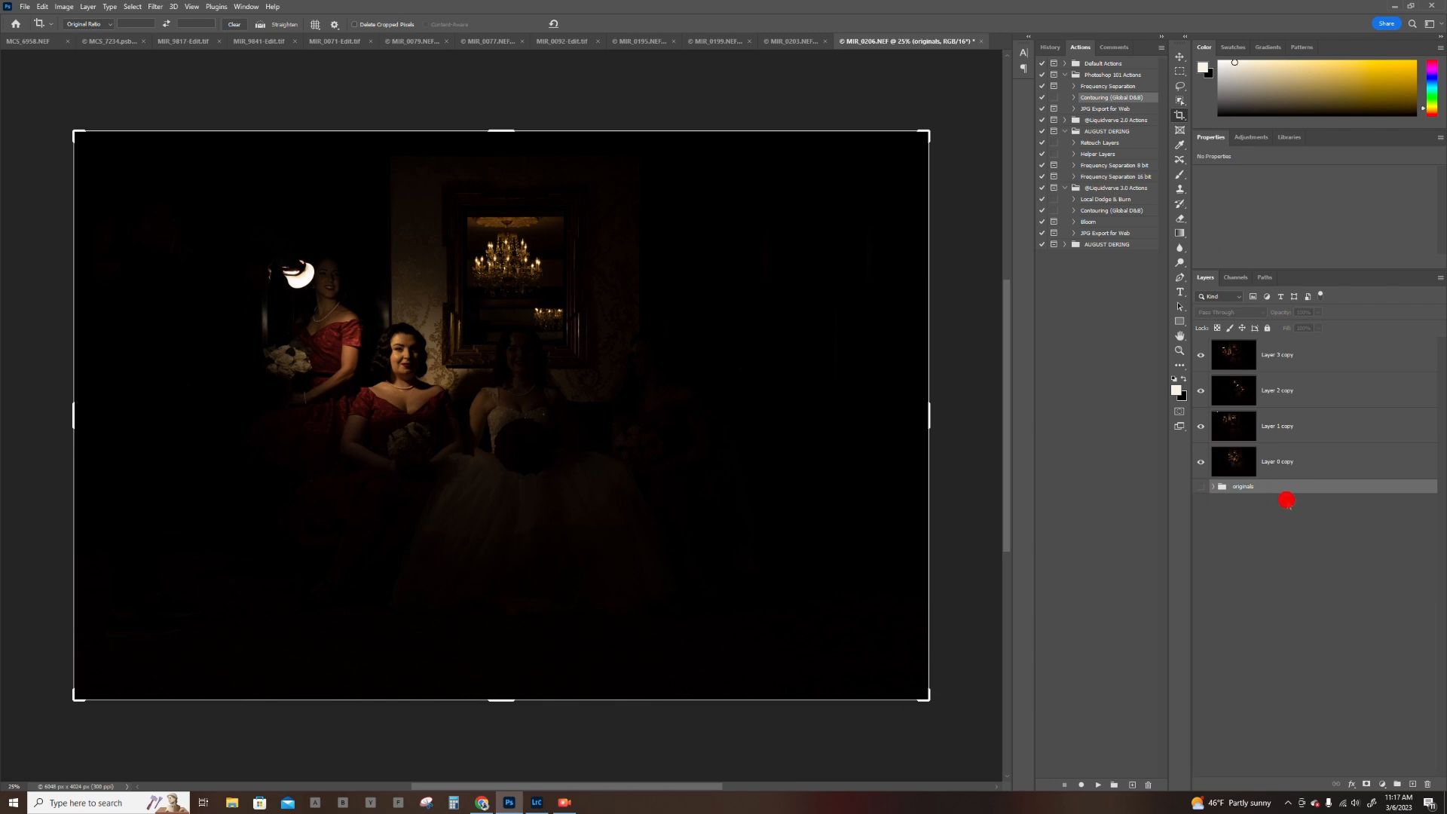
Auto-align the four copied layers, Layer 0 copy through Layer 3 copy
{"action": "left_click", "coordinate": [1314, 462]}
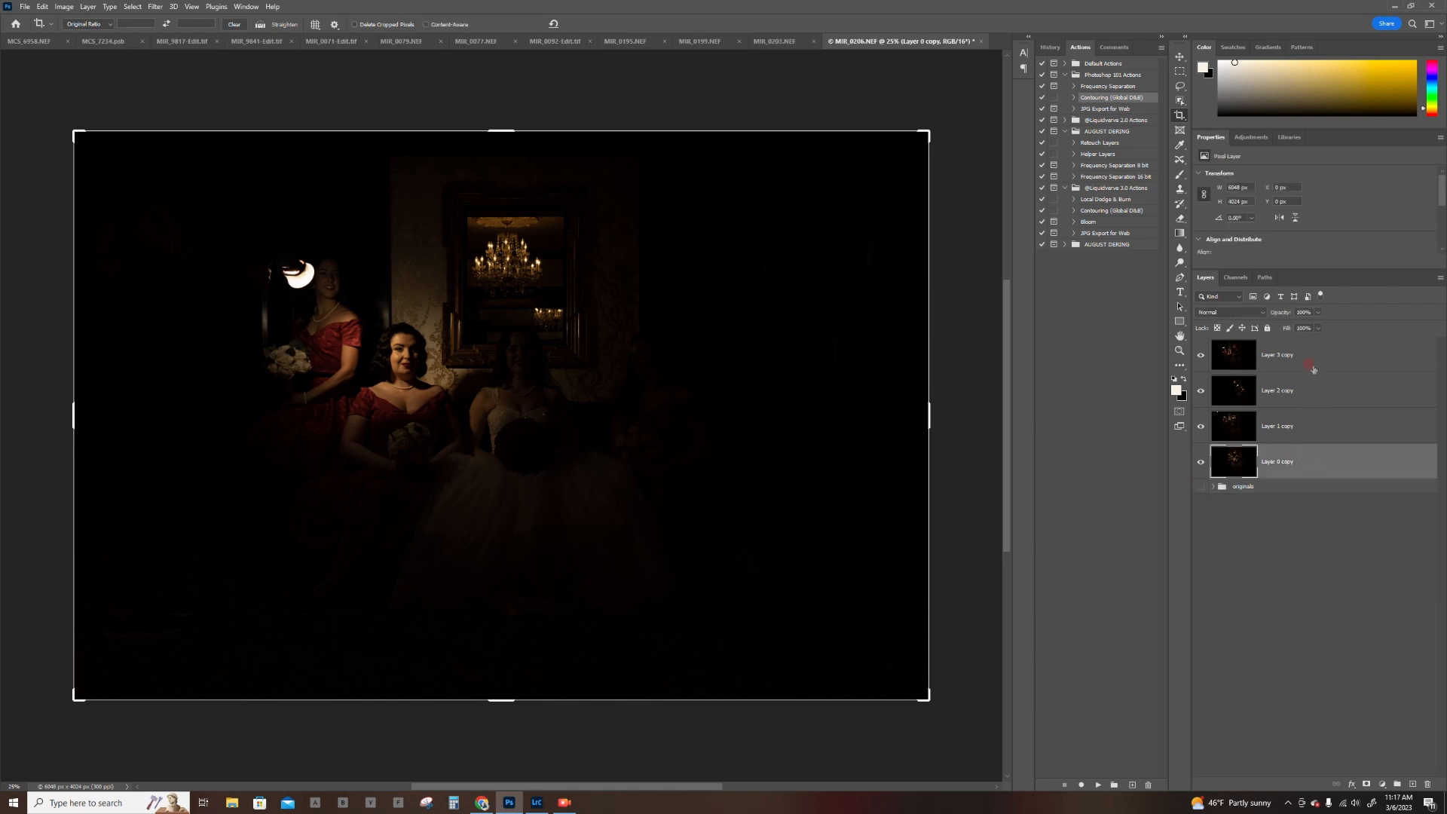
{"action": "left_click", "coordinate": [1313, 346], "text": "shift"}
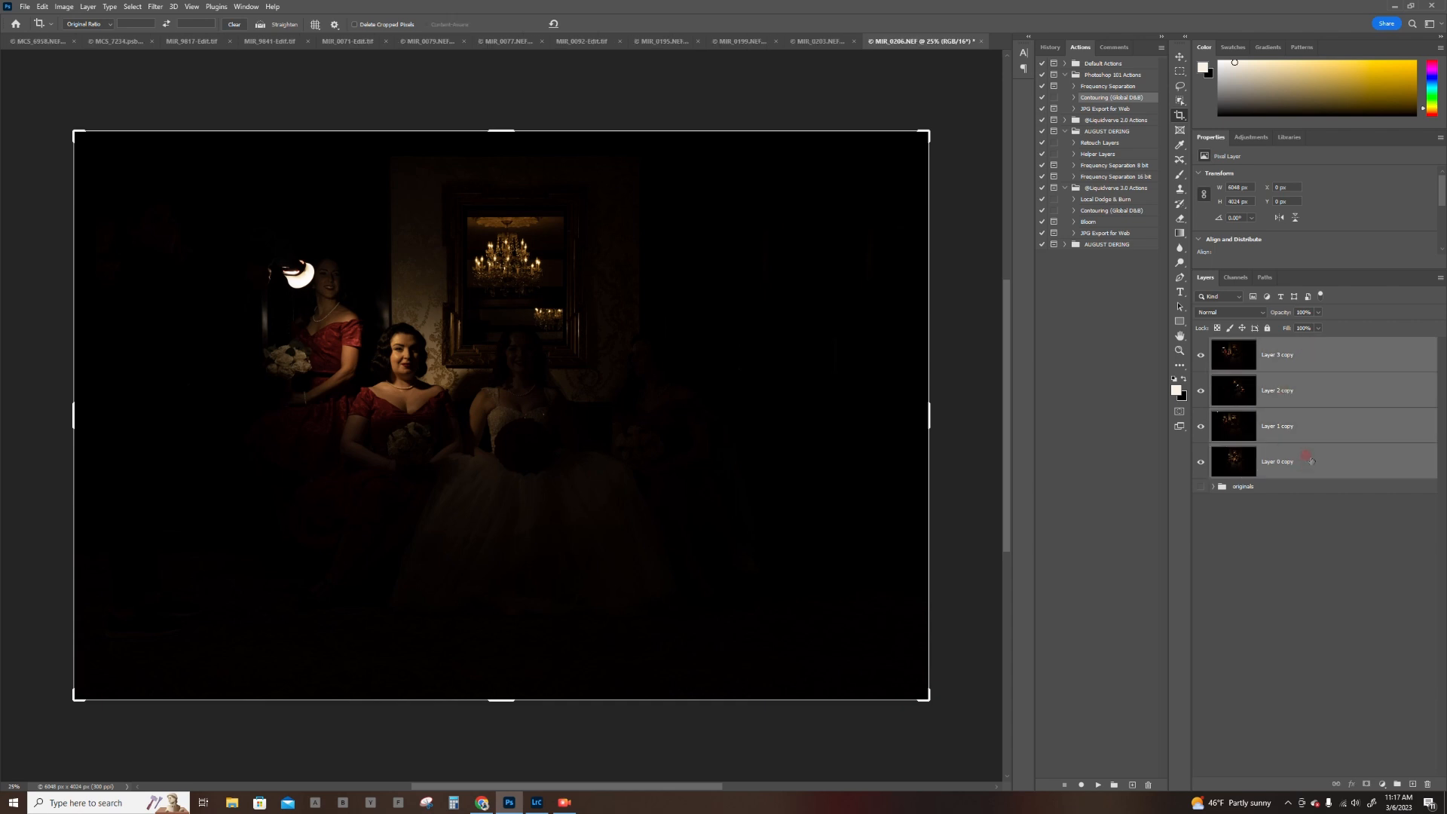
{"action": "left_click", "coordinate": [25, 6]}
{"action": "mouse_move", "coordinate": [43, 8]}
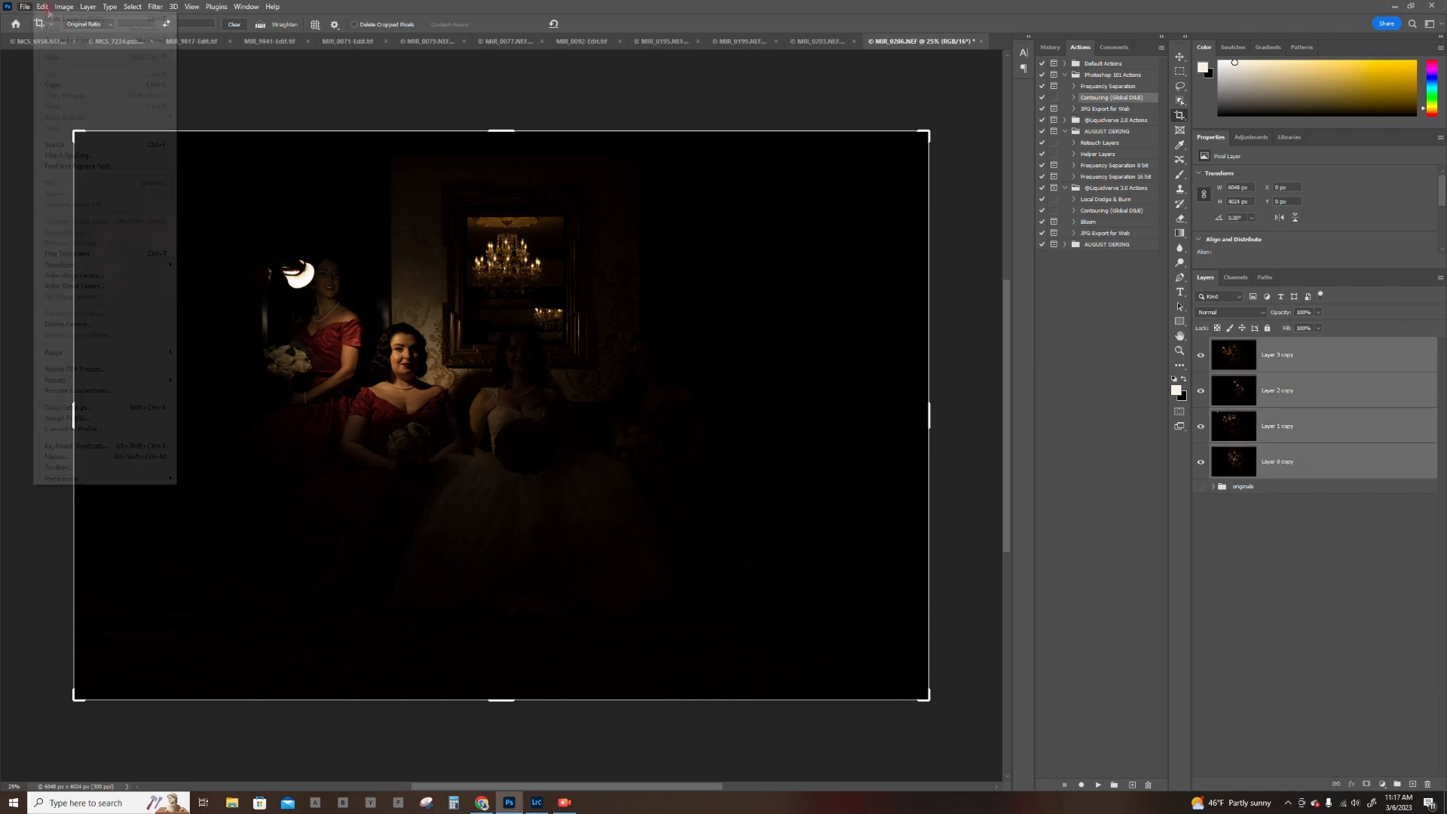
{"action": "left_click", "coordinate": [73, 275]}
{"action": "left_click", "coordinate": [850, 189]}
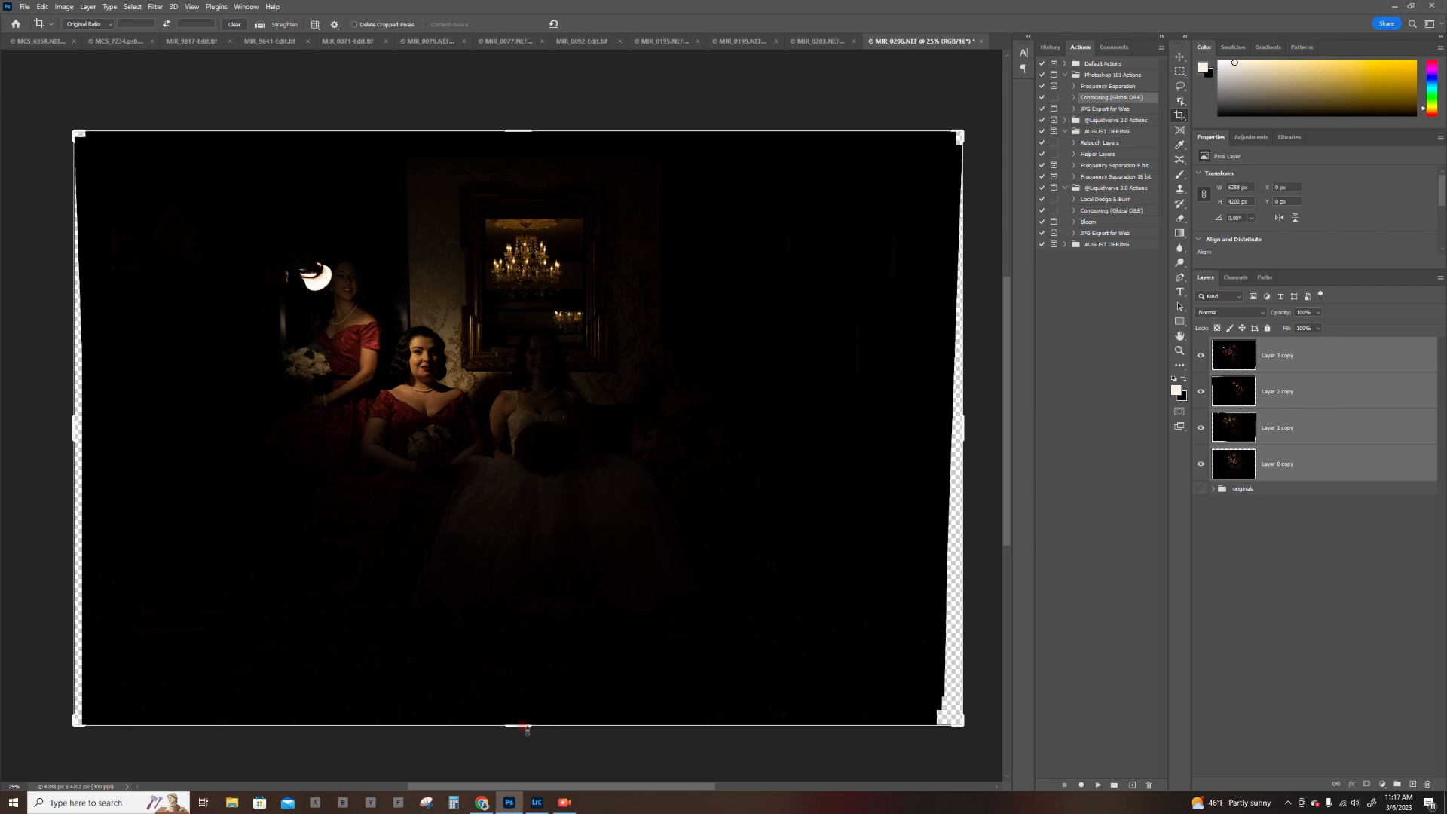
Crop the canvas at its original ratio to exclude the transparent edges around the aligned exposures
{"action": "left_click_drag", "start_coordinate": [519, 726], "coordinate": [523, 686]}
{"action": "left_click_drag", "start_coordinate": [545, 540], "coordinate": [549, 561]}
{"action": "left_click_drag", "start_coordinate": [548, 559], "coordinate": [540, 555]}
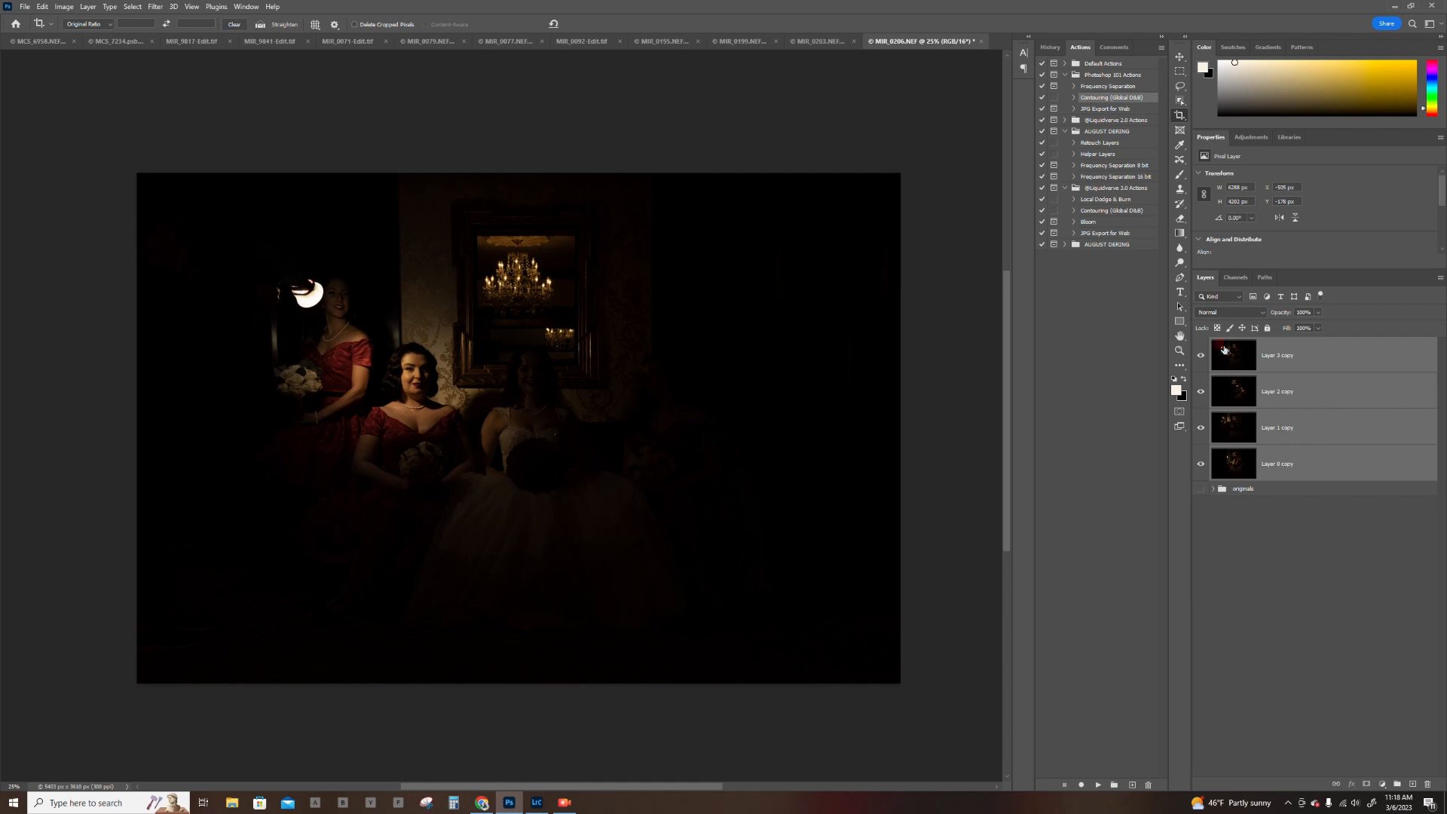
Compare the aligned exposures by hiding the upper three copies and revealing them one by one over Layer 0 copy
{"action": "left_click", "coordinate": [1319, 462]}
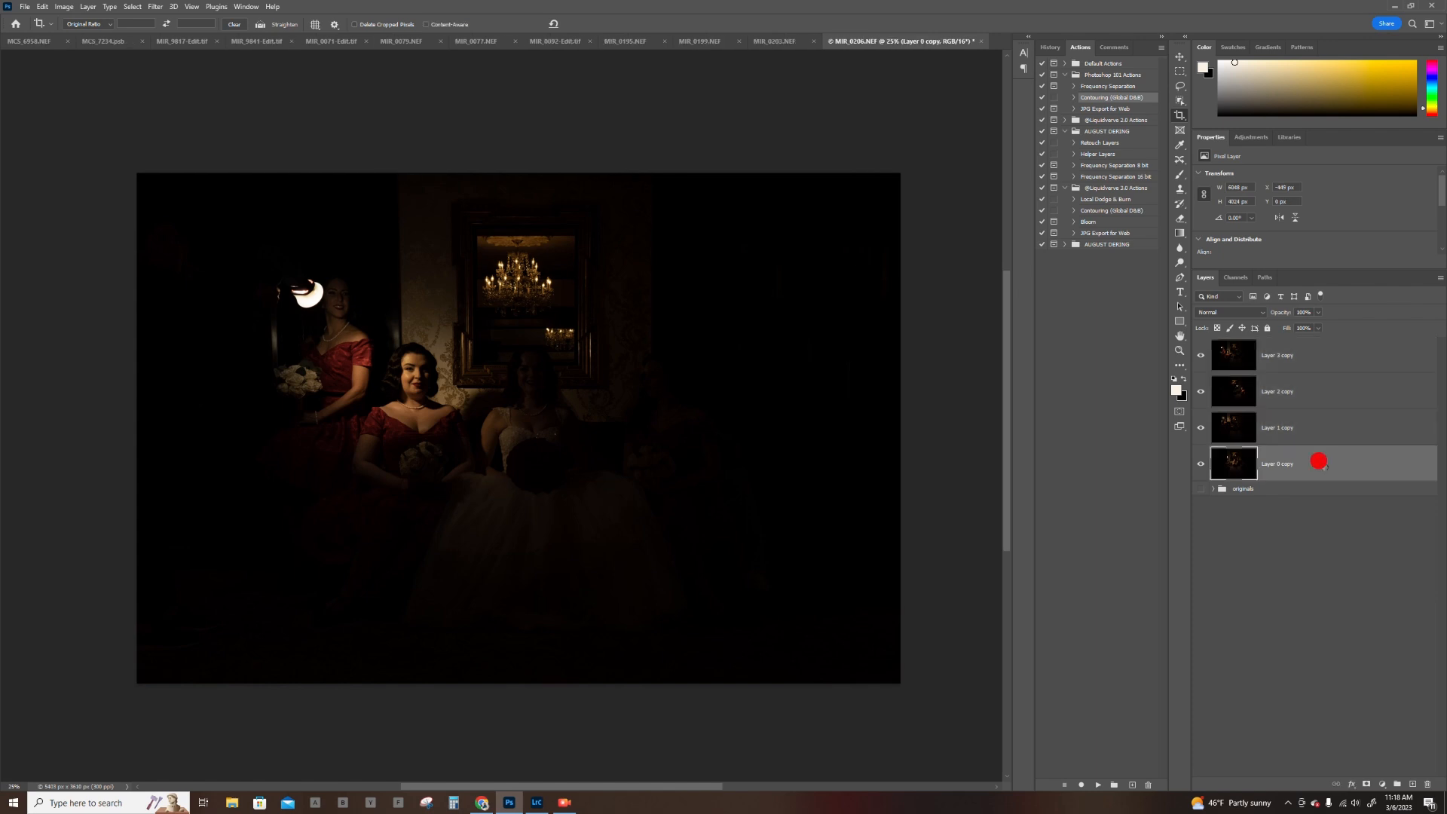
{"action": "left_click", "coordinate": [1324, 424]}
{"action": "left_click", "coordinate": [1321, 391]}
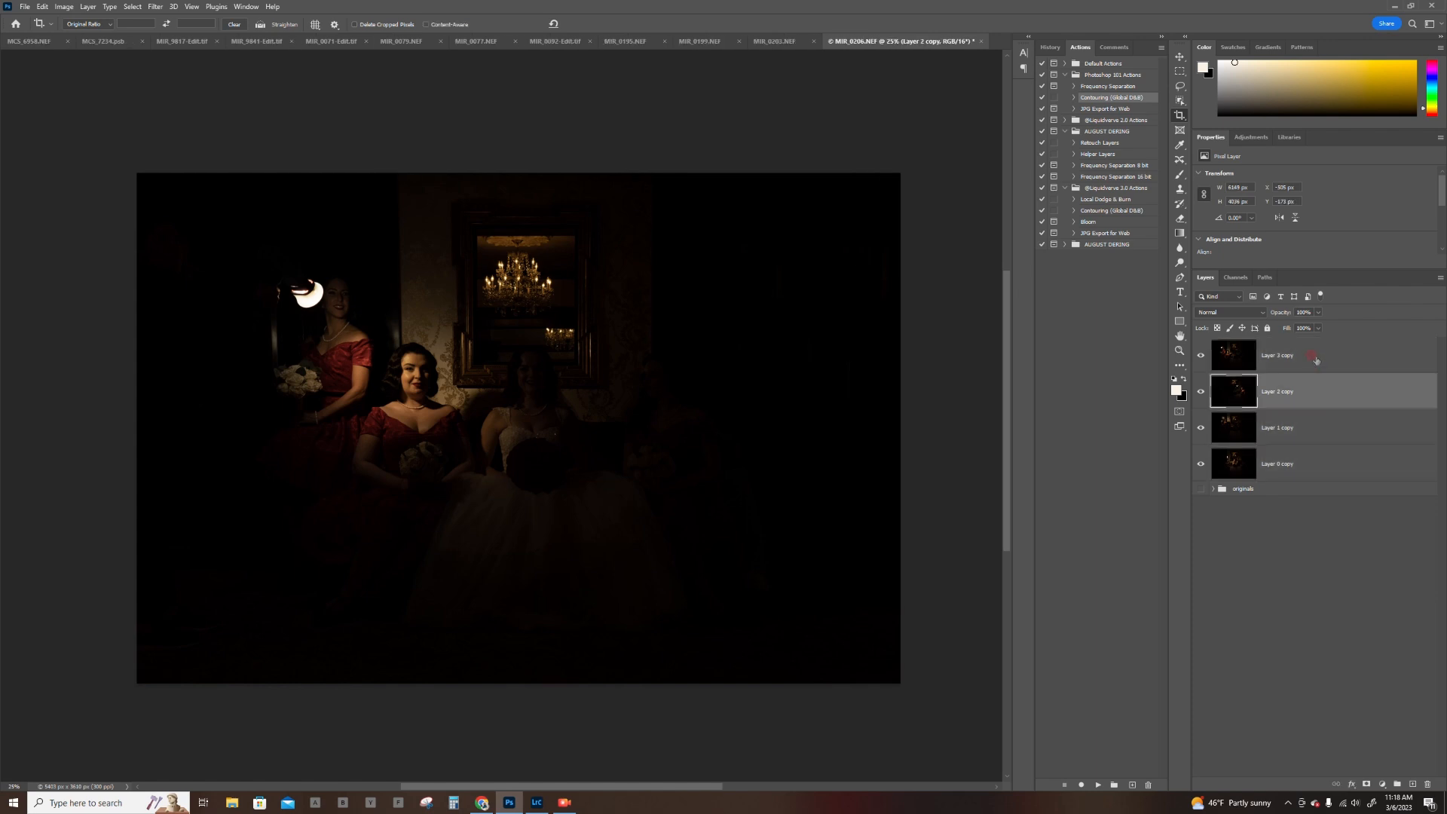
{"action": "left_click", "coordinate": [1311, 355]}
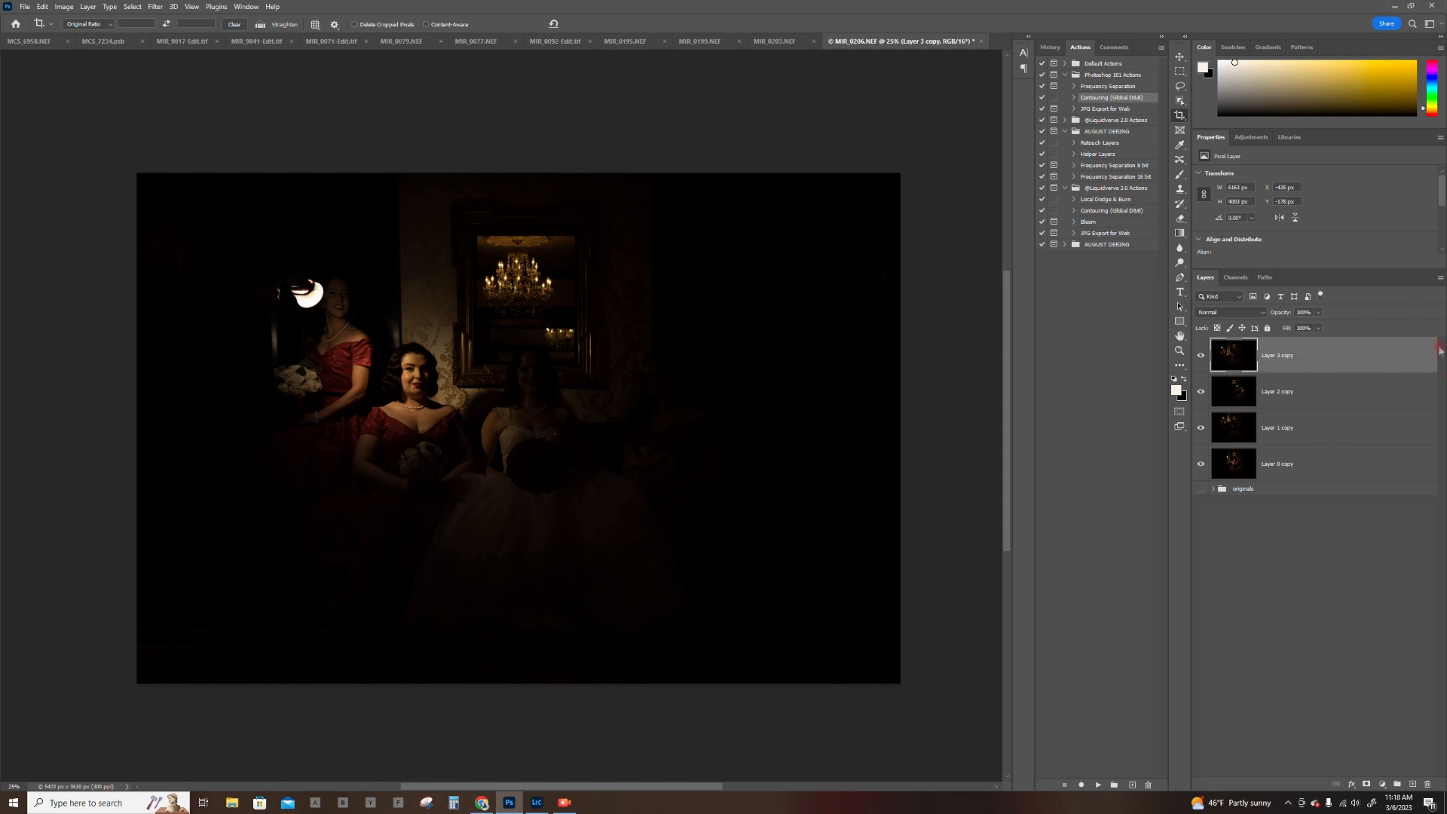
{"action": "left_click_drag", "start_coordinate": [1201, 359], "coordinate": [1283, 446]}
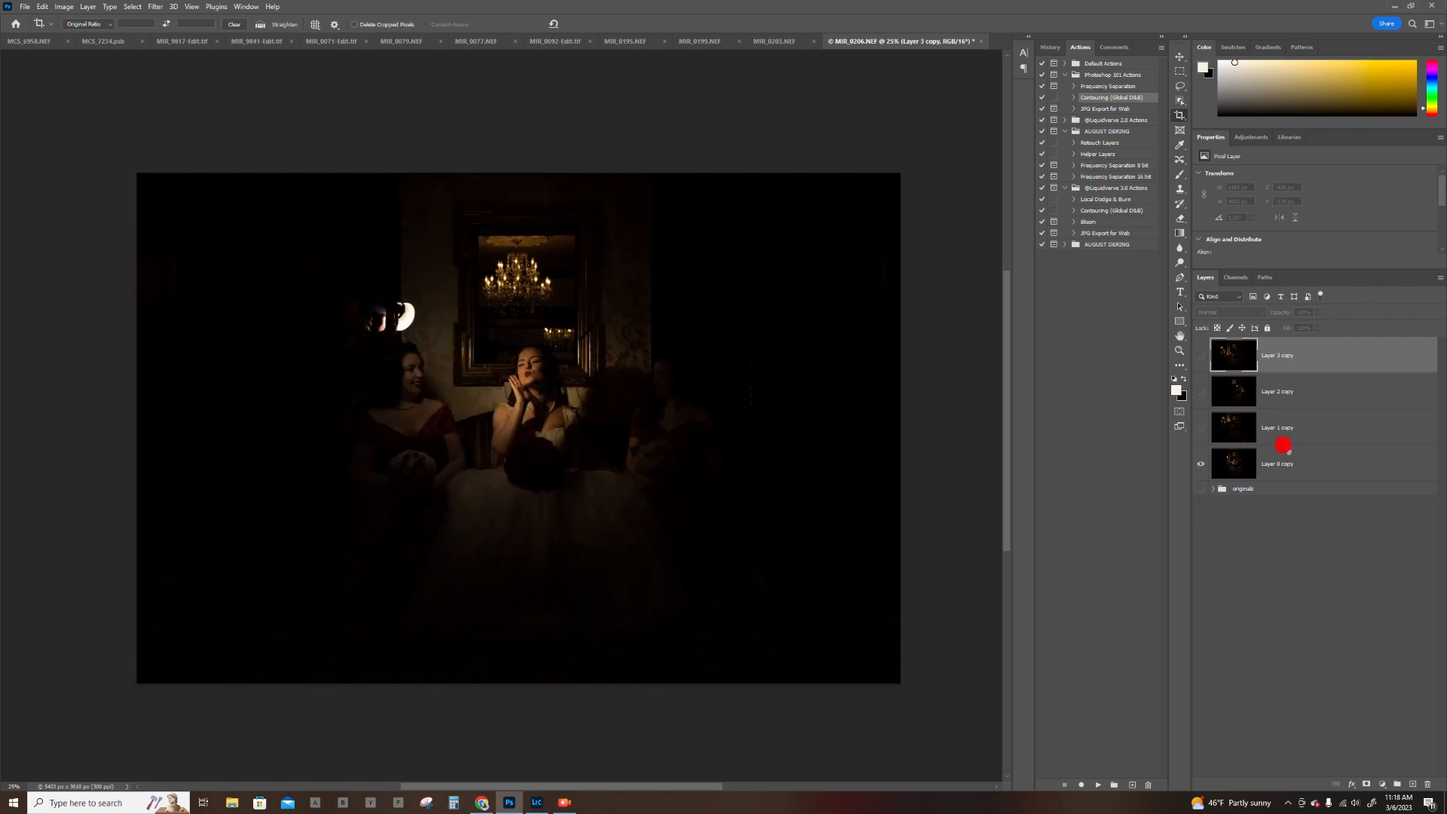
{"action": "left_click", "coordinate": [1285, 458]}
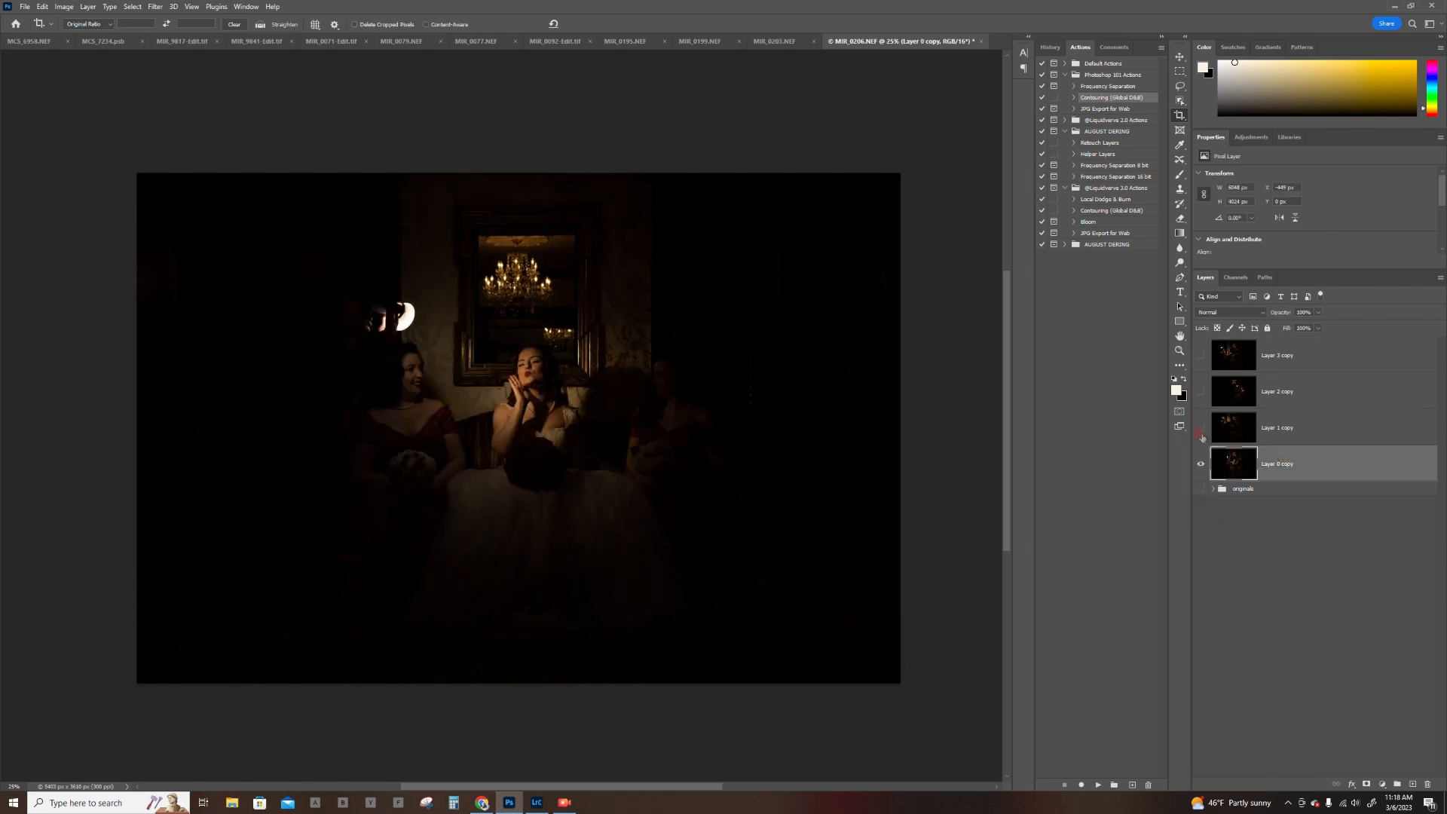
{"action": "left_click", "coordinate": [1200, 429]}
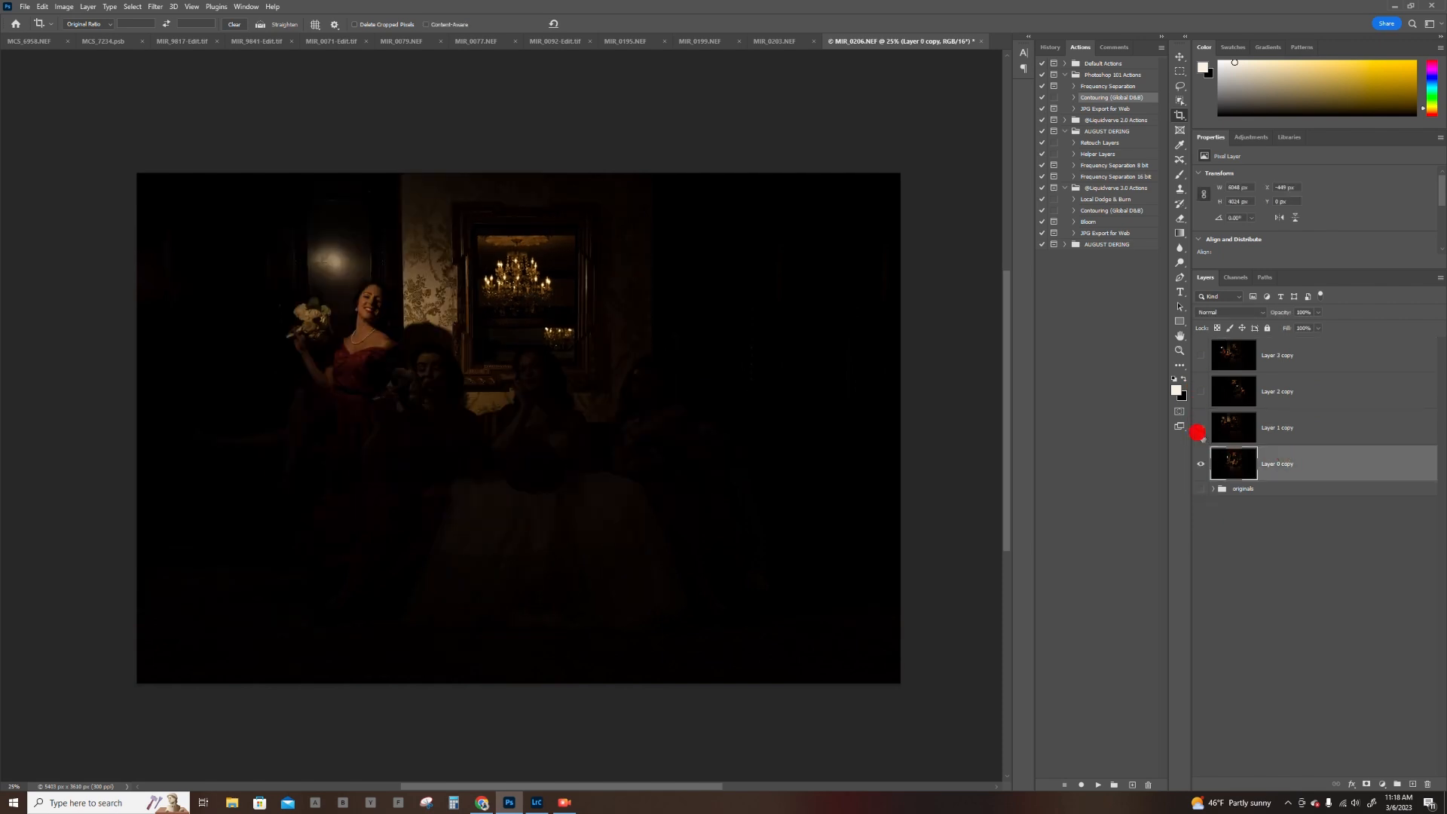
{"action": "left_click", "coordinate": [1201, 390]}
{"action": "left_click", "coordinate": [1200, 354]}
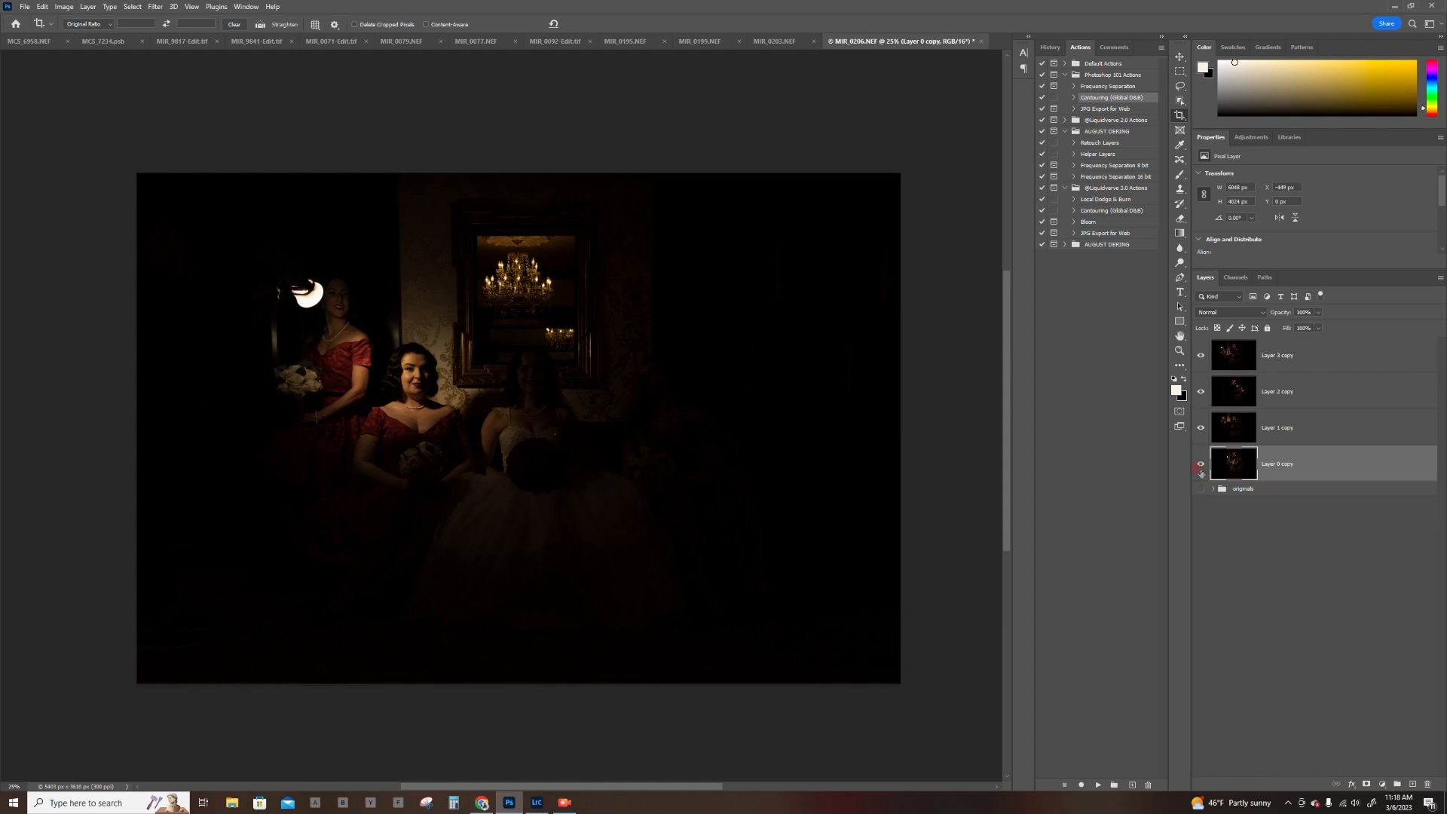
Hide Layer 1, 2 and 3 copies and move Layer 0 copy to the top of the layer stack
{"action": "left_click_drag", "start_coordinate": [1202, 348], "coordinate": [1202, 431]}
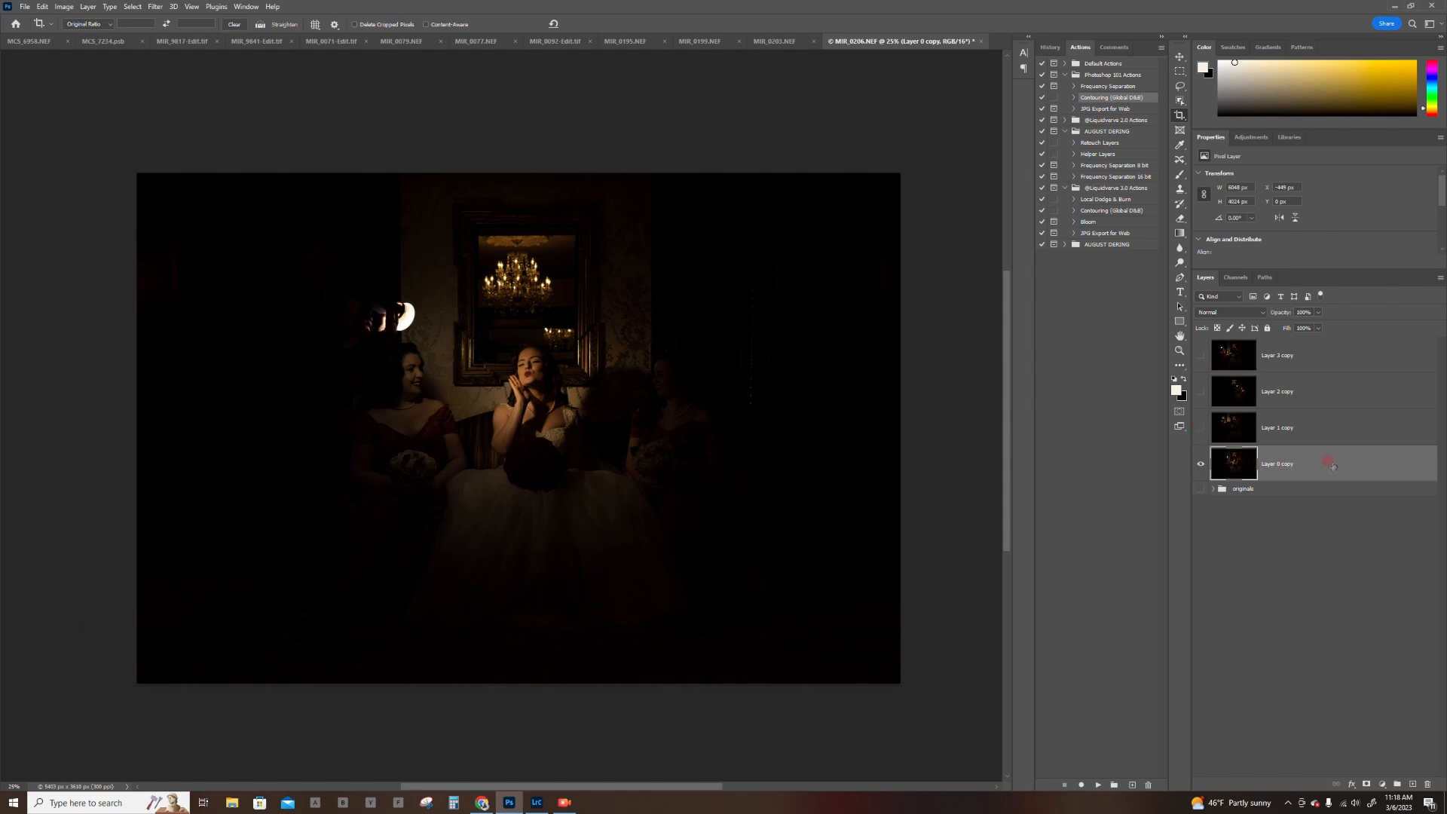
{"action": "left_click_drag", "start_coordinate": [1333, 466], "coordinate": [1331, 355]}
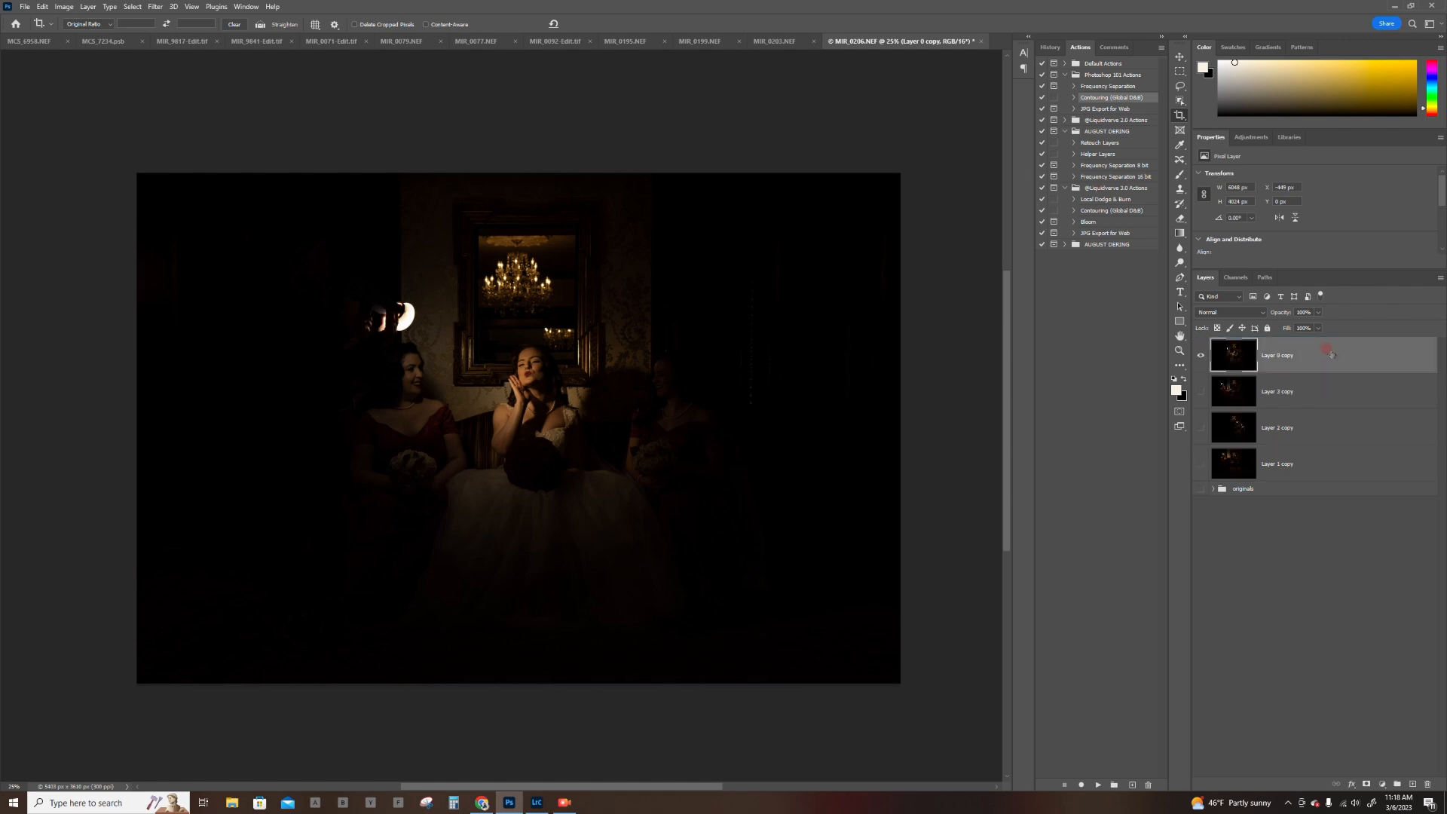
{"action": "left_click", "coordinate": [1315, 399]}
{"action": "left_click", "coordinate": [1200, 392]}
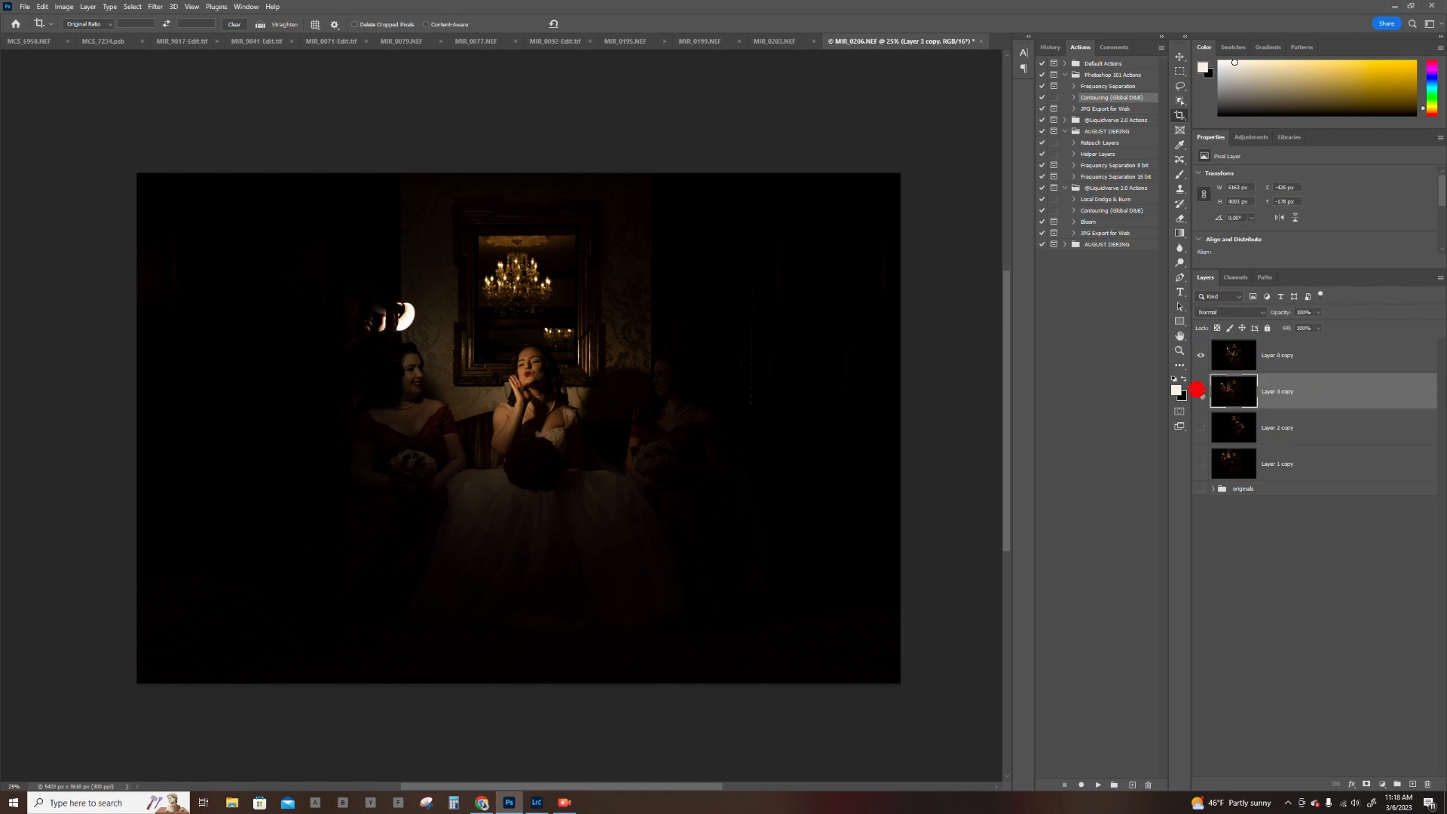
{"action": "left_click", "coordinate": [1200, 392]}
Add a white layer mask to Layer 0 copy and set up a Soft Round Pressure Opacity and Flow brush with about 22% flow
{"action": "left_click", "coordinate": [1296, 356]}
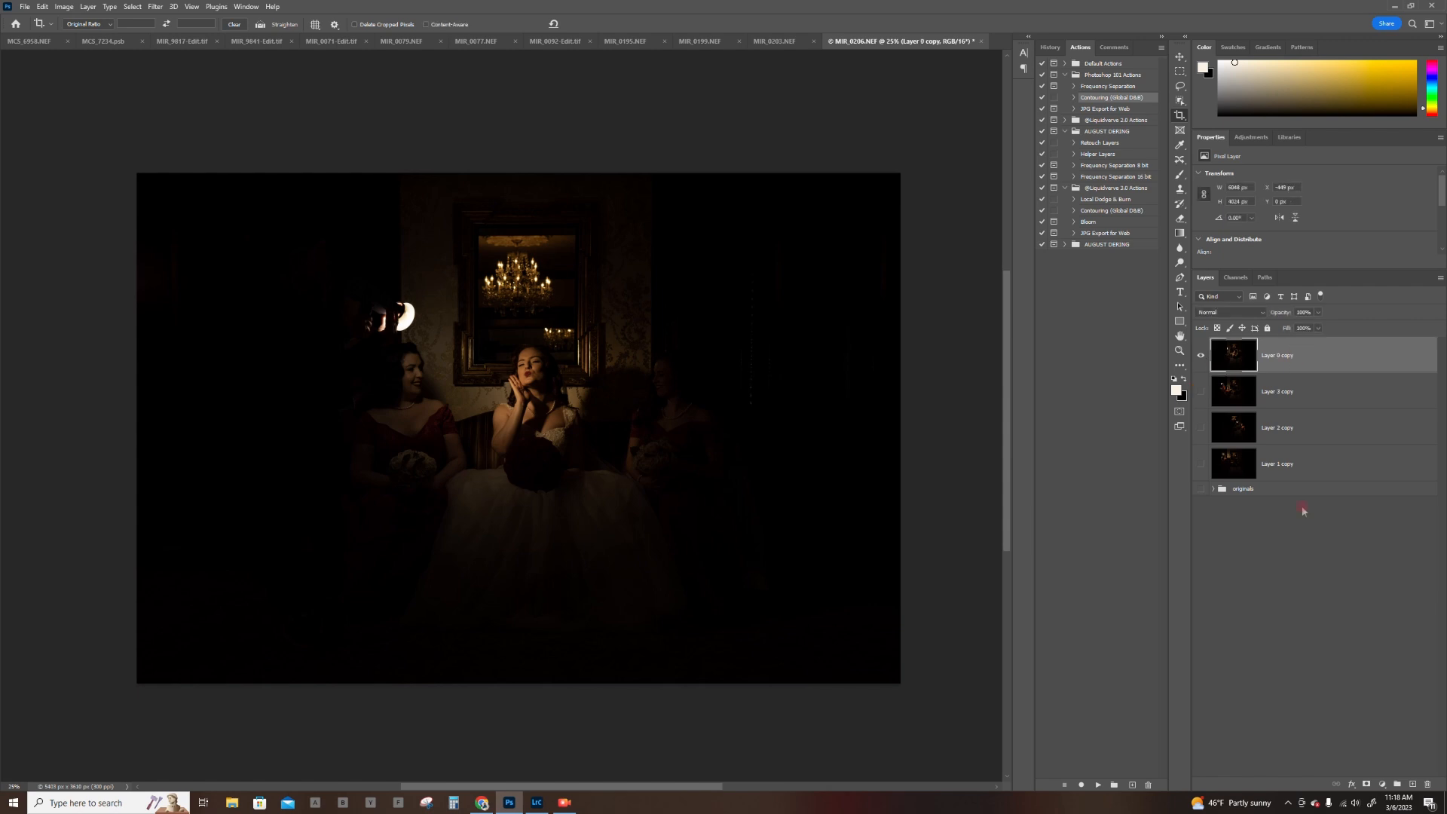
{"action": "left_click", "coordinate": [1366, 783]}
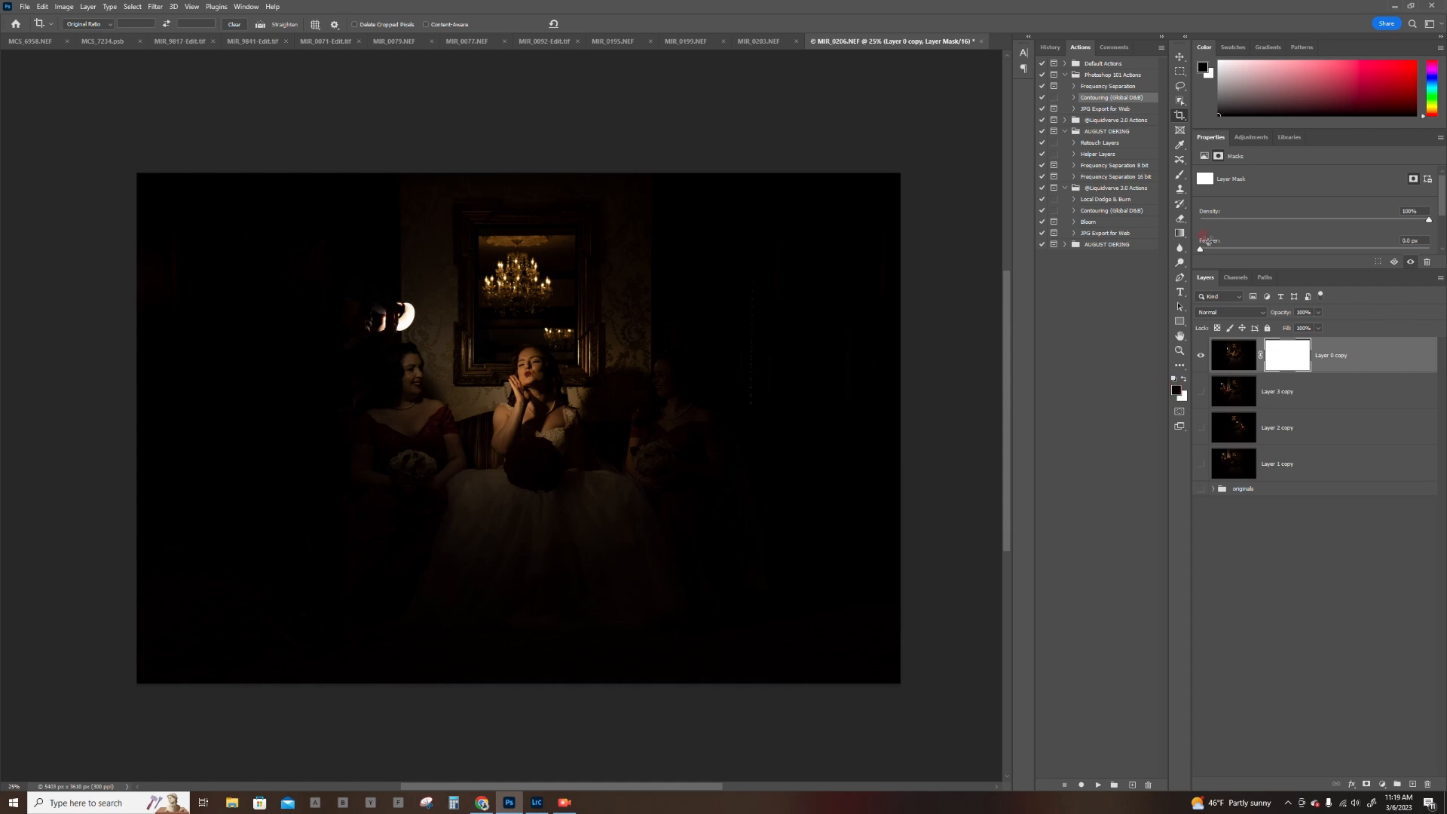
{"action": "left_click", "coordinate": [1180, 175]}
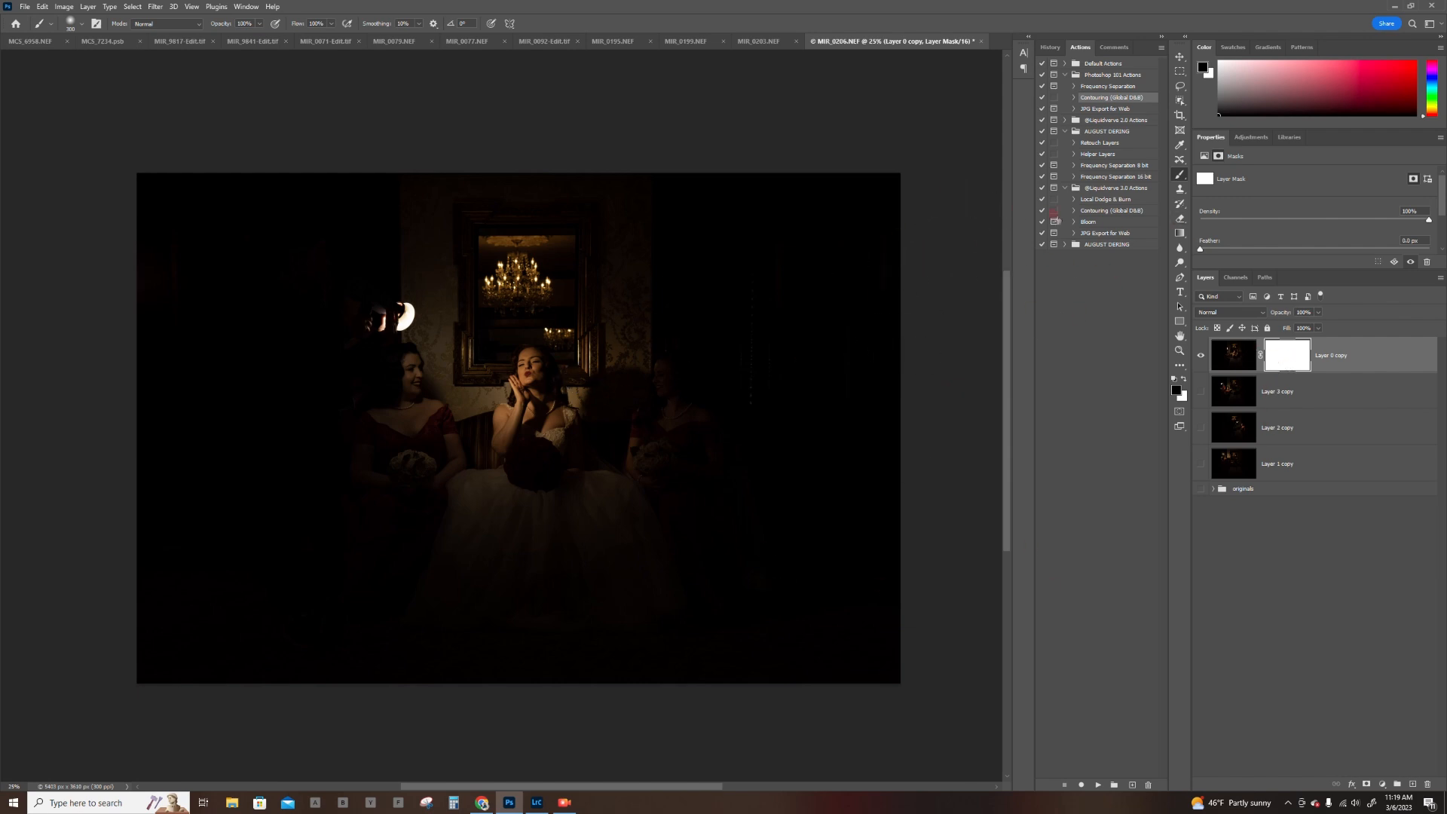
{"action": "left_click", "coordinate": [81, 28]}
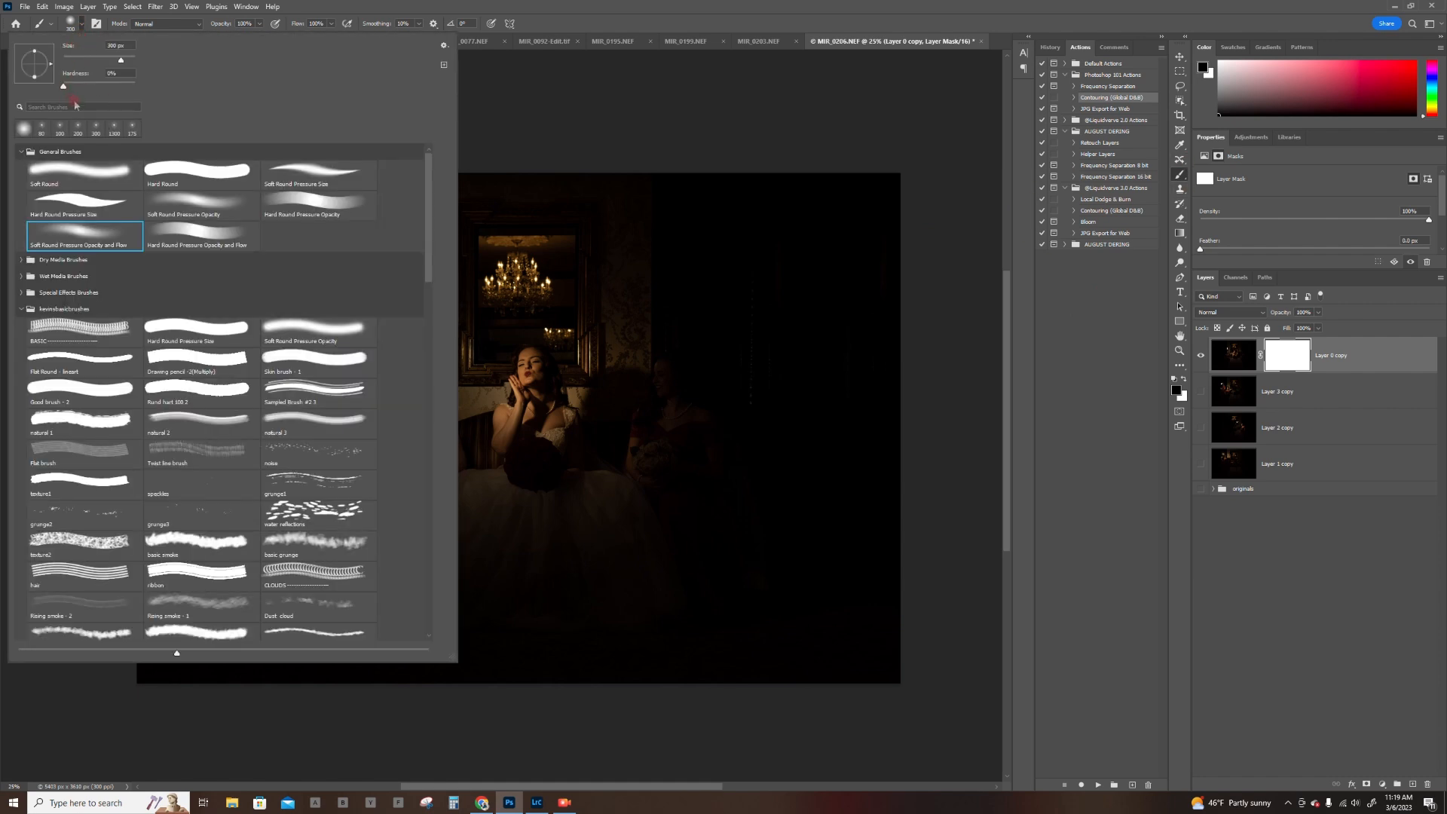
{"action": "left_click", "coordinate": [93, 228]}
{"action": "left_click", "coordinate": [20, 309]}
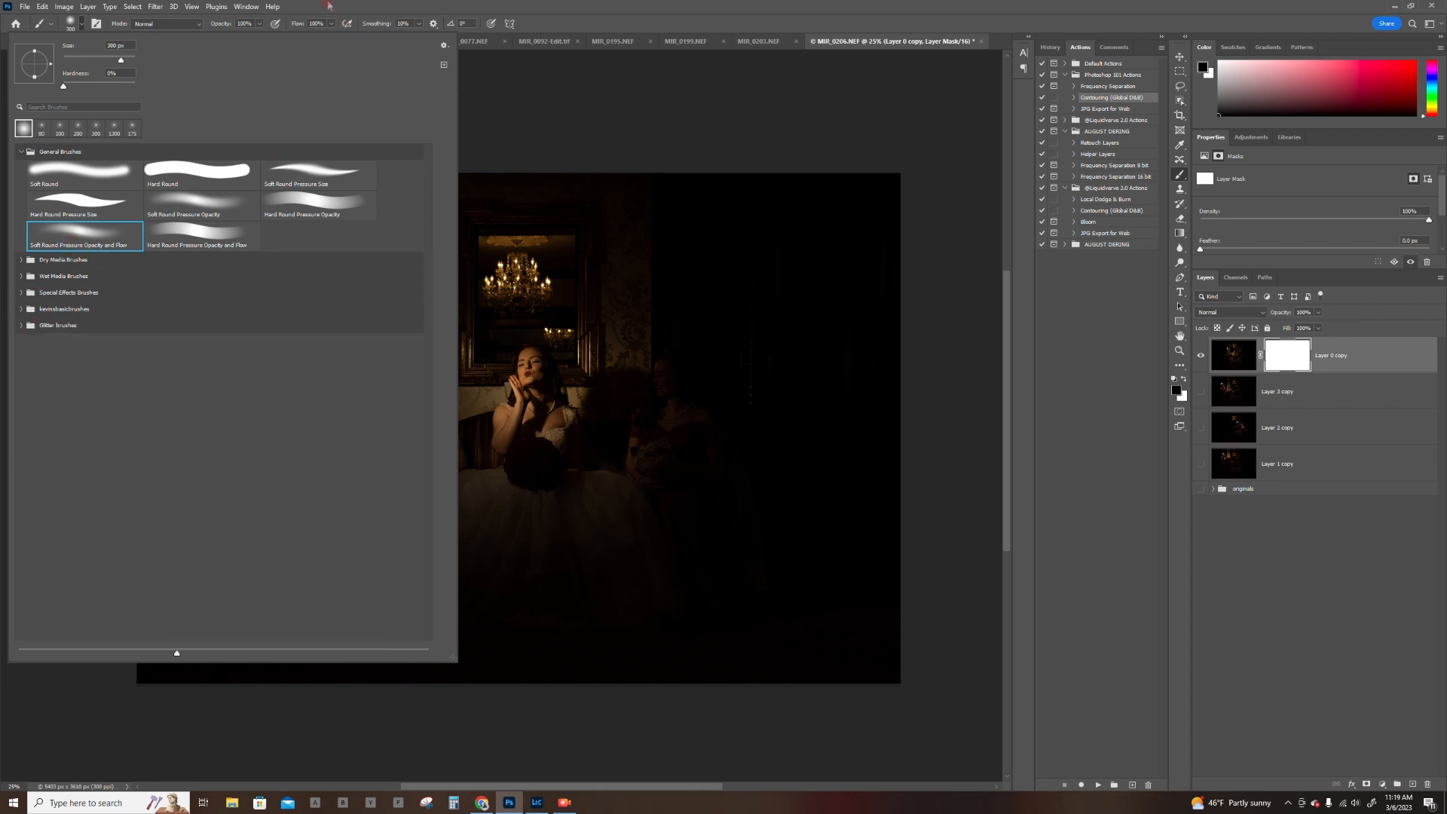
{"action": "mouse_move", "coordinate": [329, 23]}
{"action": "left_mouse_down"}
{"action": "mouse_move", "coordinate": [317, 43]}
{"action": "mouse_move", "coordinate": [291, 38]}
{"action": "left_mouse_up"}
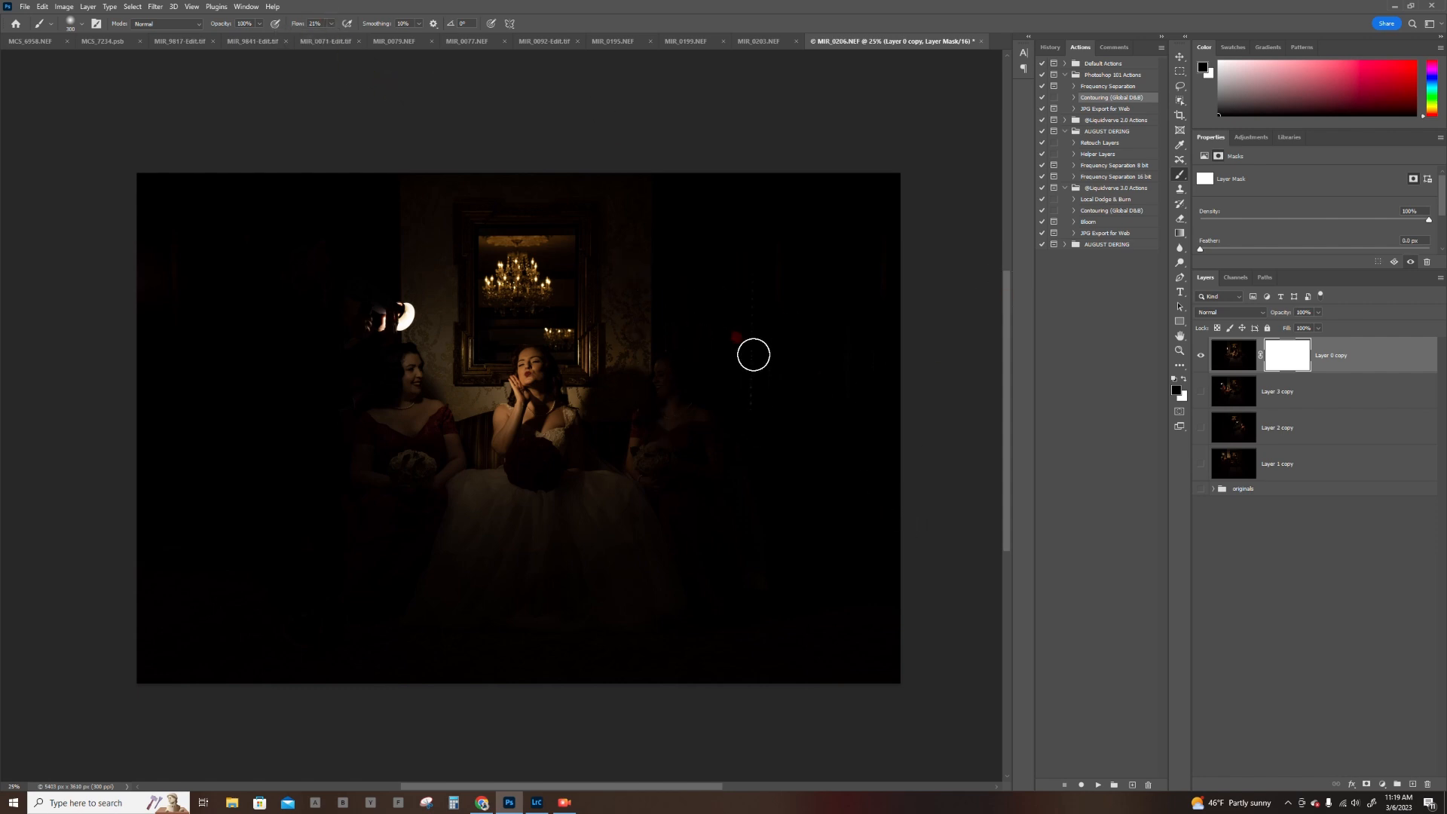
Show Layer 3 copy and paint black on Layer 0 copy's mask over the seated bridesmaid beside the bride, raising the brush flow to 46%
{"action": "left_click", "coordinate": [1200, 391], "text": "alt"}
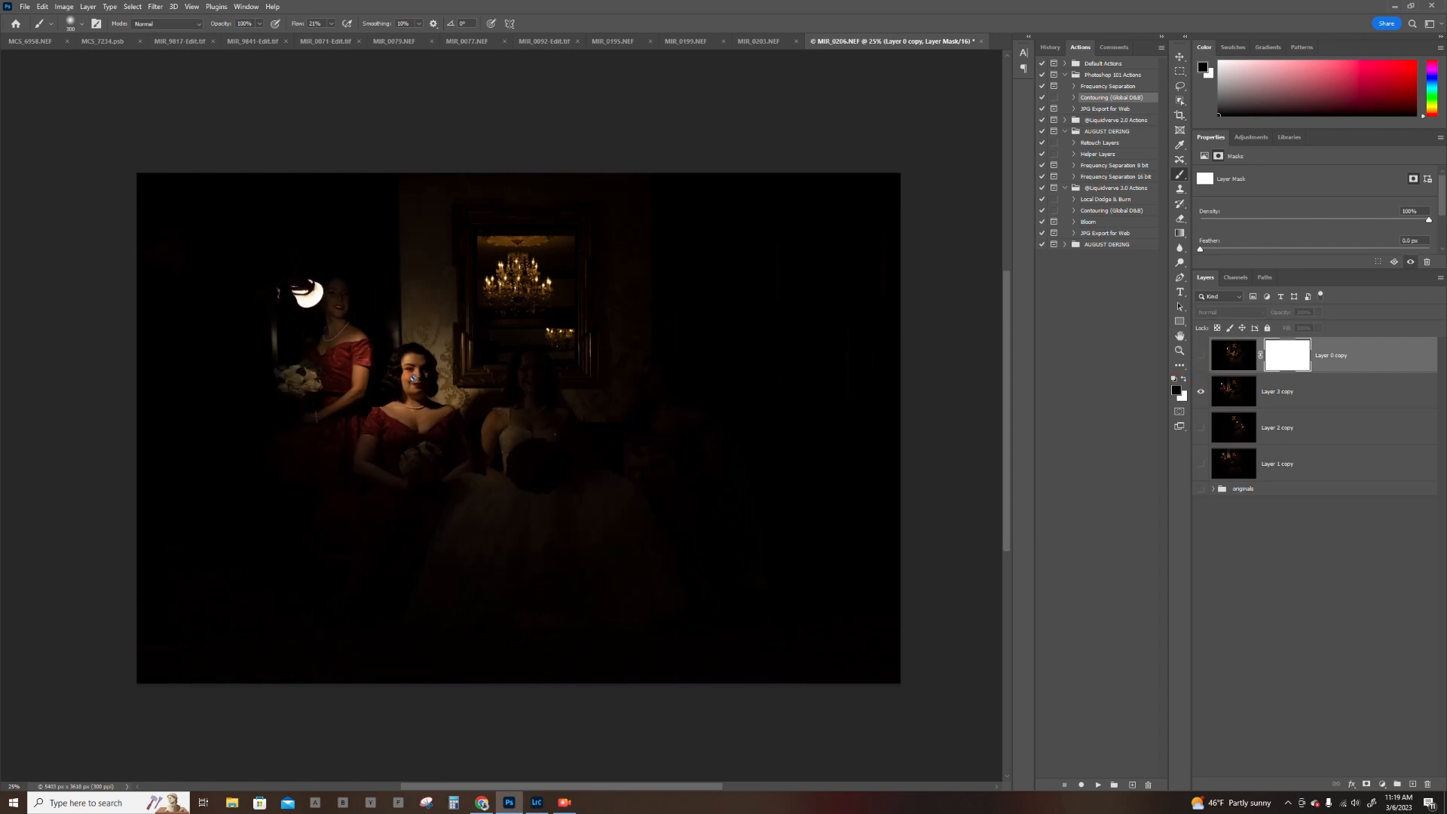
{"action": "left_click", "coordinate": [1200, 355]}
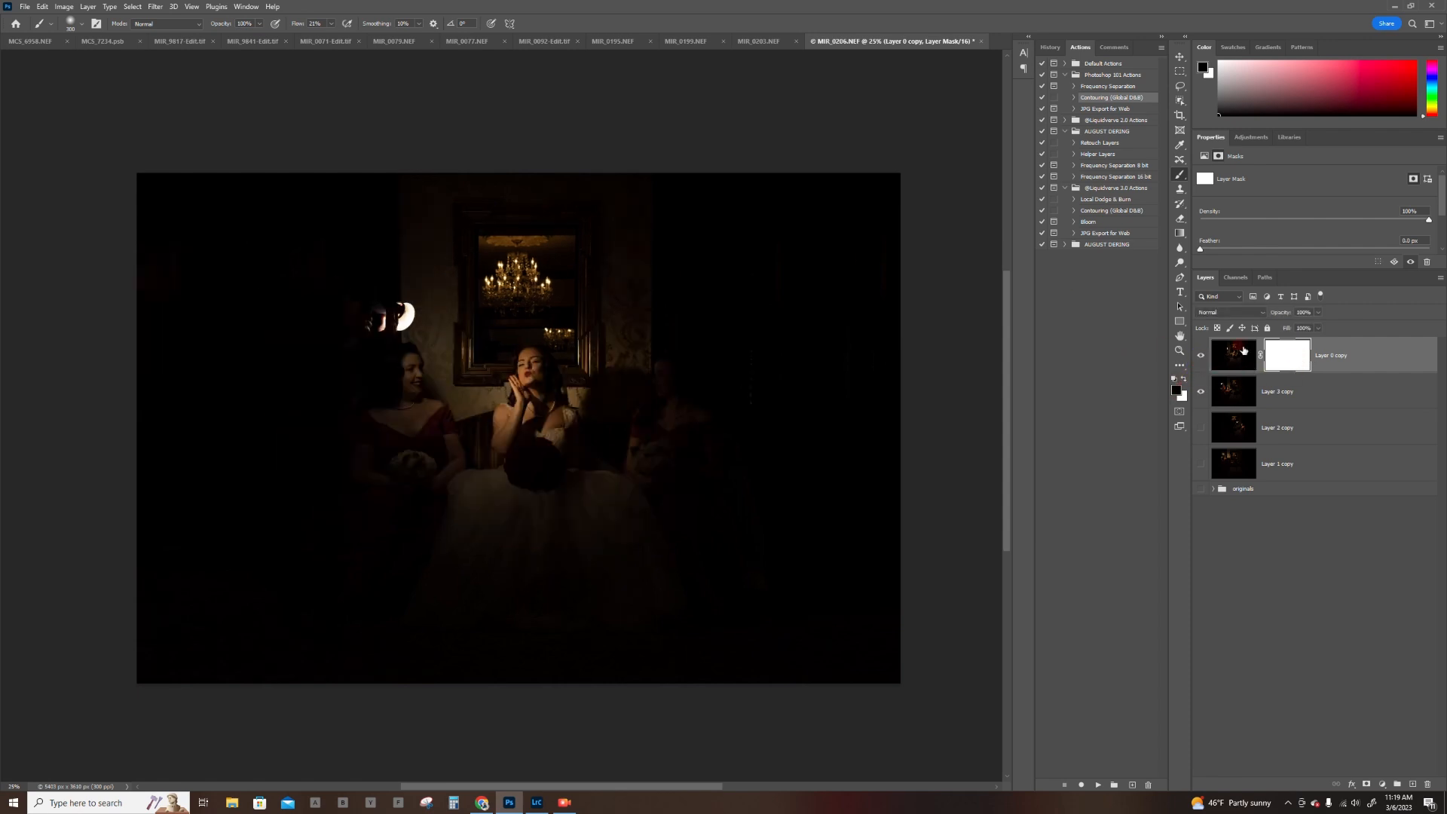
{"action": "mouse_move", "coordinate": [419, 369]}
{"action": "left_mouse_down"}
{"action": "mouse_move", "coordinate": [419, 413]}
{"action": "mouse_move", "coordinate": [440, 375]}
{"action": "mouse_move", "coordinate": [395, 366]}
{"action": "mouse_move", "coordinate": [392, 412]}
{"action": "mouse_move", "coordinate": [425, 431]}
{"action": "mouse_move", "coordinate": [385, 416]}
{"action": "mouse_move", "coordinate": [365, 472]}
{"action": "mouse_move", "coordinate": [434, 457]}
{"action": "mouse_move", "coordinate": [439, 411]}
{"action": "mouse_move", "coordinate": [425, 438]}
{"action": "mouse_move", "coordinate": [447, 459]}
{"action": "mouse_move", "coordinate": [454, 446]}
{"action": "mouse_move", "coordinate": [414, 354]}
{"action": "mouse_move", "coordinate": [362, 526]}
{"action": "mouse_move", "coordinate": [407, 535]}
{"action": "mouse_move", "coordinate": [423, 485]}
{"action": "mouse_move", "coordinate": [404, 510]}
{"action": "left_mouse_up"}
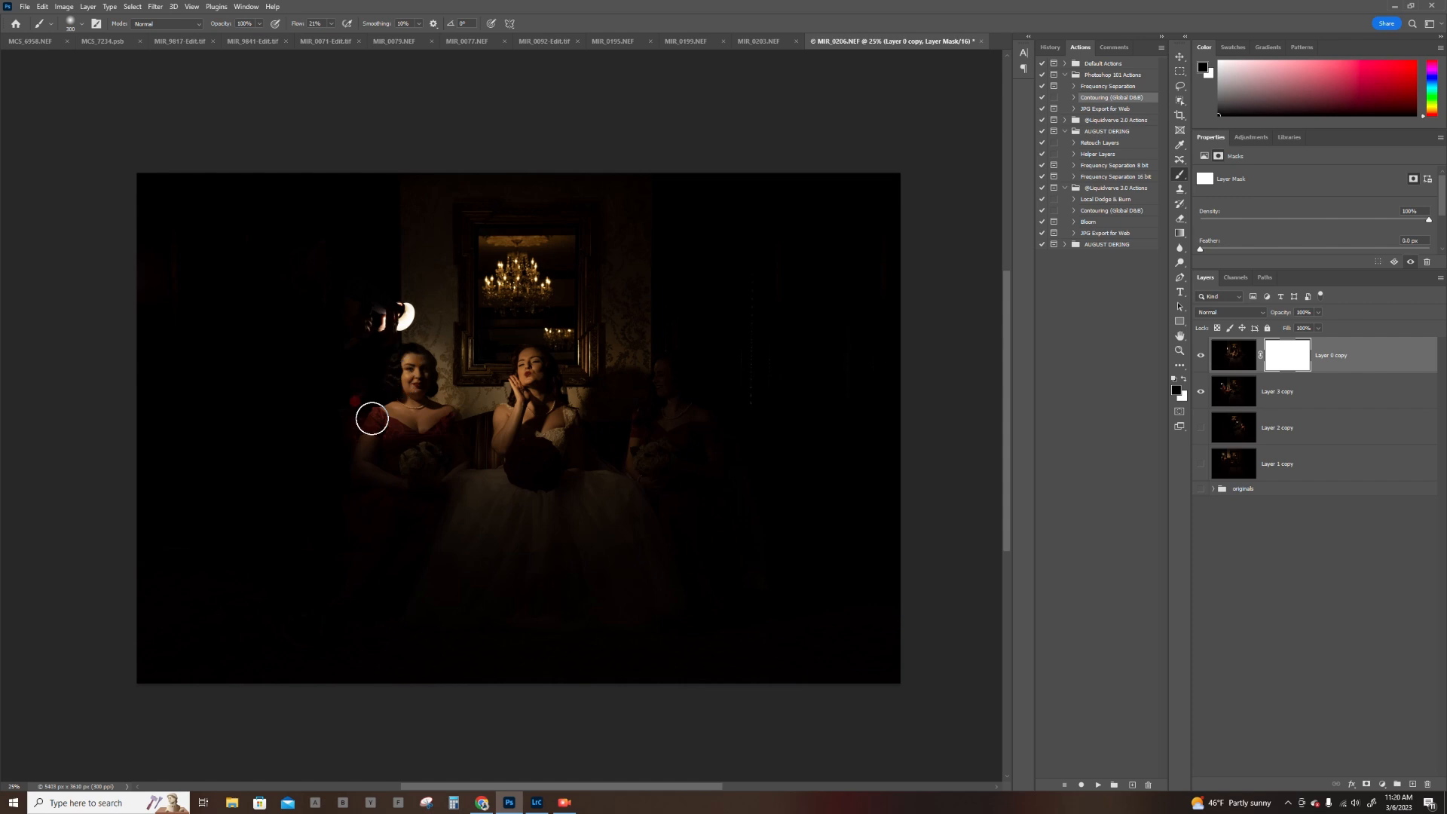
{"action": "mouse_move", "coordinate": [391, 362]}
{"action": "left_mouse_down"}
{"action": "mouse_move", "coordinate": [417, 300]}
{"action": "mouse_move", "coordinate": [348, 329]}
{"action": "mouse_move", "coordinate": [406, 314]}
{"action": "mouse_move", "coordinate": [361, 346]}
{"action": "mouse_move", "coordinate": [409, 318]}
{"action": "mouse_move", "coordinate": [377, 361]}
{"action": "mouse_move", "coordinate": [420, 294]}
{"action": "mouse_move", "coordinate": [399, 356]}
{"action": "mouse_move", "coordinate": [386, 329]}
{"action": "mouse_move", "coordinate": [403, 310]}
{"action": "mouse_move", "coordinate": [424, 371]}
{"action": "mouse_move", "coordinate": [395, 440]}
{"action": "left_mouse_up"}
{"action": "key", "text": "shift+4"}
{"action": "key", "text": "shift+6"}
{"action": "mouse_move", "coordinate": [407, 497]}
{"action": "left_mouse_down"}
{"action": "mouse_move", "coordinate": [389, 453]}
{"action": "mouse_move", "coordinate": [365, 439]}
{"action": "mouse_move", "coordinate": [368, 538]}
{"action": "mouse_move", "coordinate": [497, 527]}
{"action": "left_mouse_up"}
Refine Layer 0 copy's mask with white strokes near the seated bridesmaid's face and black strokes along her side and the floor below
{"action": "left_click", "coordinate": [1184, 379]}
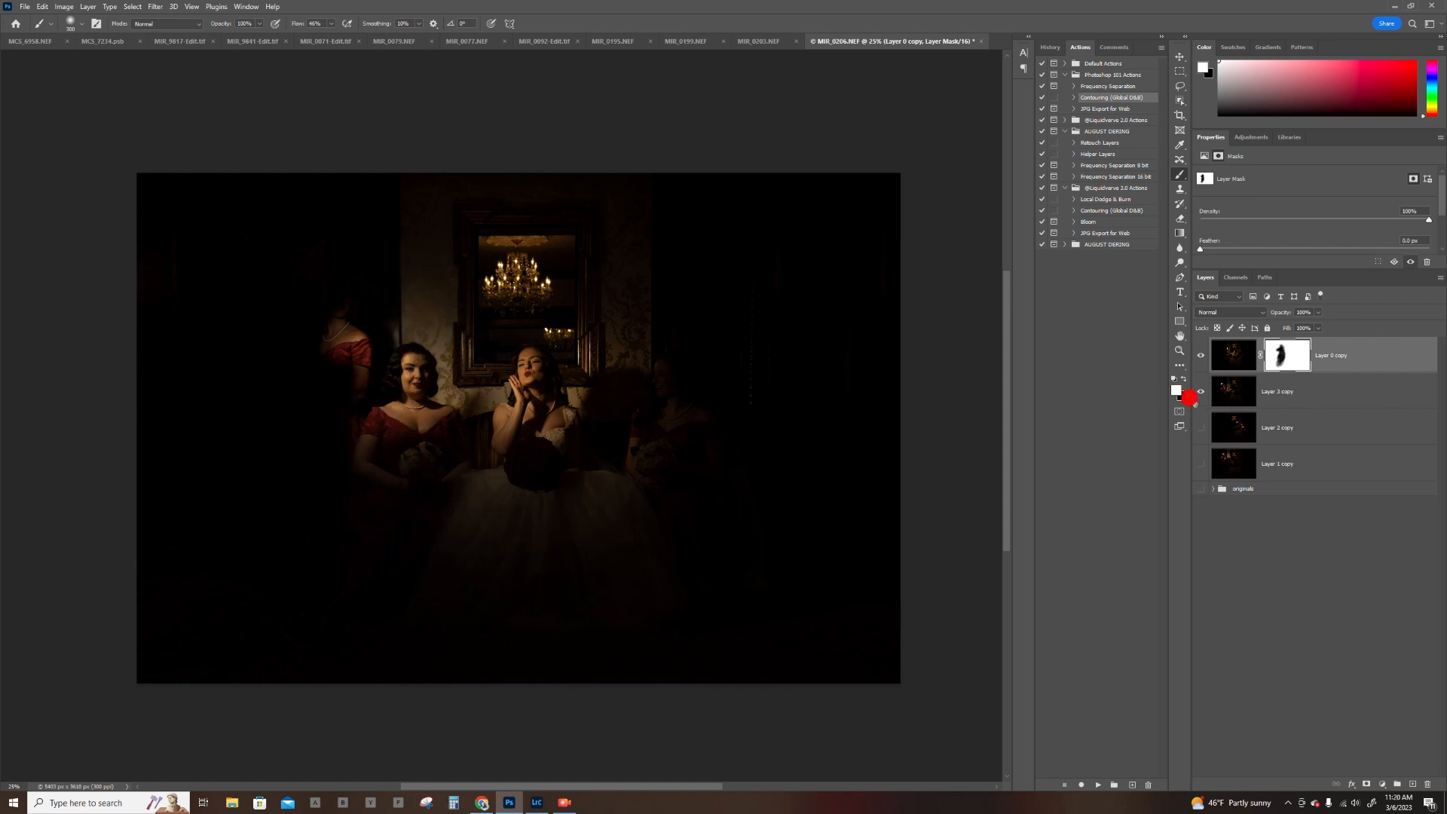
{"action": "mouse_move", "coordinate": [413, 391]}
{"action": "left_mouse_down"}
{"action": "mouse_move", "coordinate": [422, 362]}
{"action": "mouse_move", "coordinate": [388, 398]}
{"action": "mouse_move", "coordinate": [425, 376]}
{"action": "mouse_move", "coordinate": [395, 351]}
{"action": "mouse_move", "coordinate": [432, 396]}
{"action": "mouse_move", "coordinate": [430, 374]}
{"action": "mouse_move", "coordinate": [406, 365]}
{"action": "mouse_move", "coordinate": [388, 412]}
{"action": "mouse_move", "coordinate": [437, 355]}
{"action": "mouse_move", "coordinate": [403, 373]}
{"action": "mouse_move", "coordinate": [400, 328]}
{"action": "mouse_move", "coordinate": [414, 324]}
{"action": "mouse_move", "coordinate": [362, 376]}
{"action": "mouse_move", "coordinate": [422, 307]}
{"action": "mouse_move", "coordinate": [431, 493]}
{"action": "mouse_move", "coordinate": [407, 445]}
{"action": "mouse_move", "coordinate": [431, 373]}
{"action": "mouse_move", "coordinate": [419, 324]}
{"action": "mouse_move", "coordinate": [388, 382]}
{"action": "left_mouse_up"}
{"action": "left_click", "coordinate": [1184, 381]}
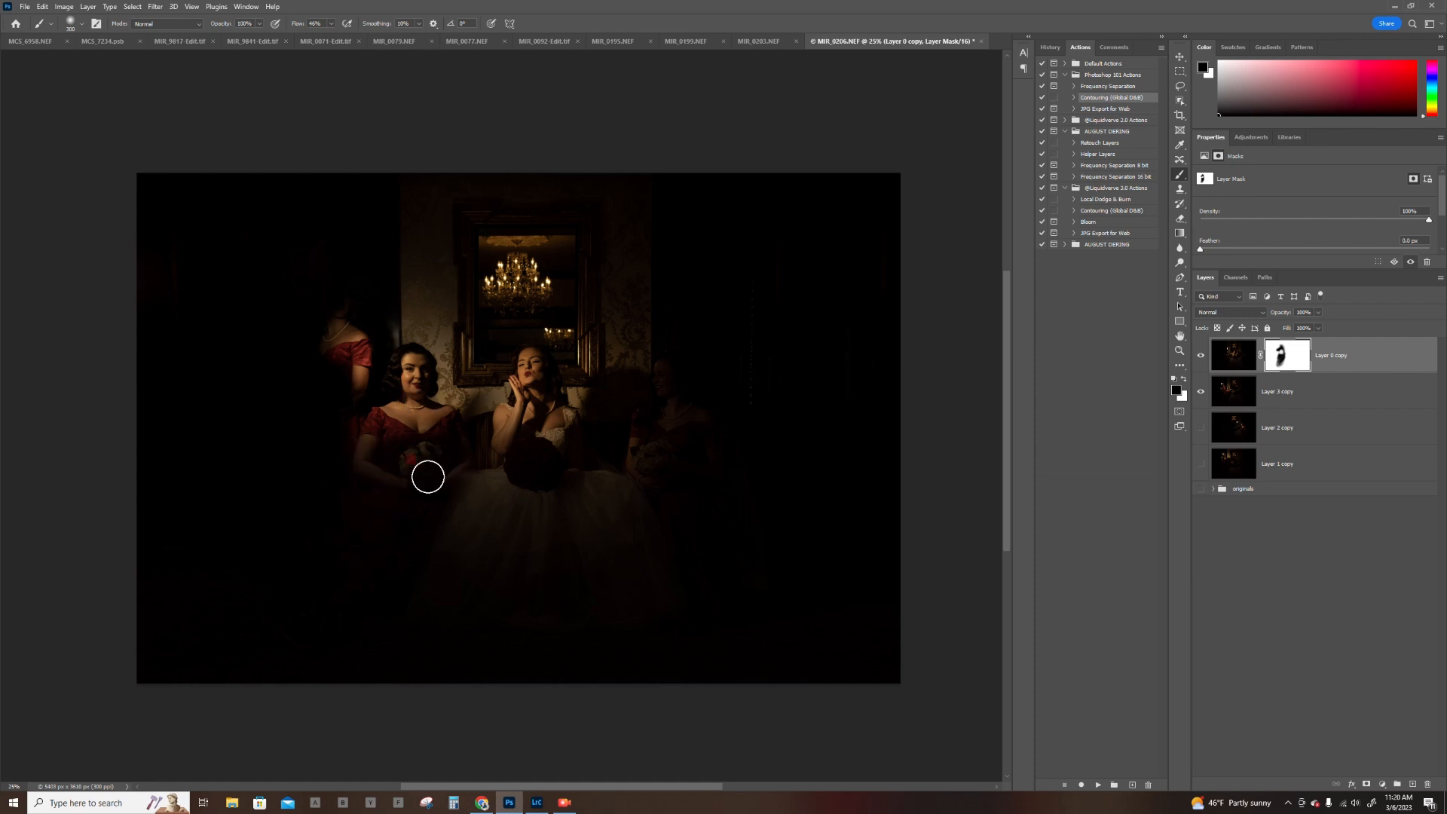
{"action": "mouse_move", "coordinate": [278, 626]}
{"action": "left_mouse_down"}
{"action": "mouse_move", "coordinate": [203, 663]}
{"action": "mouse_move", "coordinate": [375, 710]}
{"action": "mouse_move", "coordinate": [268, 664]}
{"action": "mouse_move", "coordinate": [347, 354]}
{"action": "left_mouse_up"}
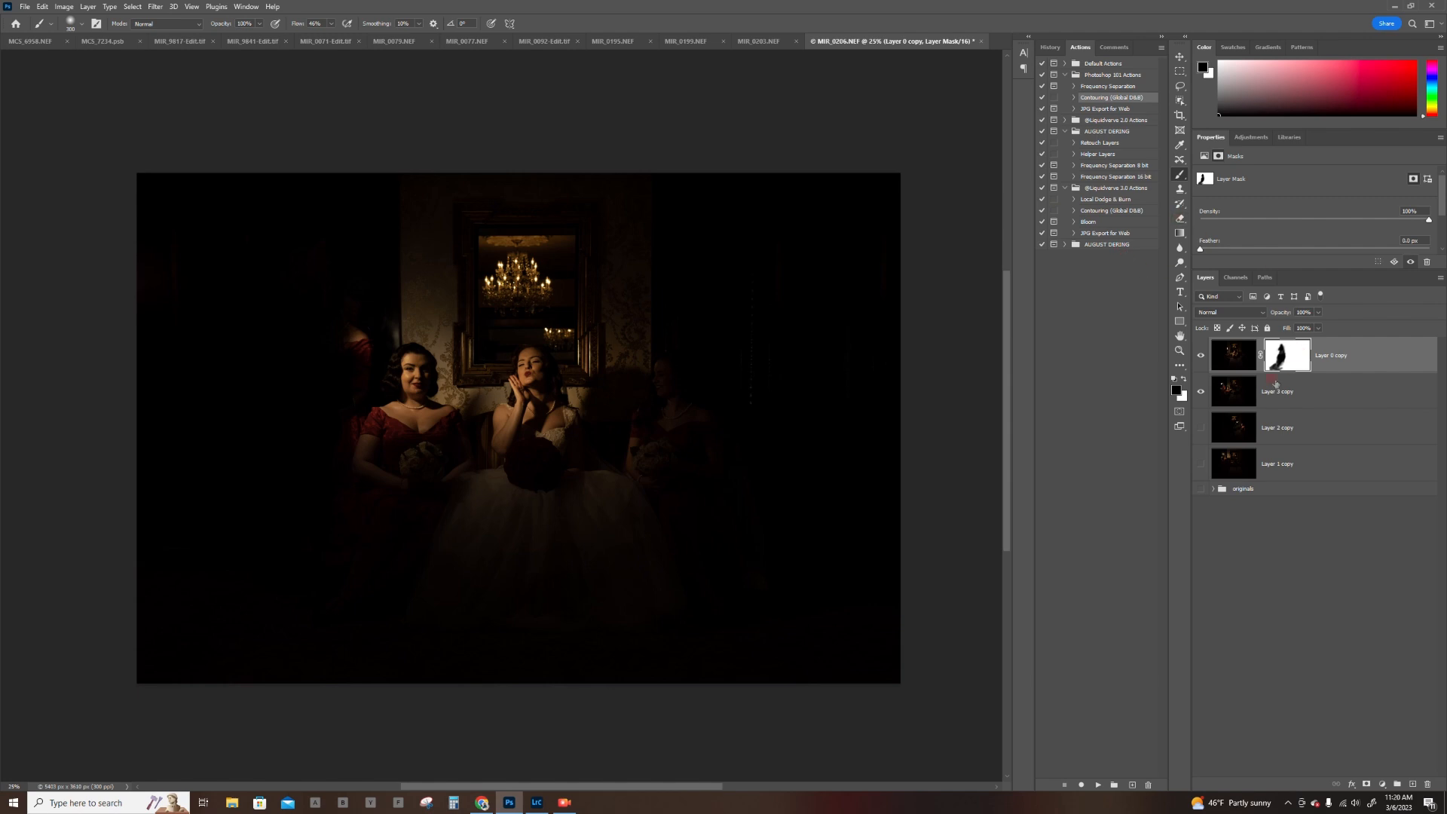
Inspect Layer 2 copy and the masked Layer 0 copy on their own, and restore the view of Layer 0 and Layer 3 copies
{"action": "left_click", "coordinate": [1200, 355]}
{"action": "left_click", "coordinate": [1201, 391]}
{"action": "left_click", "coordinate": [1201, 428]}
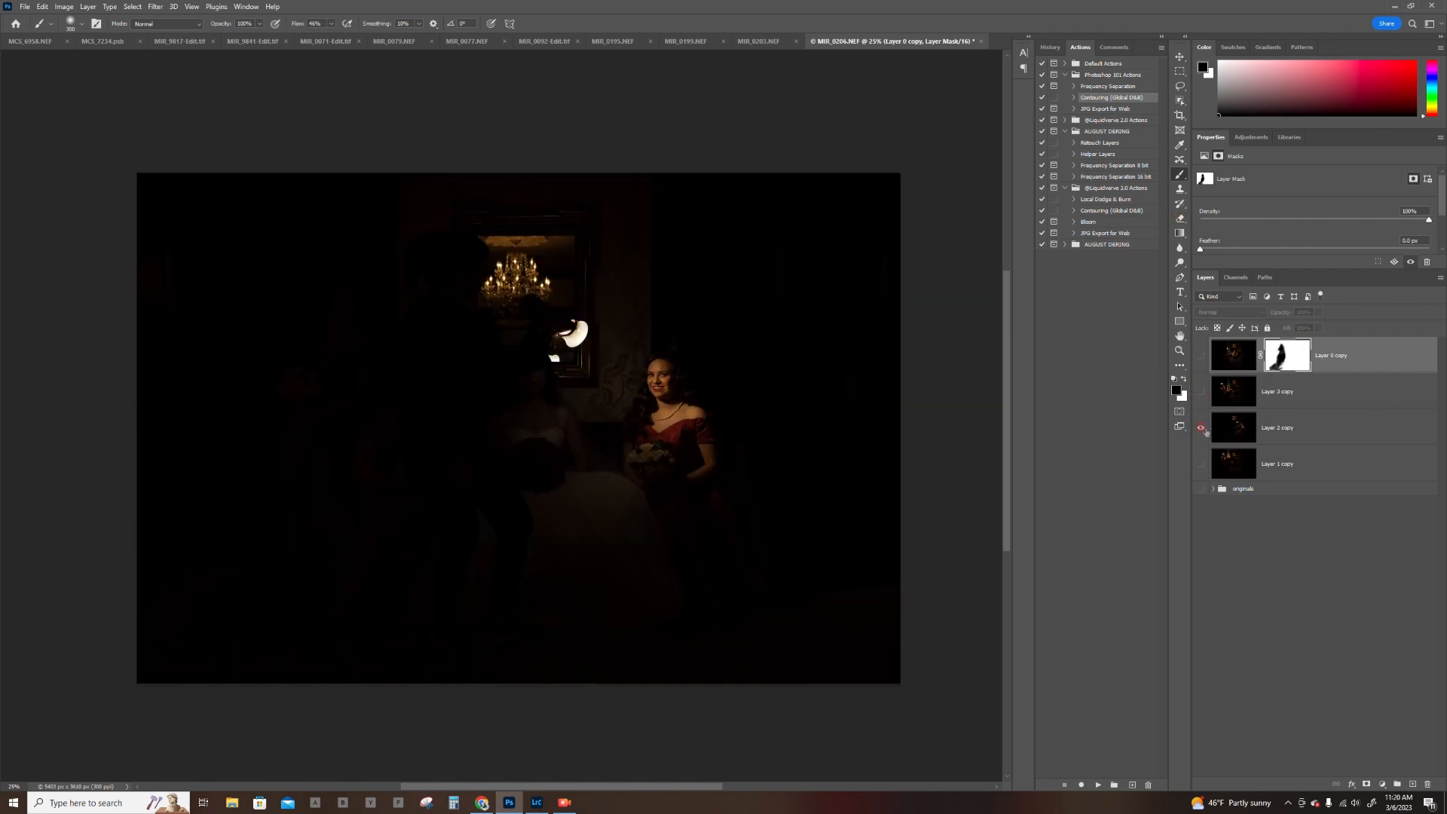
{"action": "left_click", "coordinate": [1200, 427]}
{"action": "left_click", "coordinate": [1200, 355]}
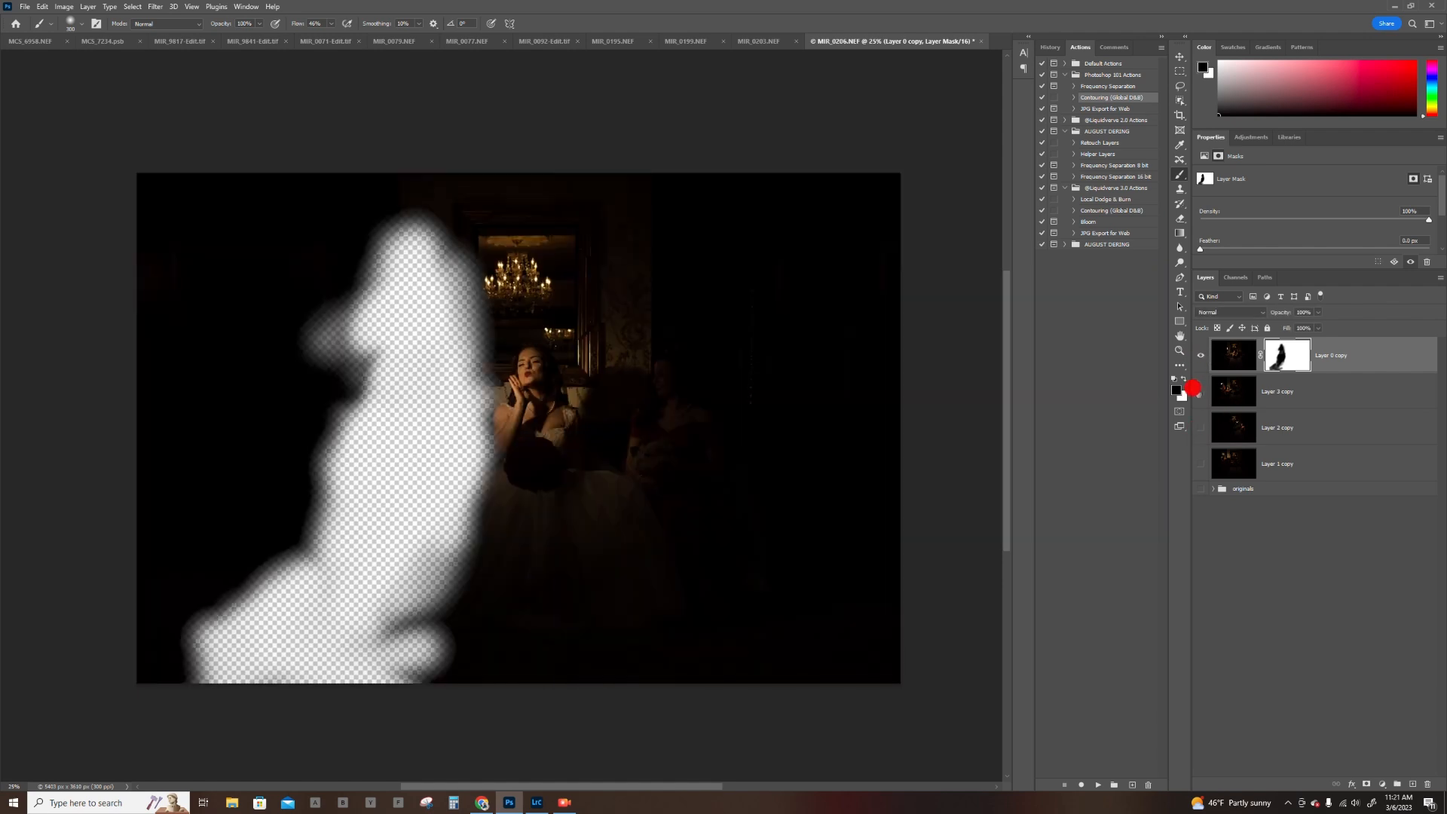
{"action": "left_click", "coordinate": [1200, 391]}
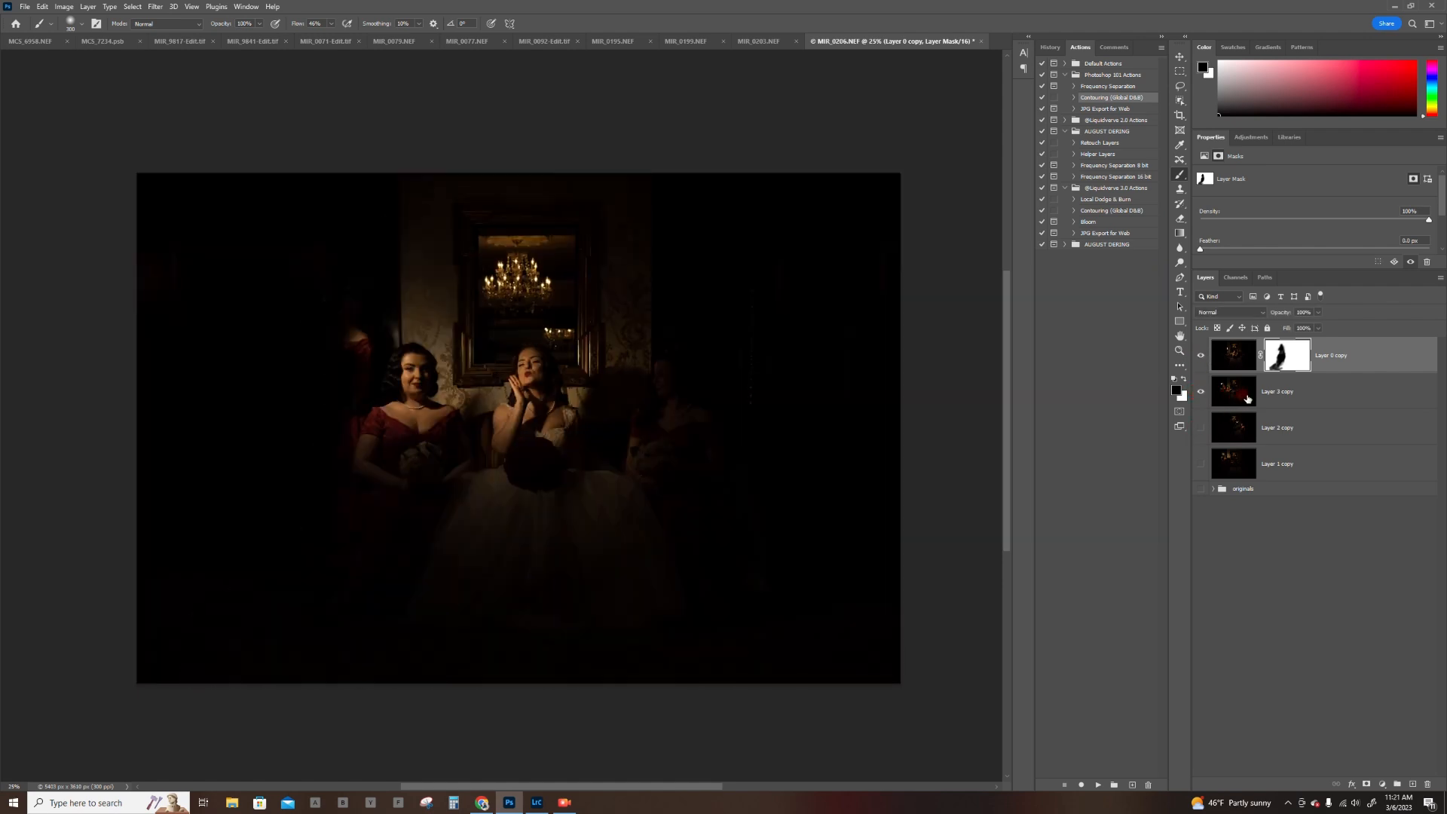
Stamp the visible blend of Layer 0 copy and Layer 3 copy into a new merged layer above them
{"action": "left_click", "coordinate": [1324, 397]}
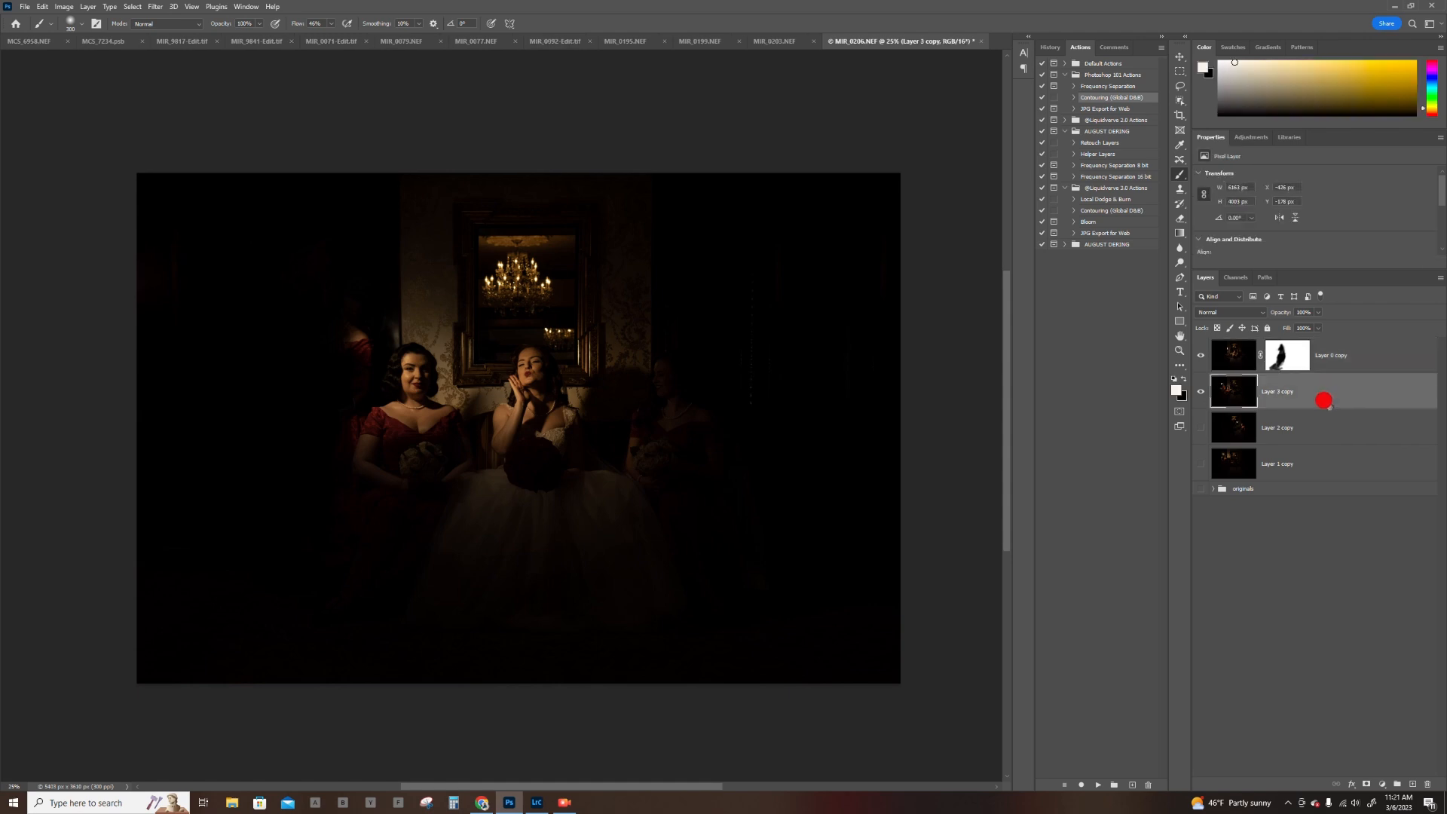
{"action": "left_click", "coordinate": [1334, 355], "text": "shift"}
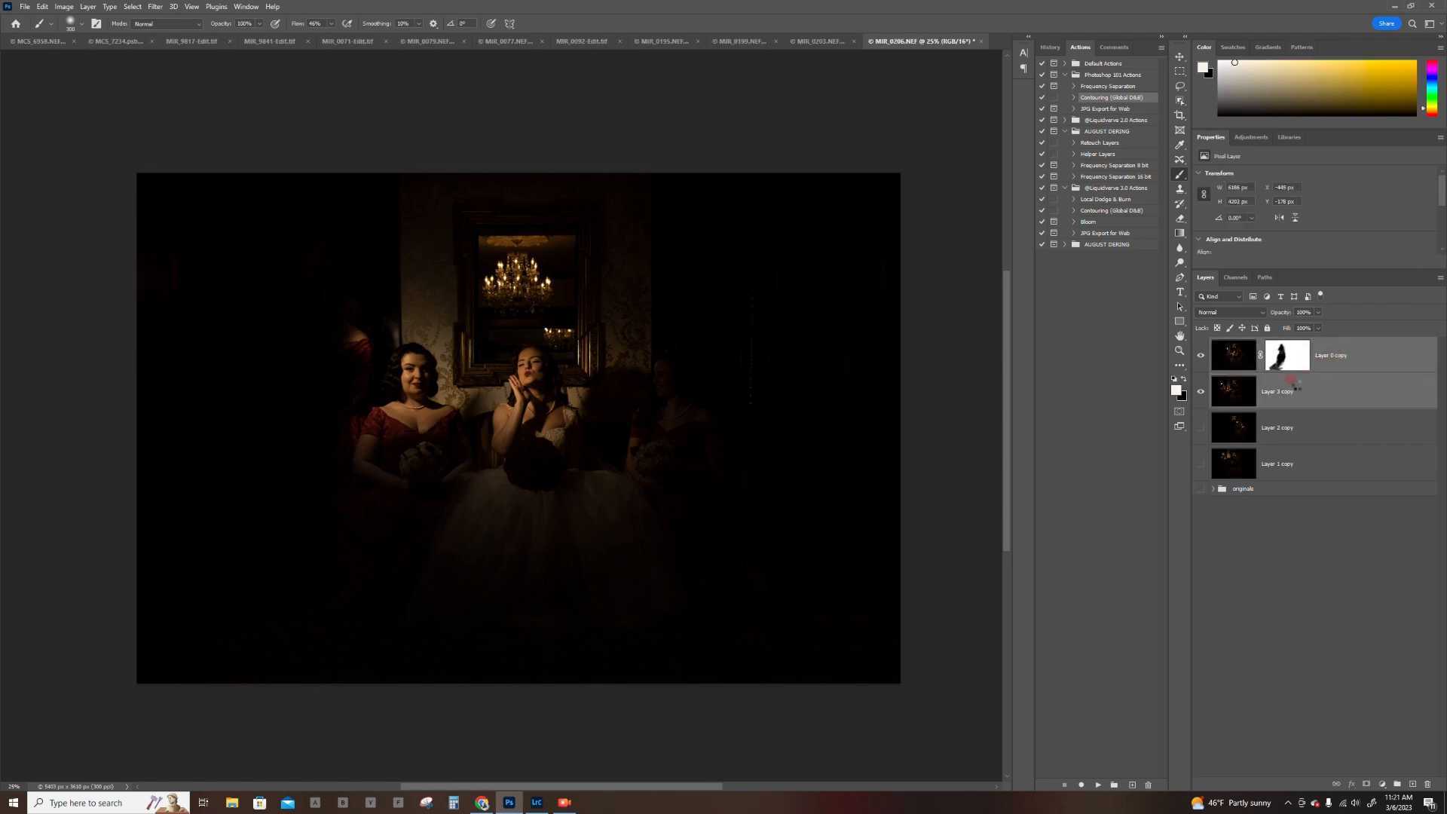
{"action": "key", "text": "ctrl+alt+shift+e"}
Hide the blended source layers, show Layer 2 copy, and move it directly beneath the merged Layer 4
{"action": "left_click", "coordinate": [1200, 391]}
{"action": "left_click", "coordinate": [1200, 464]}
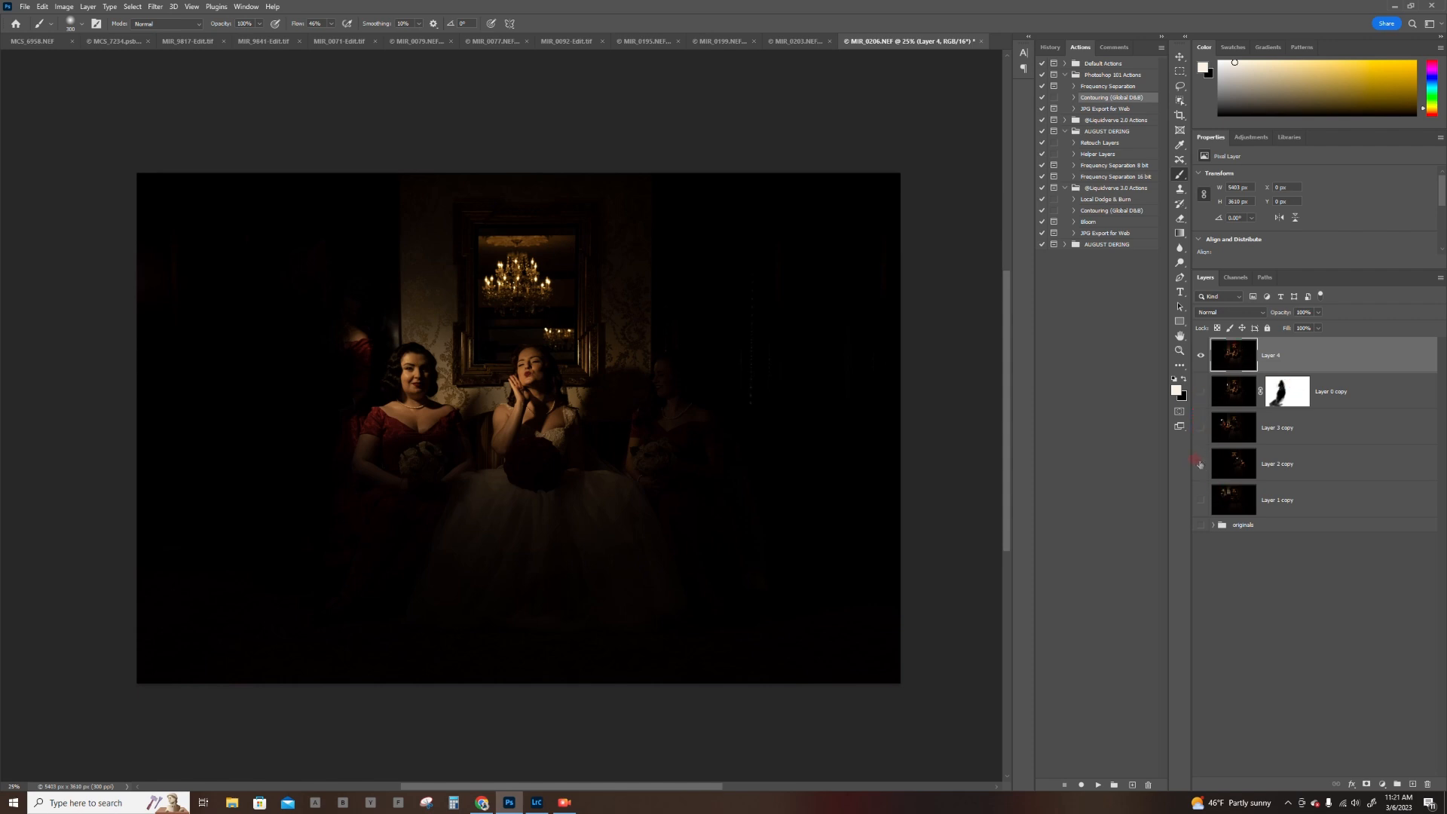
{"action": "left_click", "coordinate": [1201, 356]}
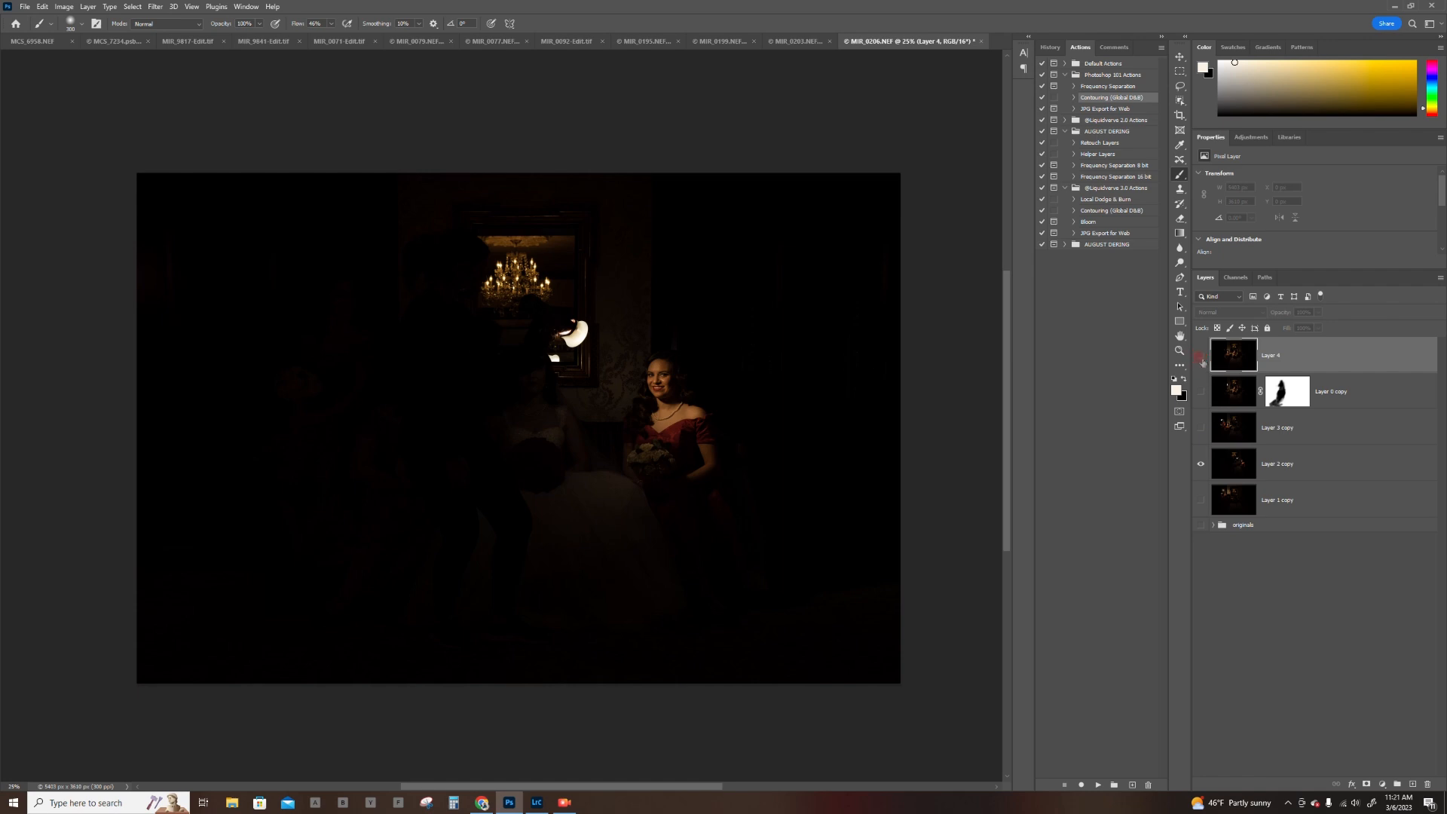
{"action": "left_click_drag", "start_coordinate": [1294, 462], "coordinate": [1322, 380]}
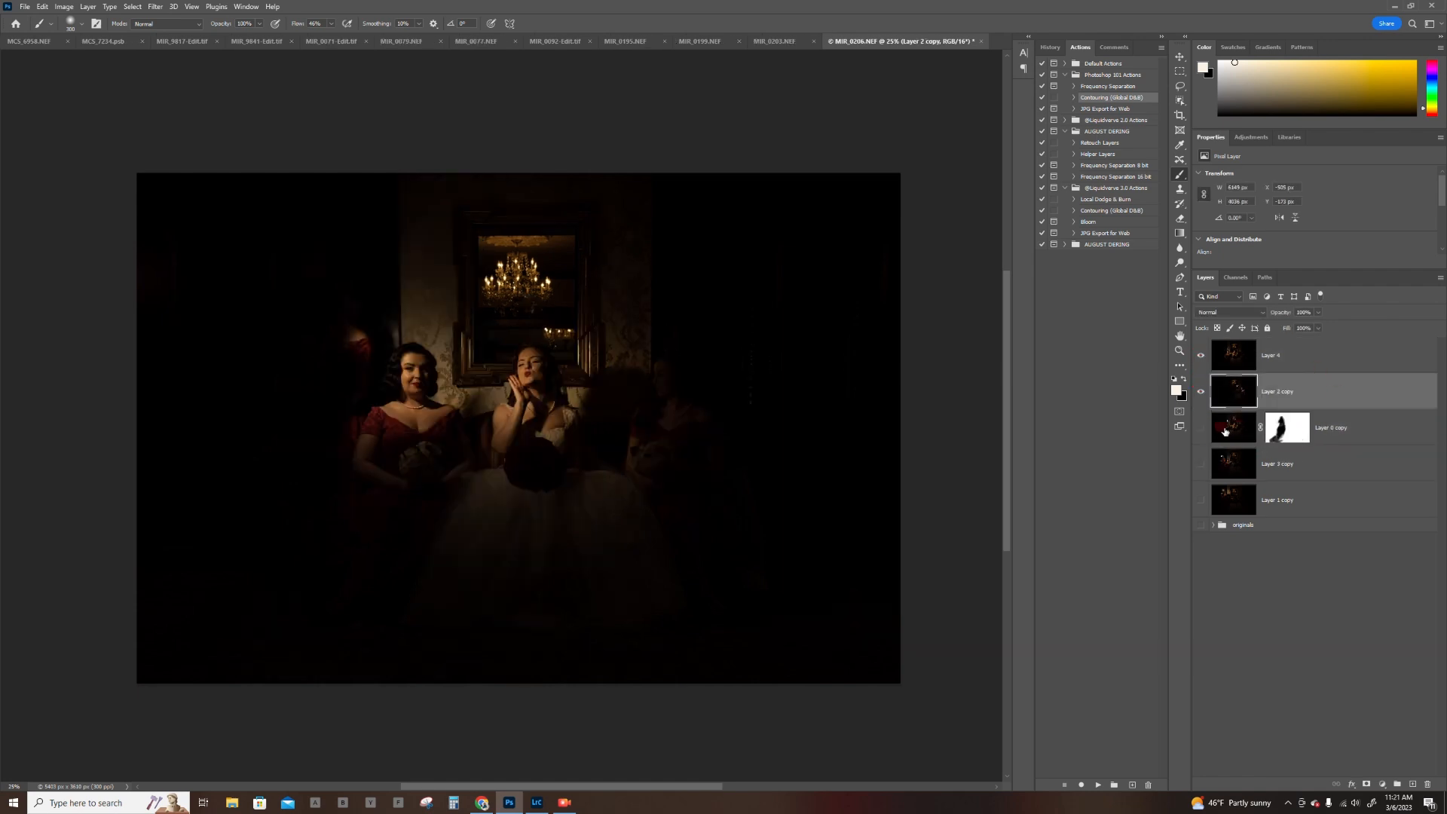
Group Layer 0 copy and Layer 3 copy and name the group "bride and moh"
{"action": "left_click", "coordinate": [1388, 438]}
{"action": "left_click", "coordinate": [1371, 463], "text": "shift"}
{"action": "key", "text": "ctrl+g"}
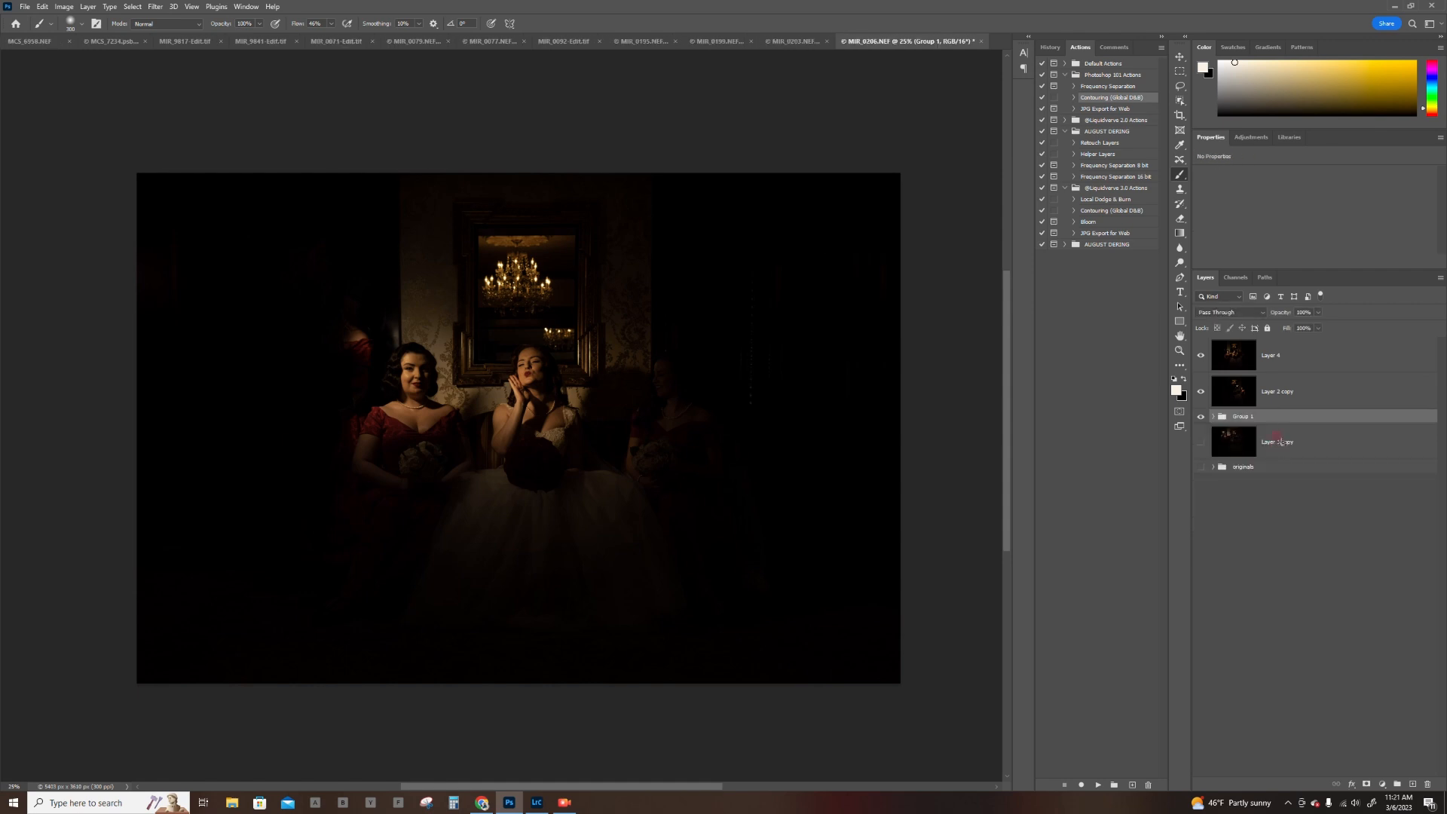
{"action": "double_click", "coordinate": [1243, 416]}
{"action": "type", "text": "bride and moh"}
{"action": "key", "text": "Return"}
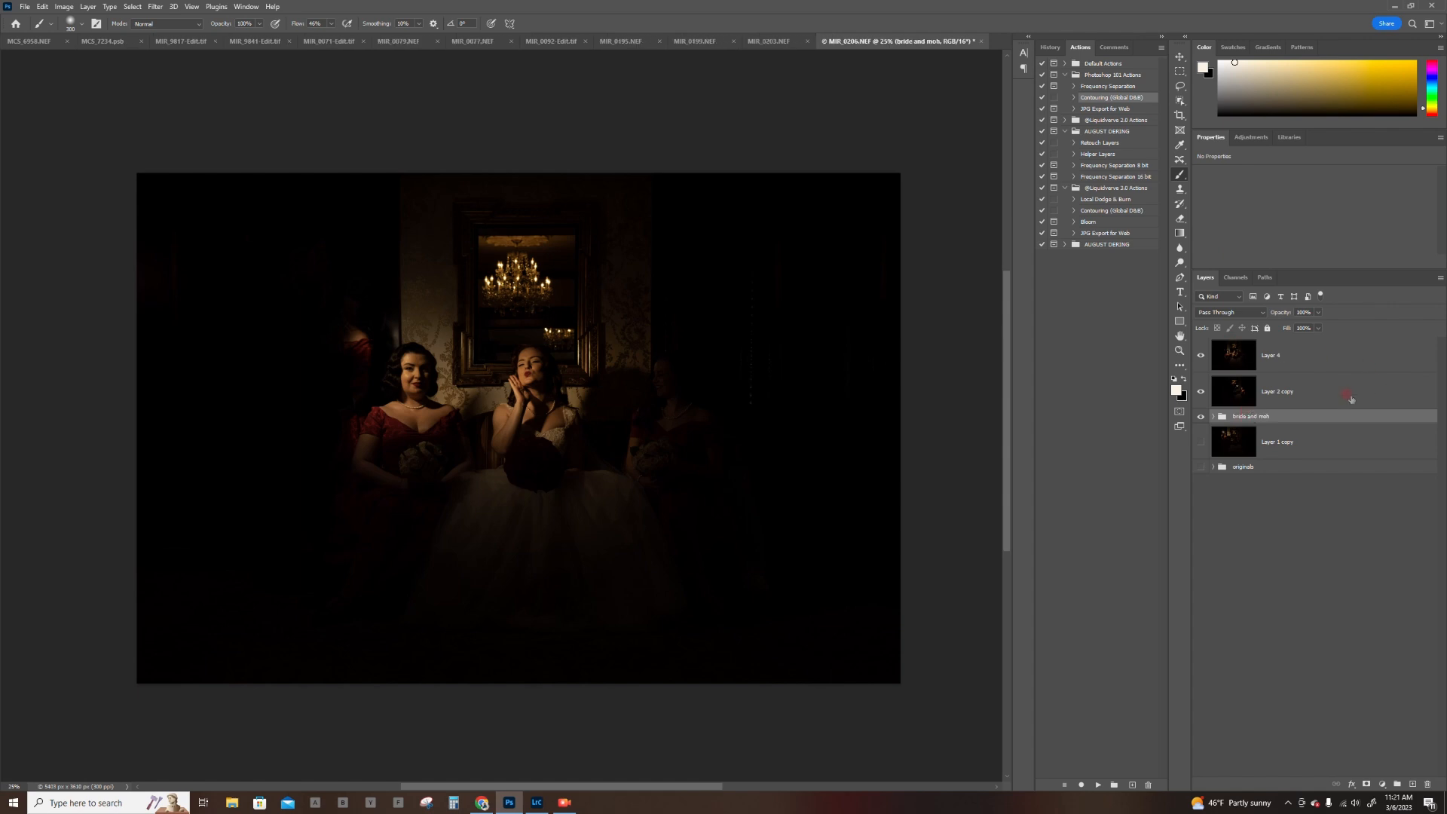
Add a white layer mask to Layer 4 and paint black over the seated bridesmaid in the right of the photo, covering her face and dress
{"action": "left_click", "coordinate": [1350, 394]}
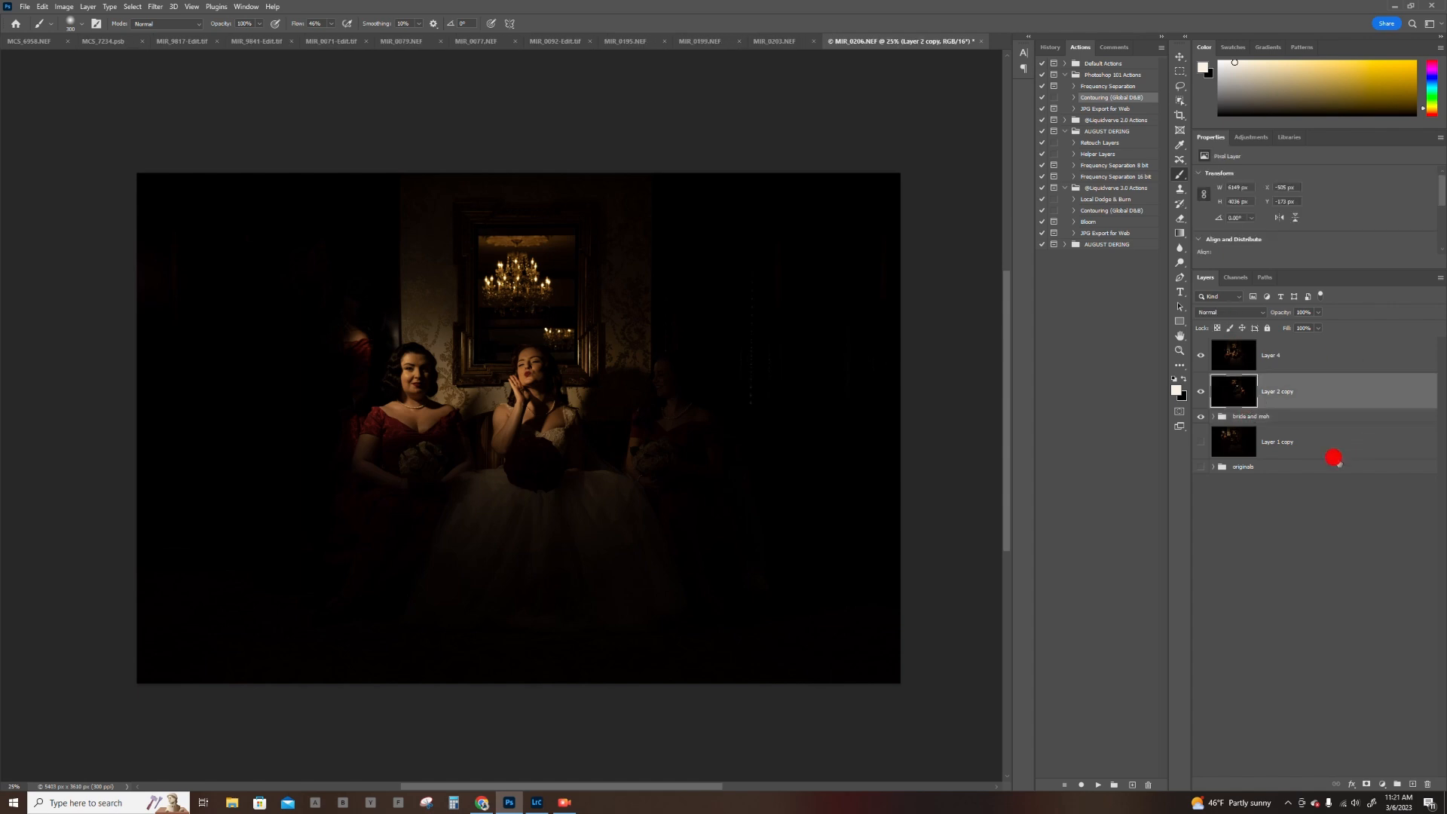
{"action": "left_click", "coordinate": [1274, 357]}
{"action": "left_click", "coordinate": [1366, 784]}
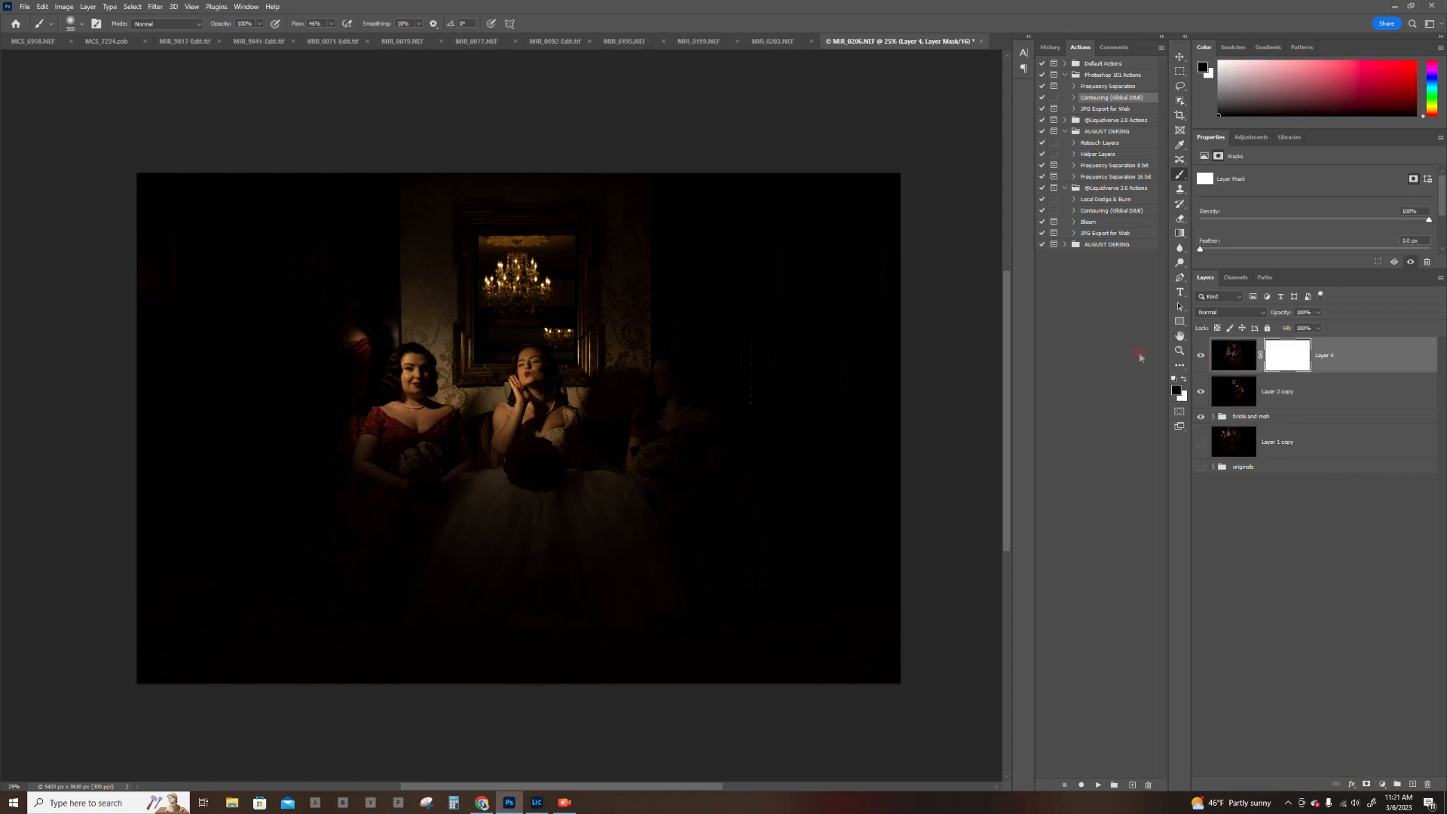
{"action": "mouse_move", "coordinate": [663, 366]}
{"action": "left_mouse_down"}
{"action": "mouse_move", "coordinate": [674, 334]}
{"action": "mouse_move", "coordinate": [680, 387]}
{"action": "mouse_move", "coordinate": [658, 392]}
{"action": "mouse_move", "coordinate": [672, 370]}
{"action": "mouse_move", "coordinate": [654, 365]}
{"action": "mouse_move", "coordinate": [645, 410]}
{"action": "mouse_move", "coordinate": [664, 443]}
{"action": "mouse_move", "coordinate": [651, 419]}
{"action": "mouse_move", "coordinate": [640, 449]}
{"action": "mouse_move", "coordinate": [677, 472]}
{"action": "mouse_move", "coordinate": [723, 455]}
{"action": "mouse_move", "coordinate": [686, 440]}
{"action": "mouse_move", "coordinate": [669, 545]}
{"action": "mouse_move", "coordinate": [656, 459]}
{"action": "mouse_move", "coordinate": [629, 445]}
{"action": "mouse_move", "coordinate": [617, 475]}
{"action": "mouse_move", "coordinate": [670, 510]}
{"action": "mouse_move", "coordinate": [666, 463]}
{"action": "mouse_move", "coordinate": [641, 462]}
{"action": "mouse_move", "coordinate": [658, 372]}
{"action": "mouse_move", "coordinate": [639, 407]}
{"action": "mouse_move", "coordinate": [671, 395]}
{"action": "mouse_move", "coordinate": [694, 433]}
{"action": "mouse_move", "coordinate": [700, 389]}
{"action": "mouse_move", "coordinate": [659, 355]}
{"action": "mouse_move", "coordinate": [648, 413]}
{"action": "mouse_move", "coordinate": [713, 469]}
{"action": "mouse_move", "coordinate": [709, 502]}
{"action": "mouse_move", "coordinate": [689, 507]}
{"action": "mouse_move", "coordinate": [701, 521]}
{"action": "mouse_move", "coordinate": [708, 488]}
{"action": "mouse_move", "coordinate": [738, 552]}
{"action": "left_mouse_up"}
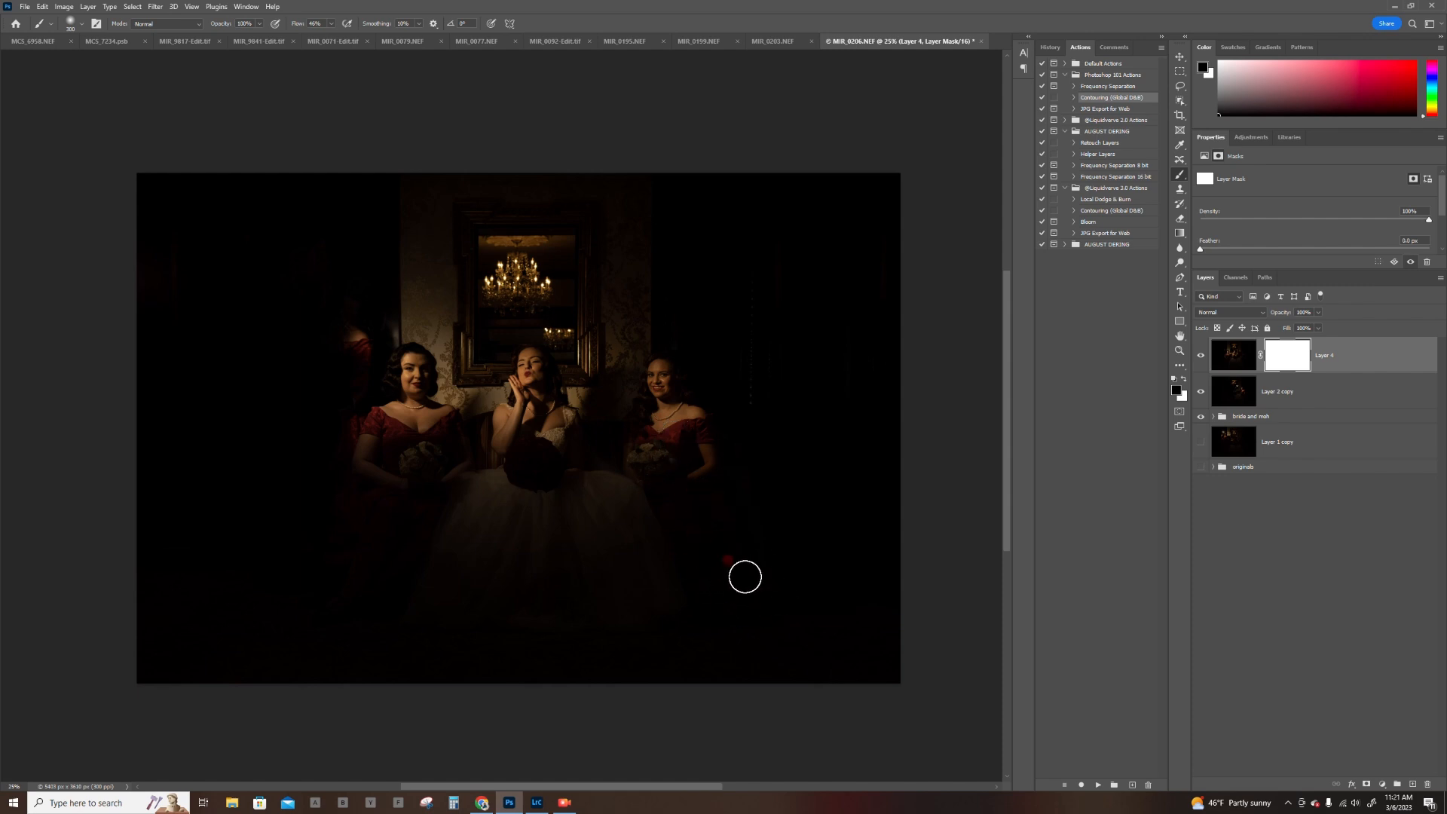
{"action": "mouse_move", "coordinate": [661, 346]}
{"action": "left_mouse_down"}
{"action": "mouse_move", "coordinate": [642, 457]}
{"action": "mouse_move", "coordinate": [664, 375]}
{"action": "mouse_move", "coordinate": [655, 351]}
{"action": "mouse_move", "coordinate": [640, 448]}
{"action": "mouse_move", "coordinate": [651, 400]}
{"action": "left_mouse_up"}
{"action": "mouse_move", "coordinate": [389, 359]}
{"action": "left_mouse_down"}
{"action": "mouse_move", "coordinate": [407, 381]}
{"action": "mouse_move", "coordinate": [392, 375]}
{"action": "mouse_move", "coordinate": [399, 406]}
{"action": "left_mouse_up"}
{"action": "left_click_drag", "start_coordinate": [679, 354], "coordinate": [690, 373]}
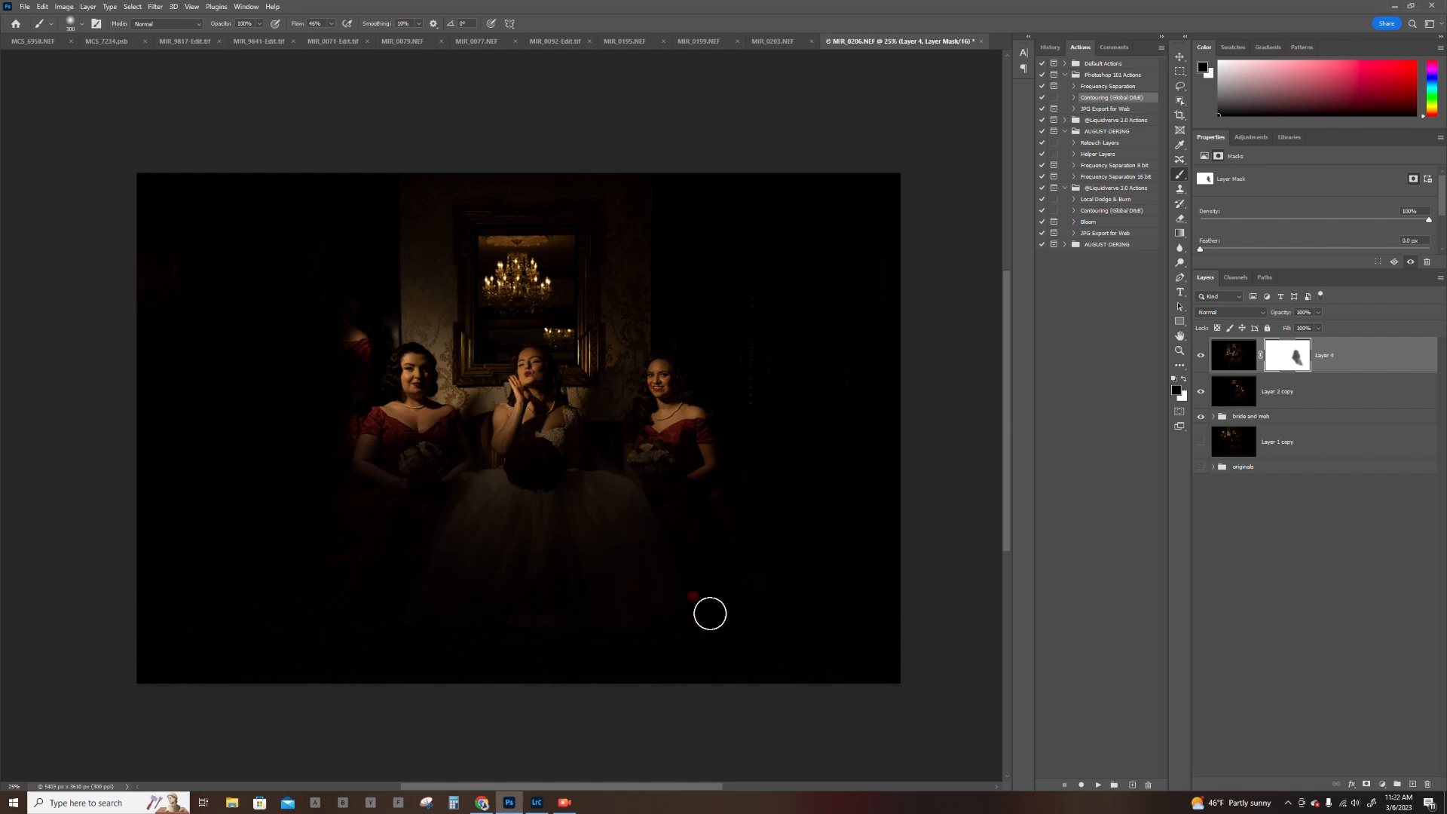
{"action": "left_click_drag", "start_coordinate": [703, 528], "coordinate": [681, 507]}
{"action": "left_click", "coordinate": [1183, 379]}
Stamp the visible result into a new top layer, and group Layer 4 with Layer 2 copy as "brid moh and bm right"
{"action": "left_click", "coordinate": [1344, 390], "text": "ctrl"}
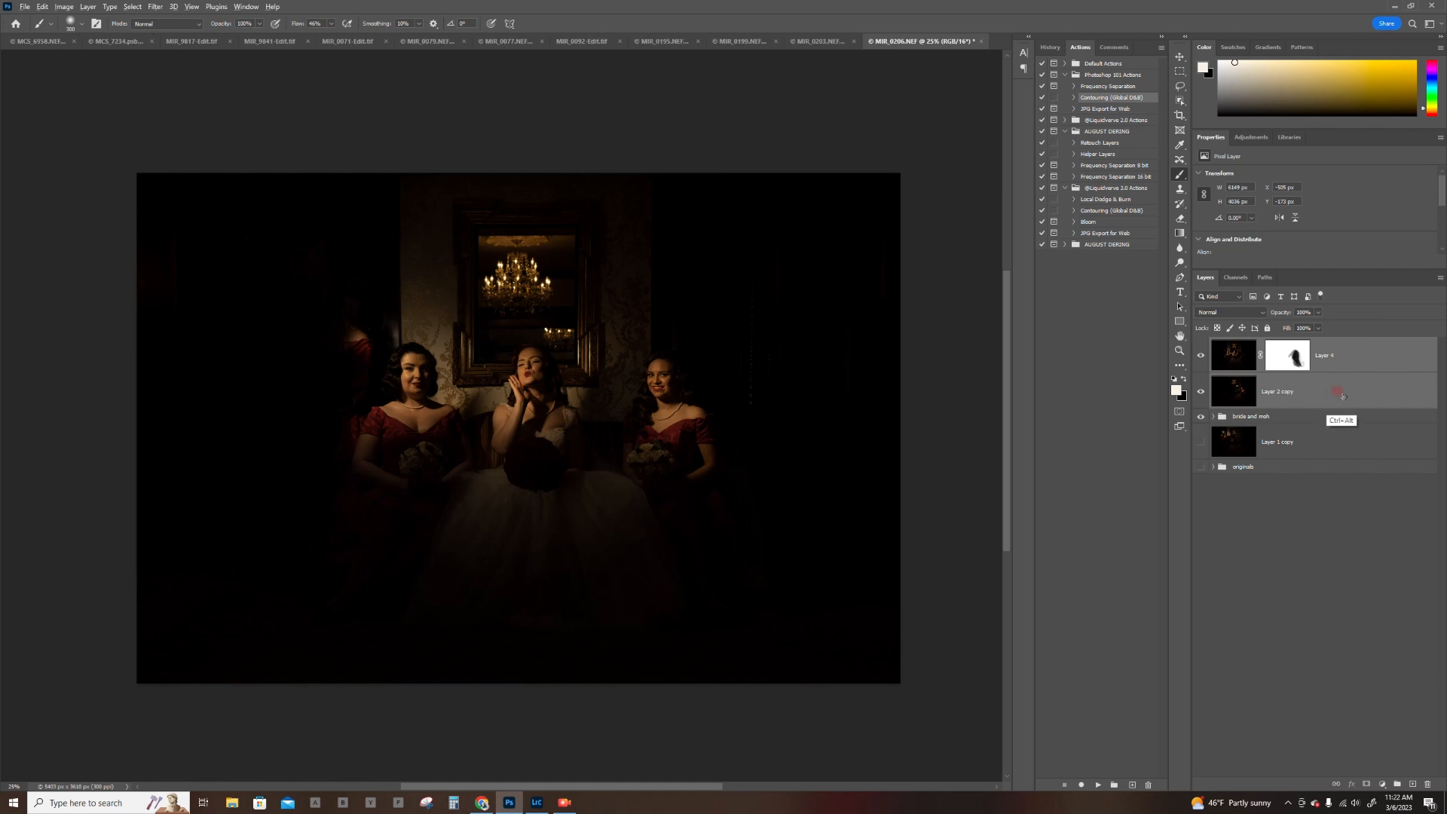
{"action": "key", "text": "ctrl+shift+alt+e"}
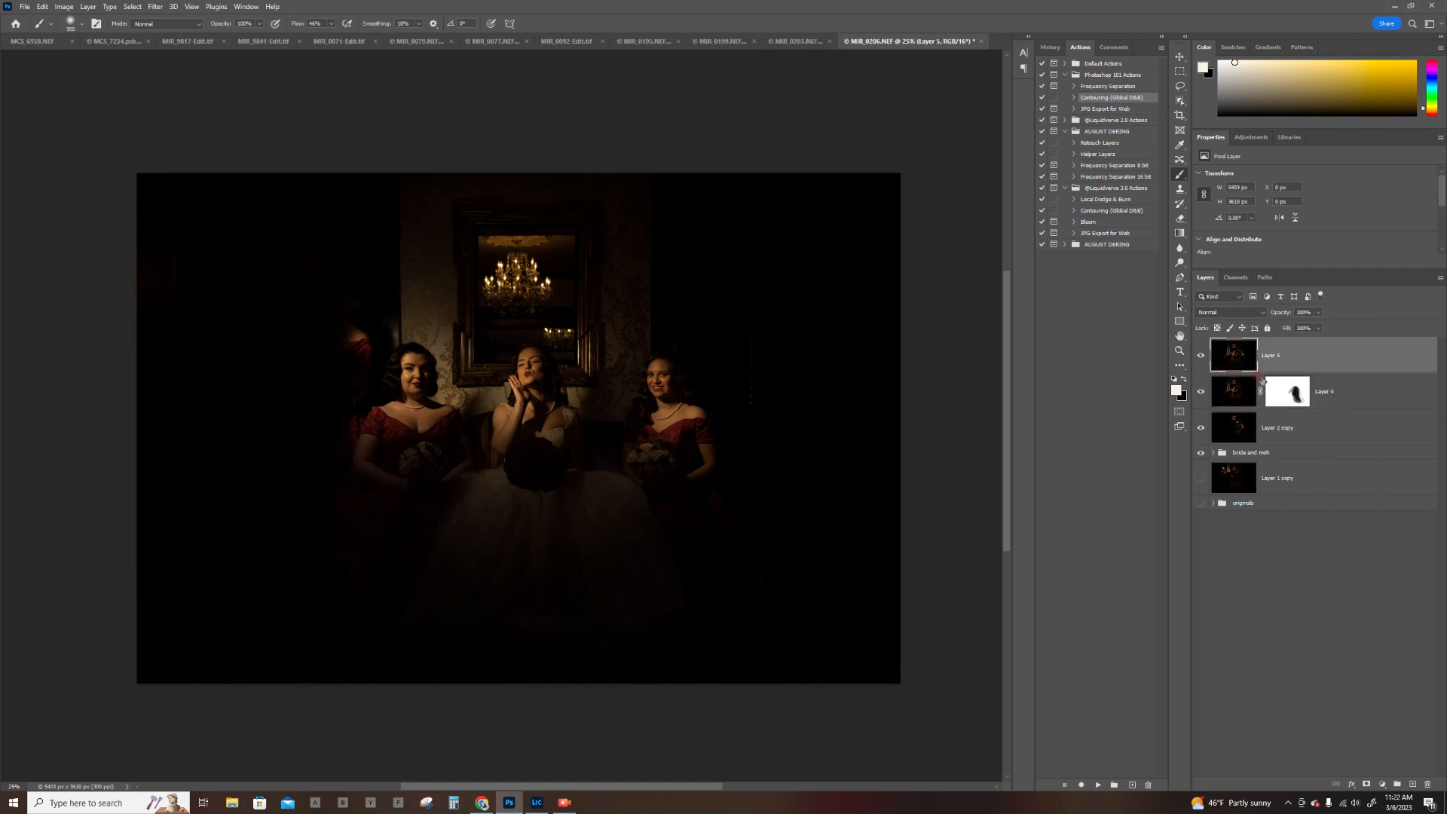
{"action": "left_click", "coordinate": [1357, 405]}
{"action": "left_click", "coordinate": [1349, 435], "text": "ctrl"}
{"action": "key", "text": "ctrl+g"}
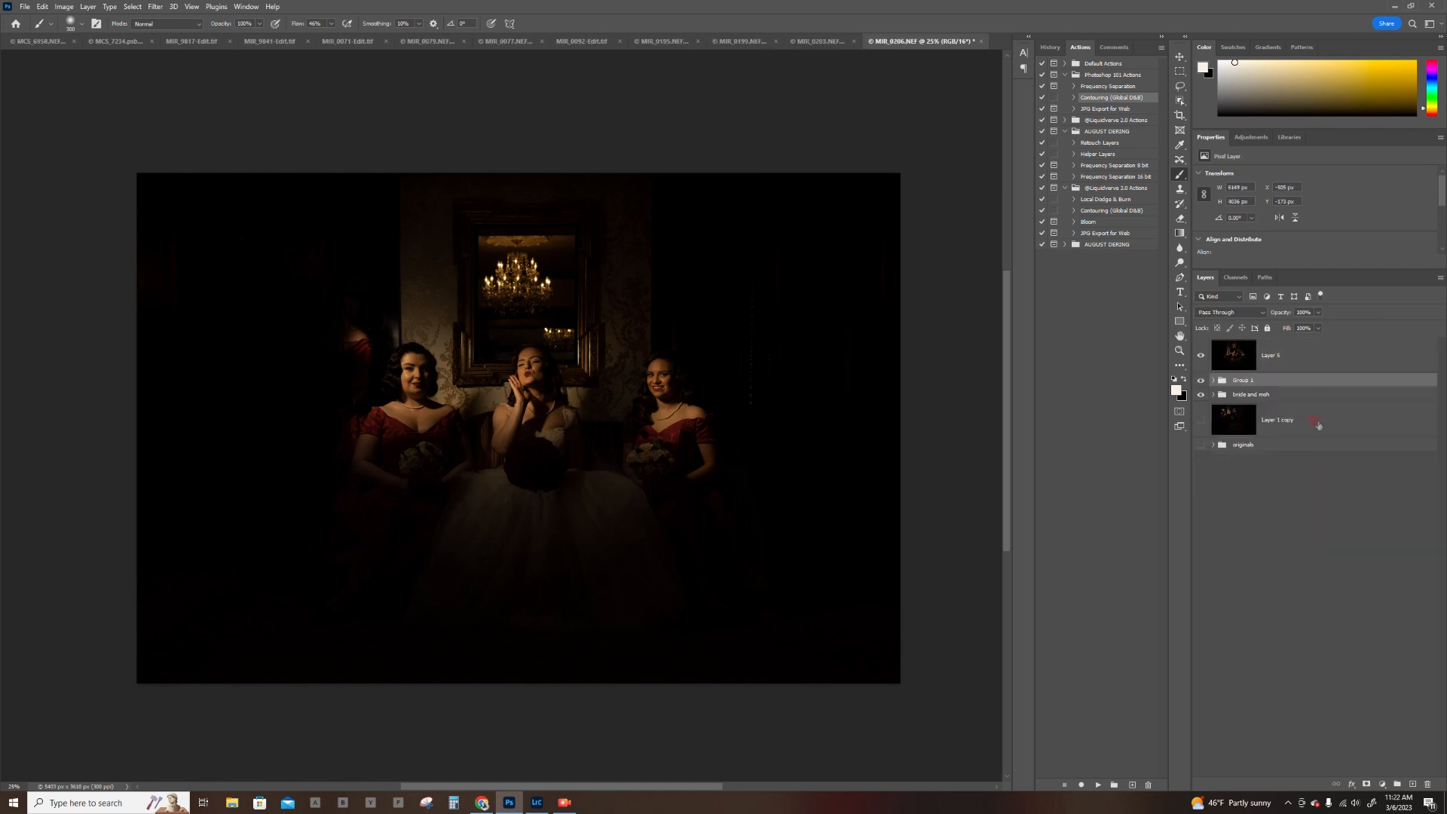
{"action": "double_click", "coordinate": [1243, 381]}
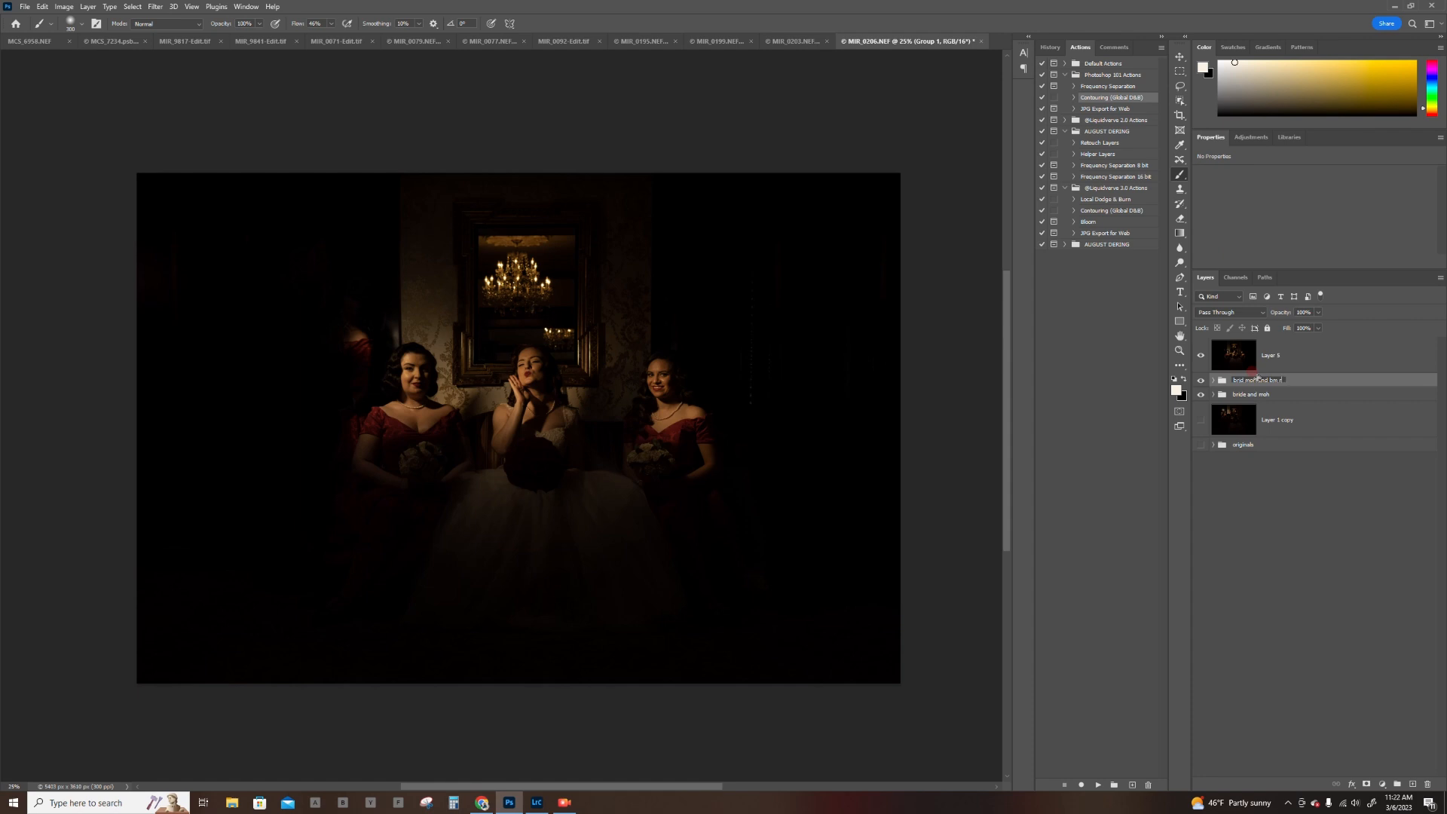
{"action": "type", "text": "brid moh and bm rght"}
{"action": "key", "text": "Return"}
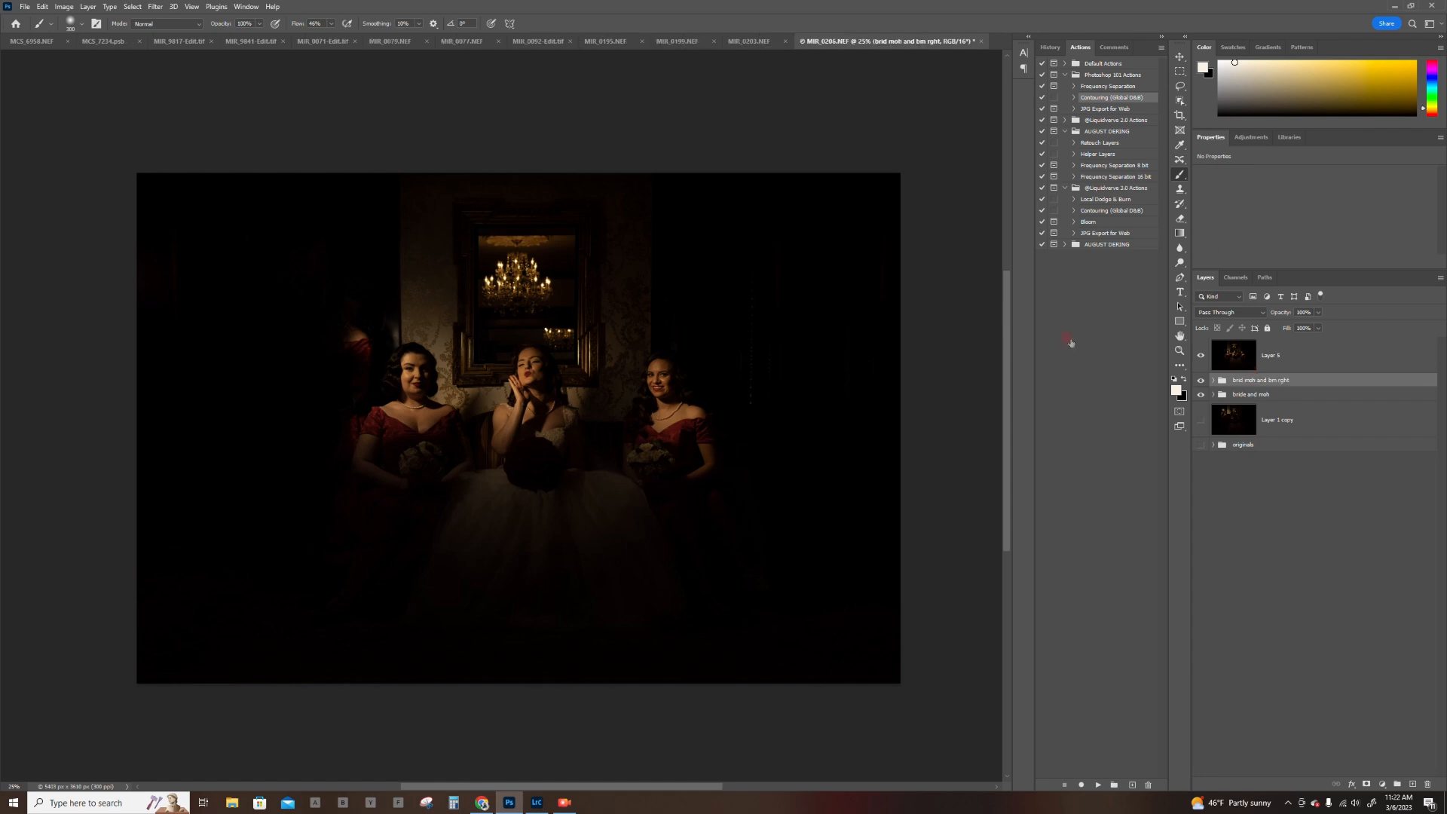
Move Layer 1 copy directly beneath Layer 5, and give Layer 5 a white layer mask with black as the painting colour
{"action": "left_click_drag", "start_coordinate": [1281, 424], "coordinate": [1380, 387]}
{"action": "left_click", "coordinate": [1366, 784]}
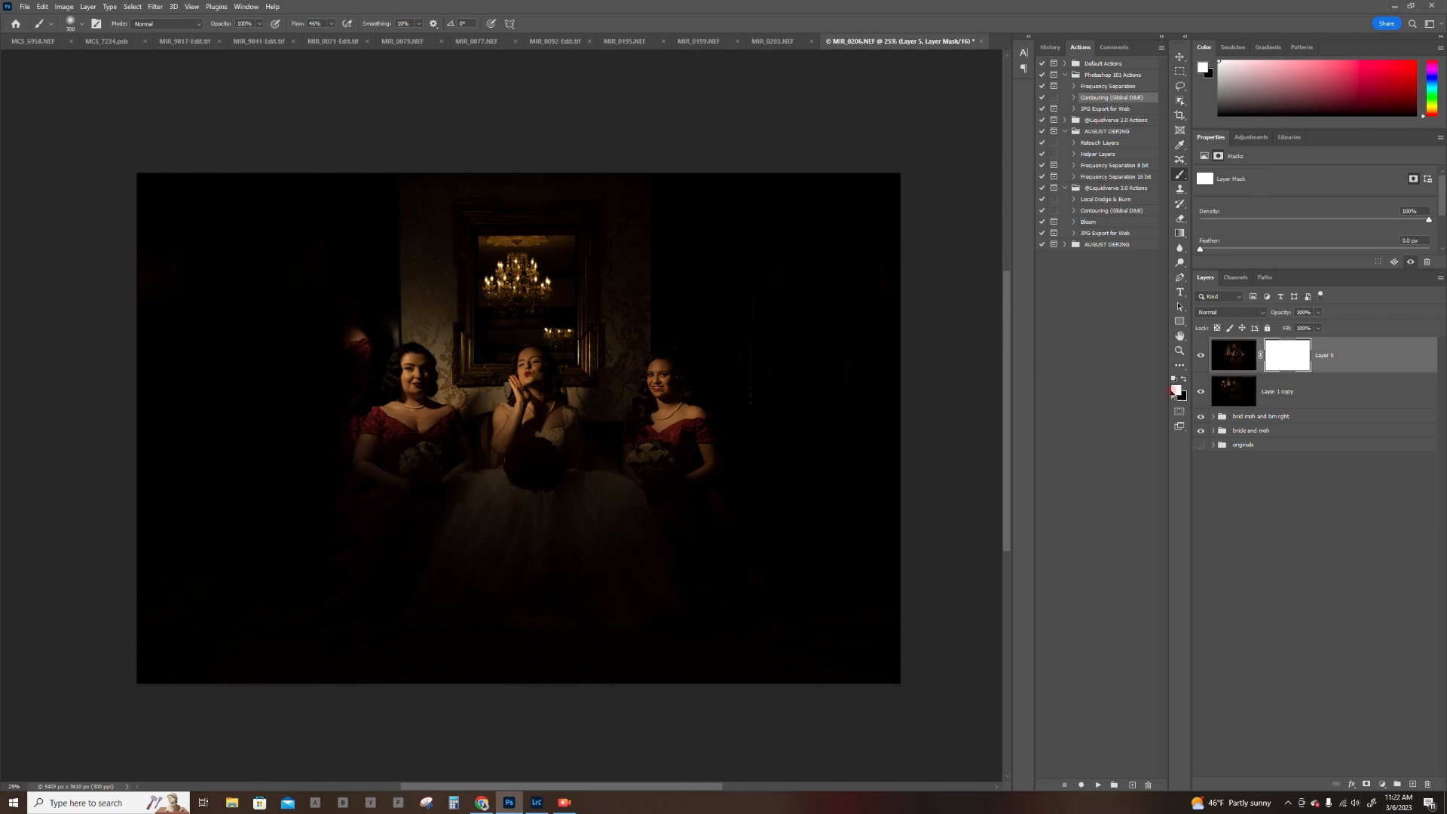
{"action": "left_click", "coordinate": [1183, 380]}
Compare Layer 5 with Layer 1 copy, and paint black on Layer 5's mask over the standing bridesmaid and her raised bouquet
{"action": "left_click", "coordinate": [1200, 355]}
{"action": "left_click", "coordinate": [1200, 355]}
{"action": "mouse_move", "coordinate": [304, 311]}
{"action": "left_mouse_down"}
{"action": "mouse_move", "coordinate": [293, 336]}
{"action": "mouse_move", "coordinate": [354, 329]}
{"action": "mouse_move", "coordinate": [351, 392]}
{"action": "mouse_move", "coordinate": [332, 336]}
{"action": "mouse_move", "coordinate": [278, 314]}
{"action": "mouse_move", "coordinate": [372, 313]}
{"action": "mouse_move", "coordinate": [316, 484]}
{"action": "mouse_move", "coordinate": [339, 426]}
{"action": "mouse_move", "coordinate": [265, 507]}
{"action": "mouse_move", "coordinate": [320, 553]}
{"action": "mouse_move", "coordinate": [329, 414]}
{"action": "mouse_move", "coordinate": [342, 575]}
{"action": "mouse_move", "coordinate": [314, 527]}
{"action": "mouse_move", "coordinate": [301, 446]}
{"action": "mouse_move", "coordinate": [245, 453]}
{"action": "mouse_move", "coordinate": [291, 316]}
{"action": "mouse_move", "coordinate": [310, 387]}
{"action": "mouse_move", "coordinate": [307, 547]}
{"action": "mouse_move", "coordinate": [321, 346]}
{"action": "mouse_move", "coordinate": [375, 305]}
{"action": "mouse_move", "coordinate": [374, 259]}
{"action": "mouse_move", "coordinate": [355, 322]}
{"action": "mouse_move", "coordinate": [297, 183]}
{"action": "mouse_move", "coordinate": [313, 281]}
{"action": "mouse_move", "coordinate": [281, 356]}
{"action": "left_mouse_up"}
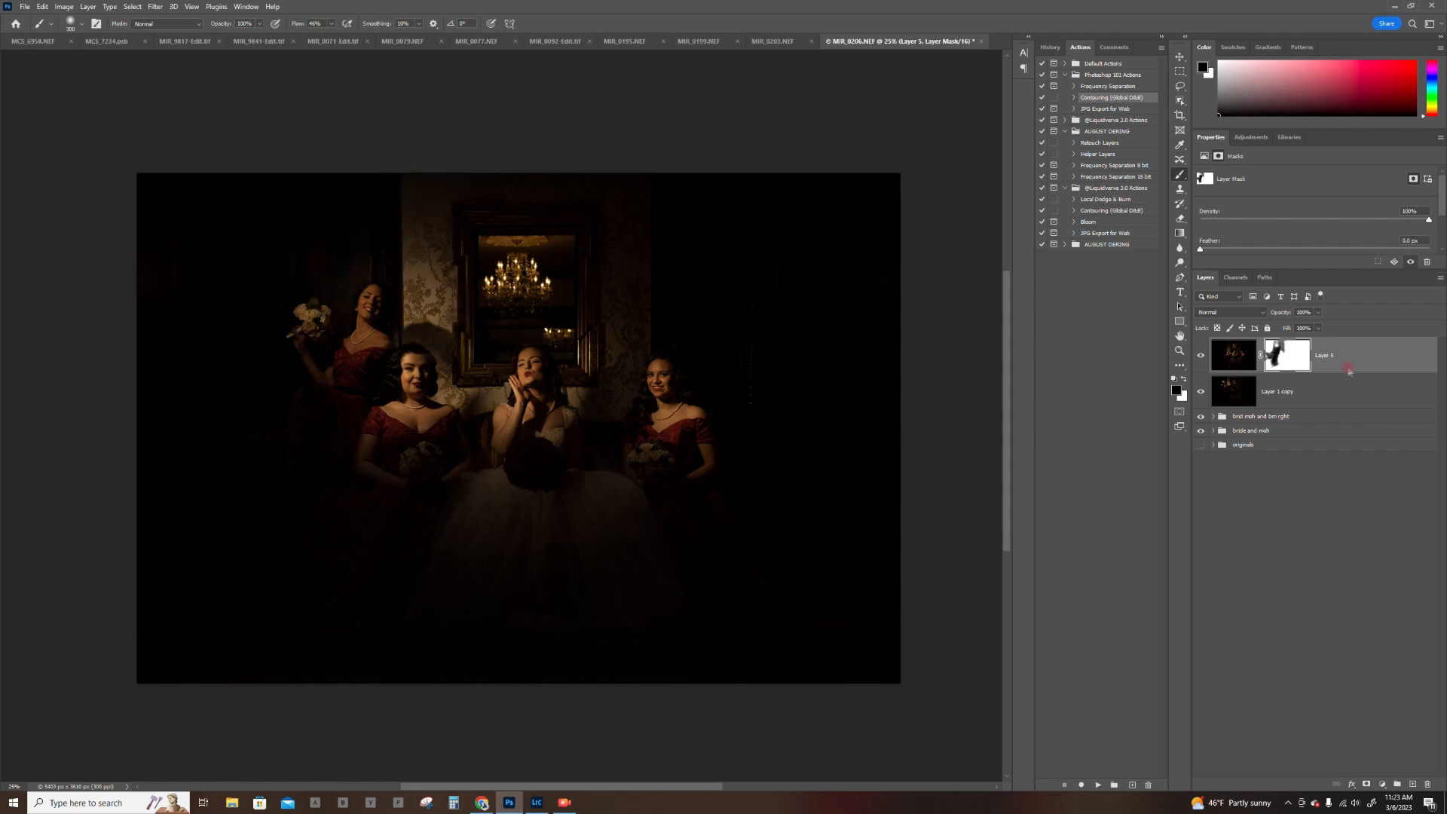